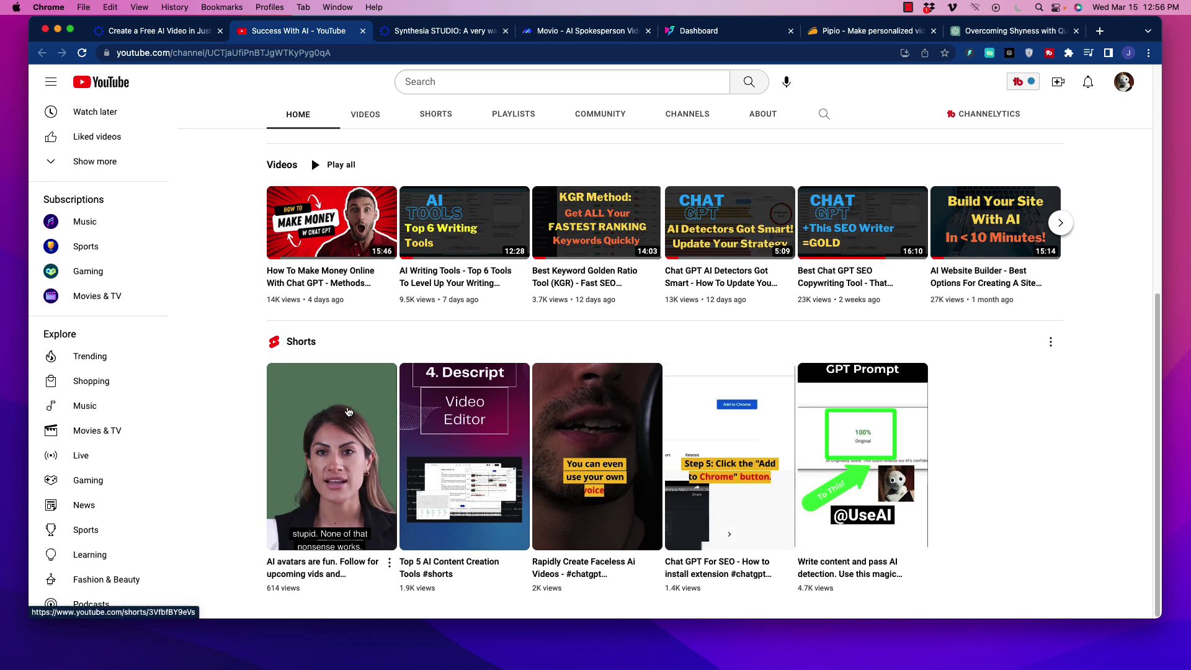
click(348, 411)
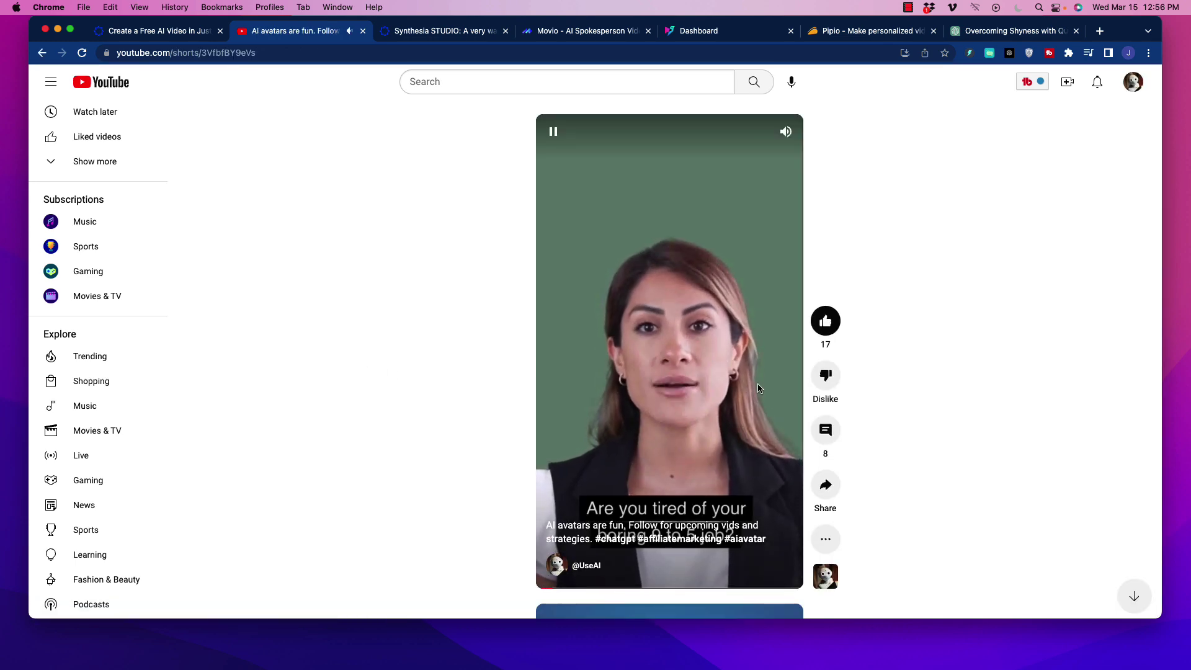
click(555, 132)
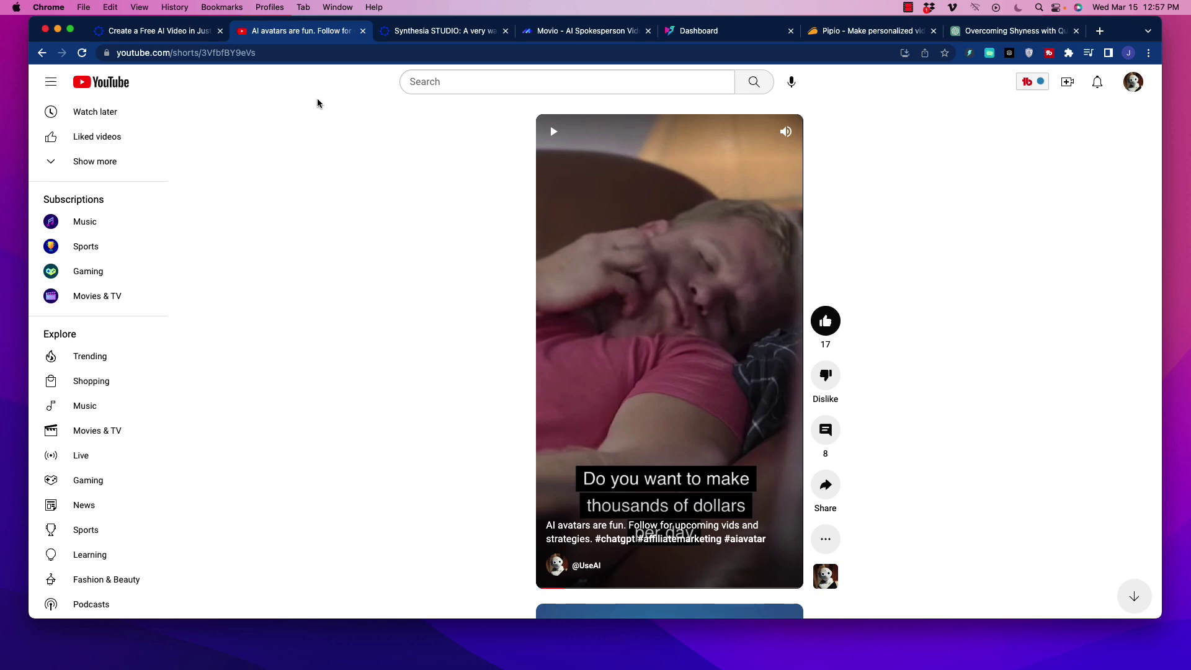
Return to the Success With AI channel page and highlight its Shorts heading.
click(43, 53)
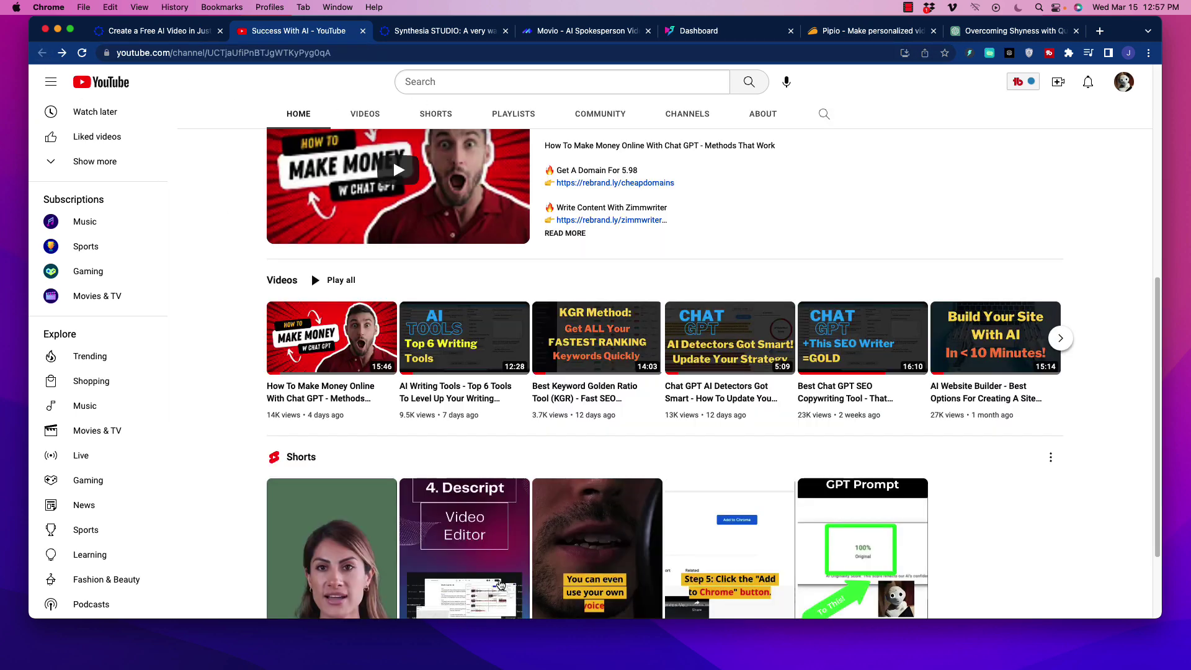
scroll(356, 472, down, 3)
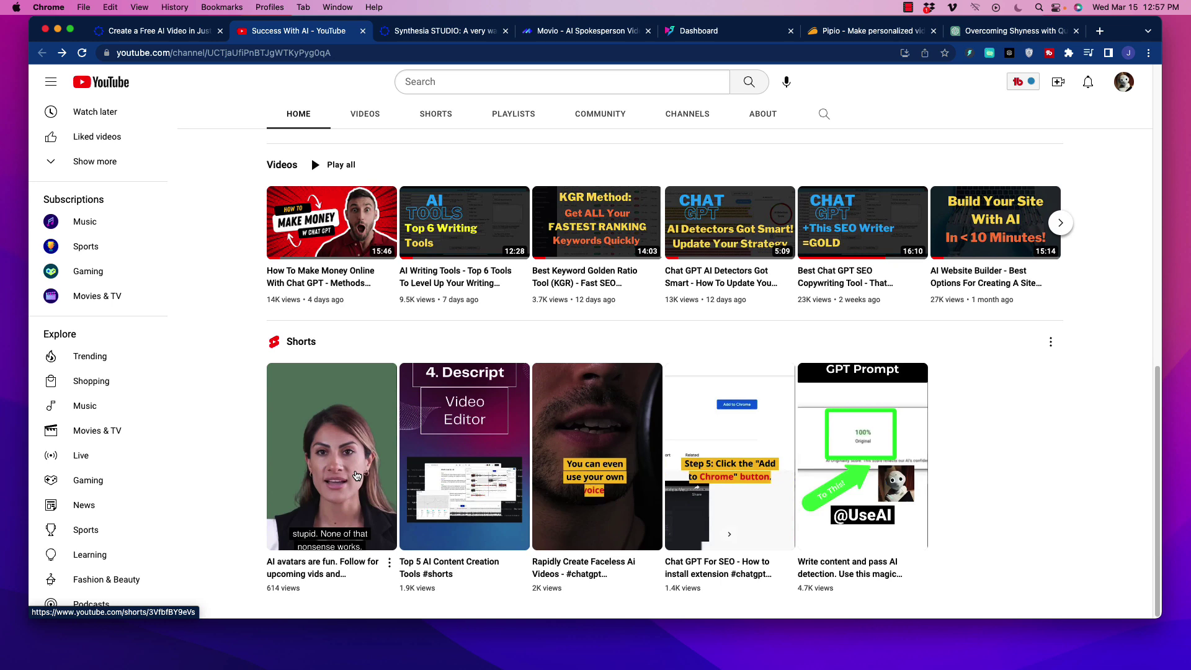
drag(288, 342, 316, 346)
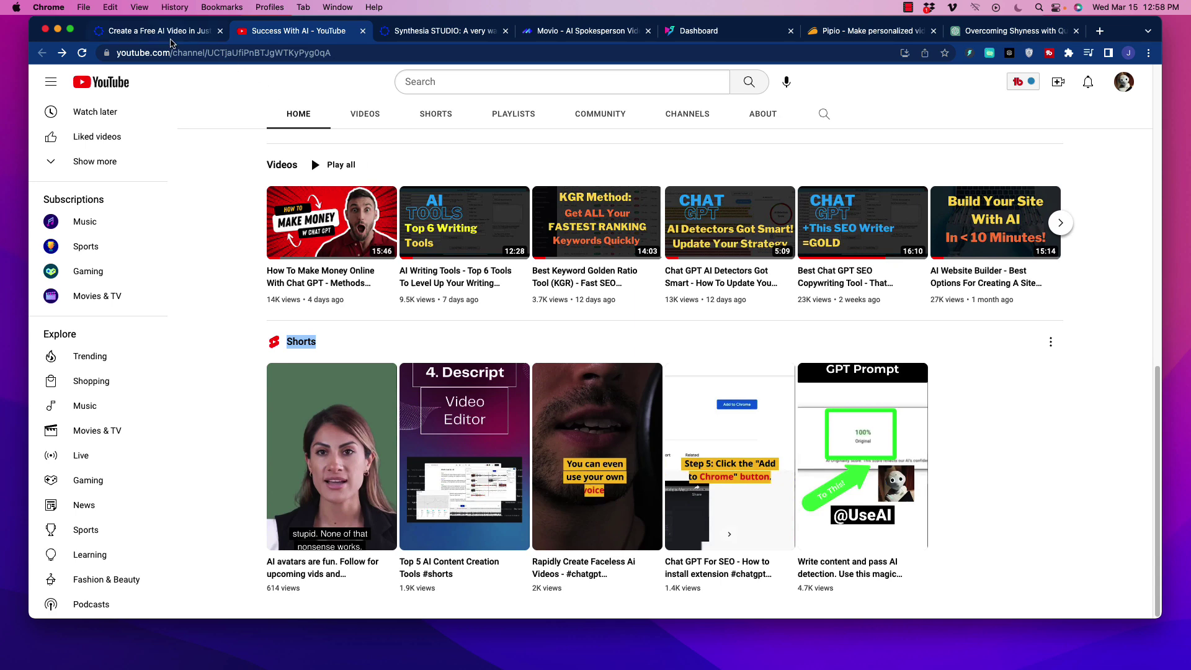
Open the shared Synthesia affiliate welcome video and play it from the start, pausing at 0:04.
click(168, 32)
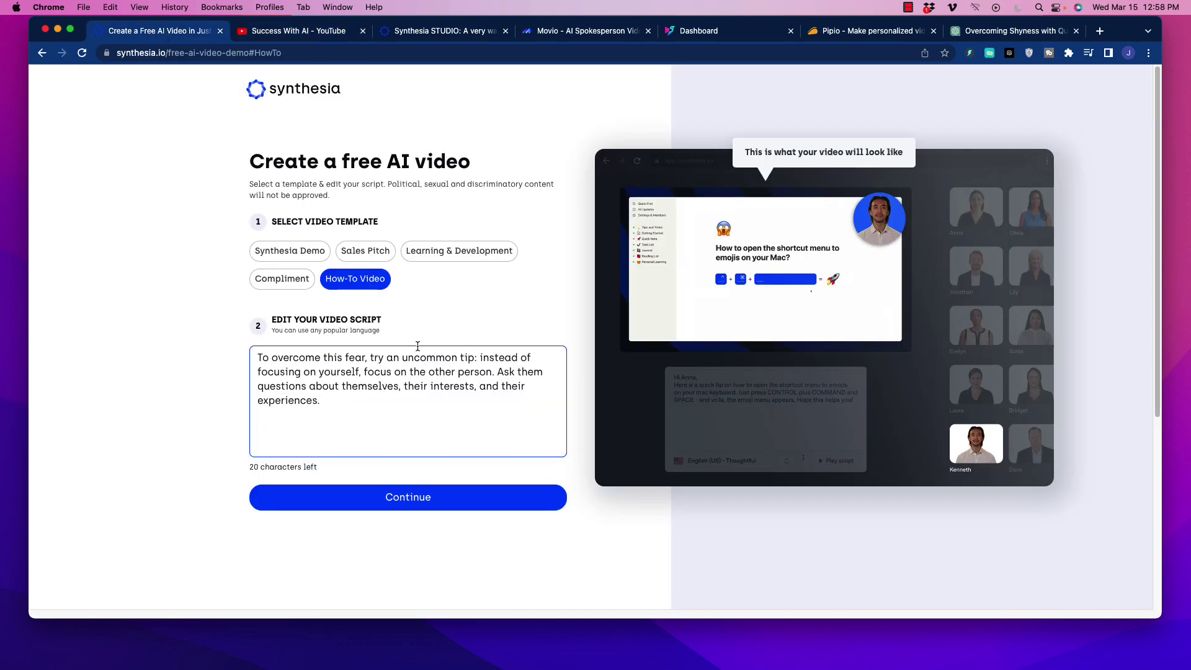
click(417, 31)
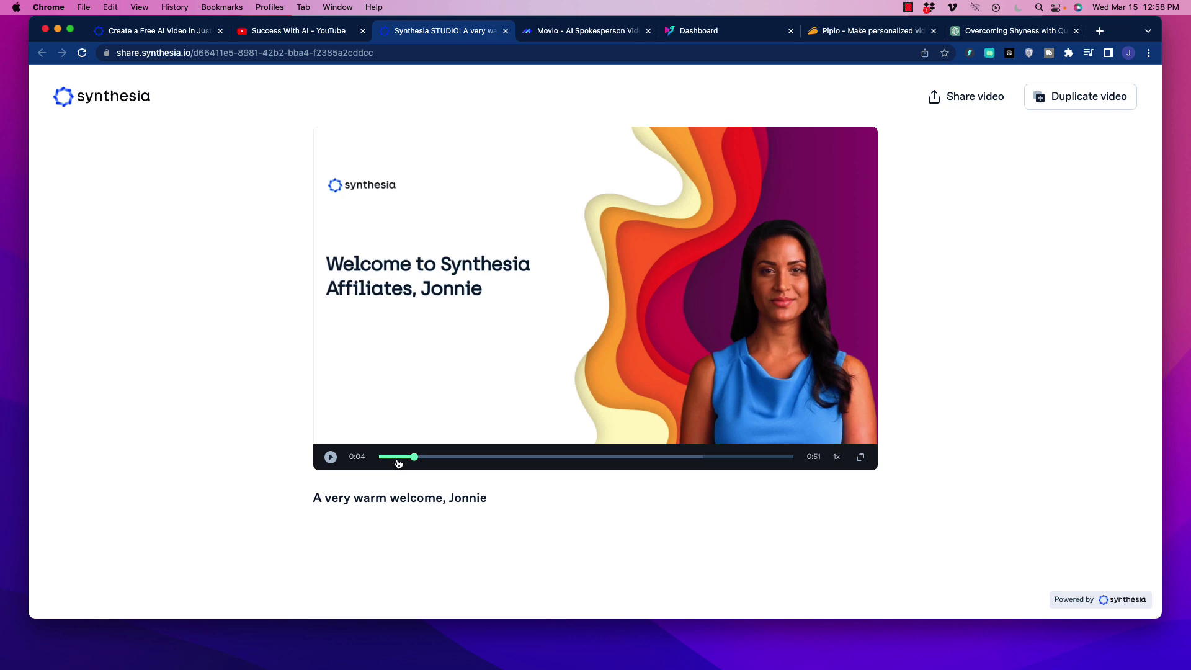
click(379, 458)
click(331, 457)
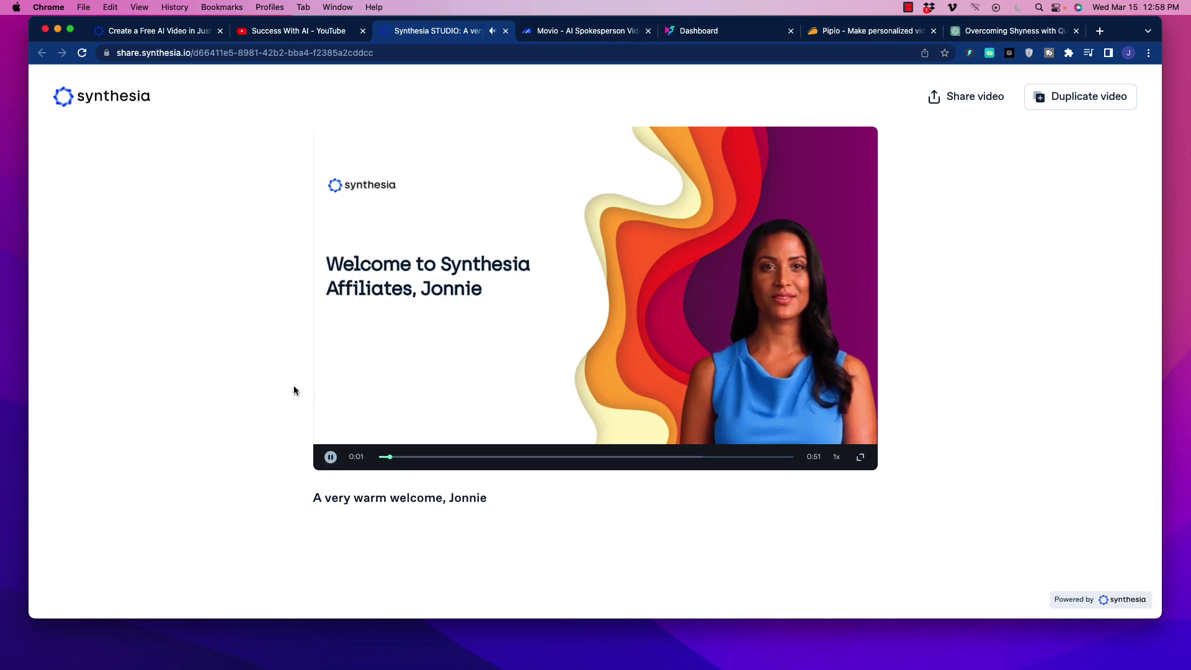
click(331, 458)
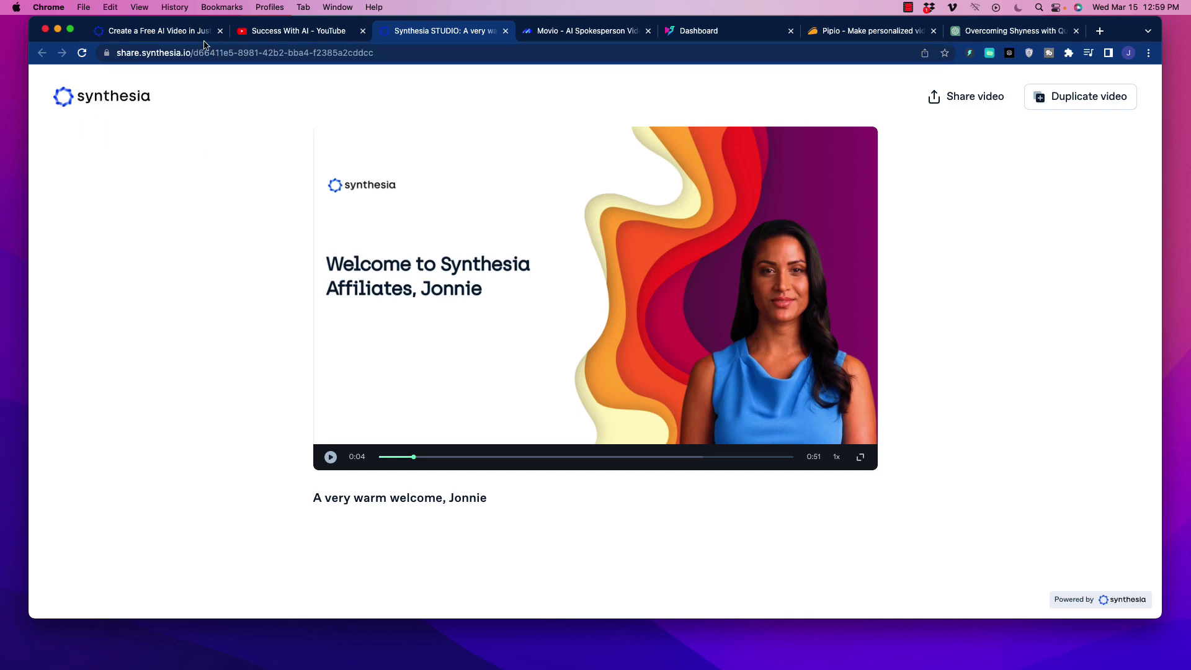
Trim the shared video's web address down to synthesia.io and load the homepage.
click(169, 33)
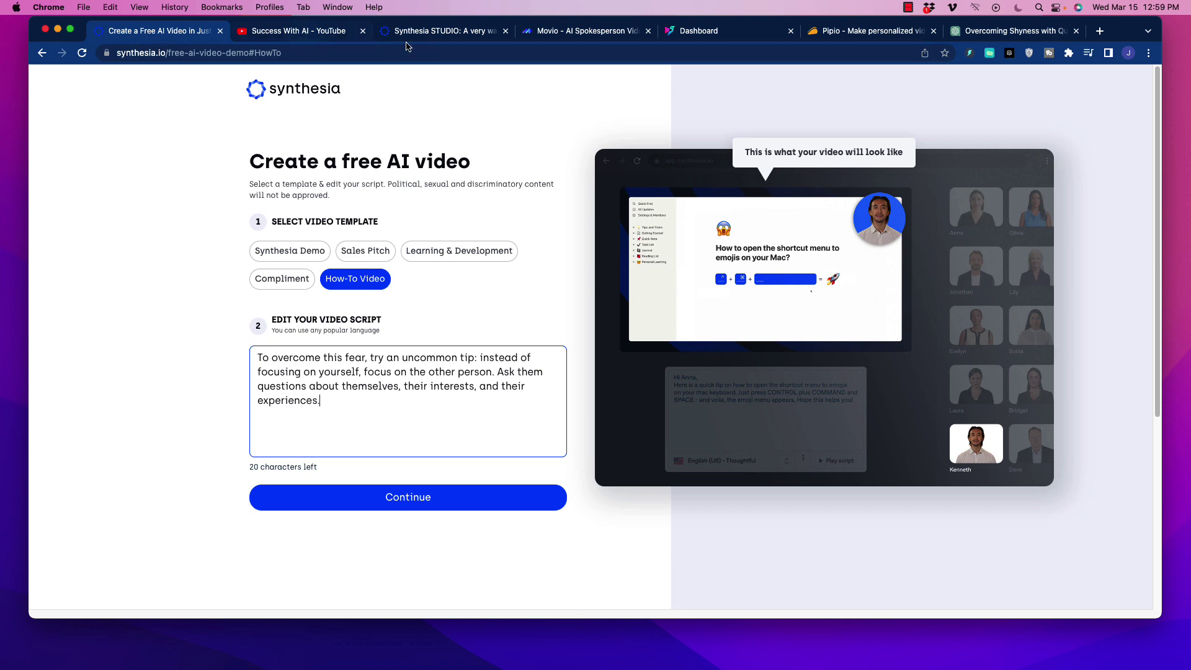
click(448, 34)
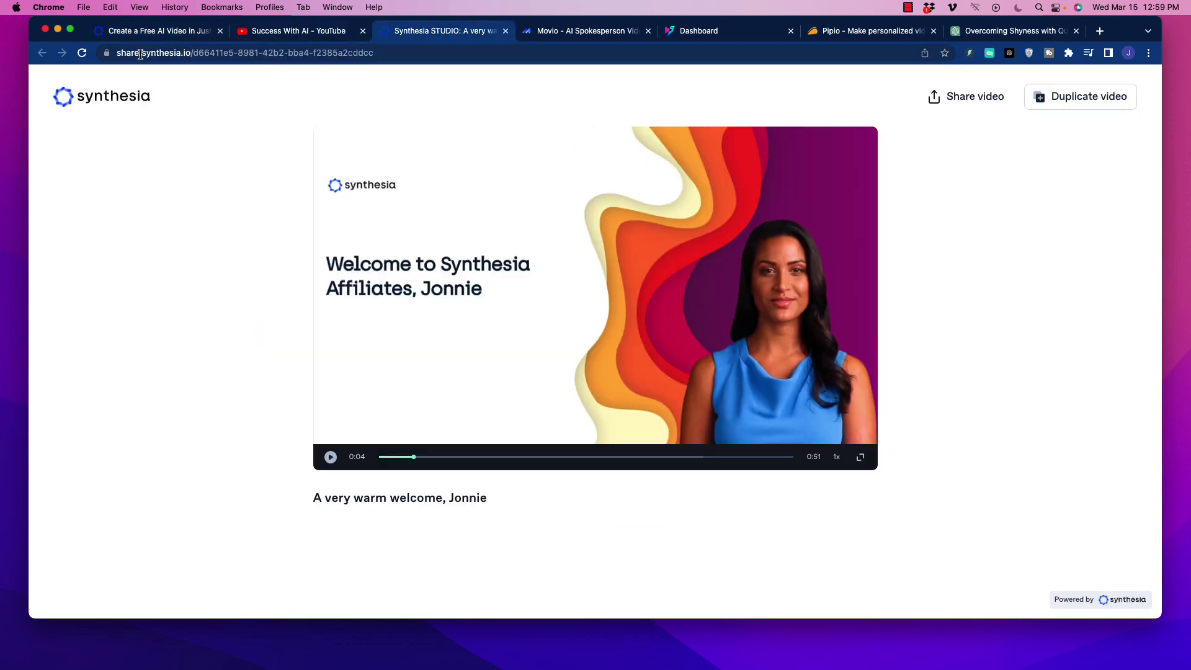
drag(142, 55, 125, 54)
key(BackSpace)
key(BackSpace)
key(BackSpace)
key(BackSpace)
key(BackSpace)
key(BackSpace)
key(BackSpace)
key(BackSpace)
key(BackSpace)
key(BackSpace)
key(BackSpace)
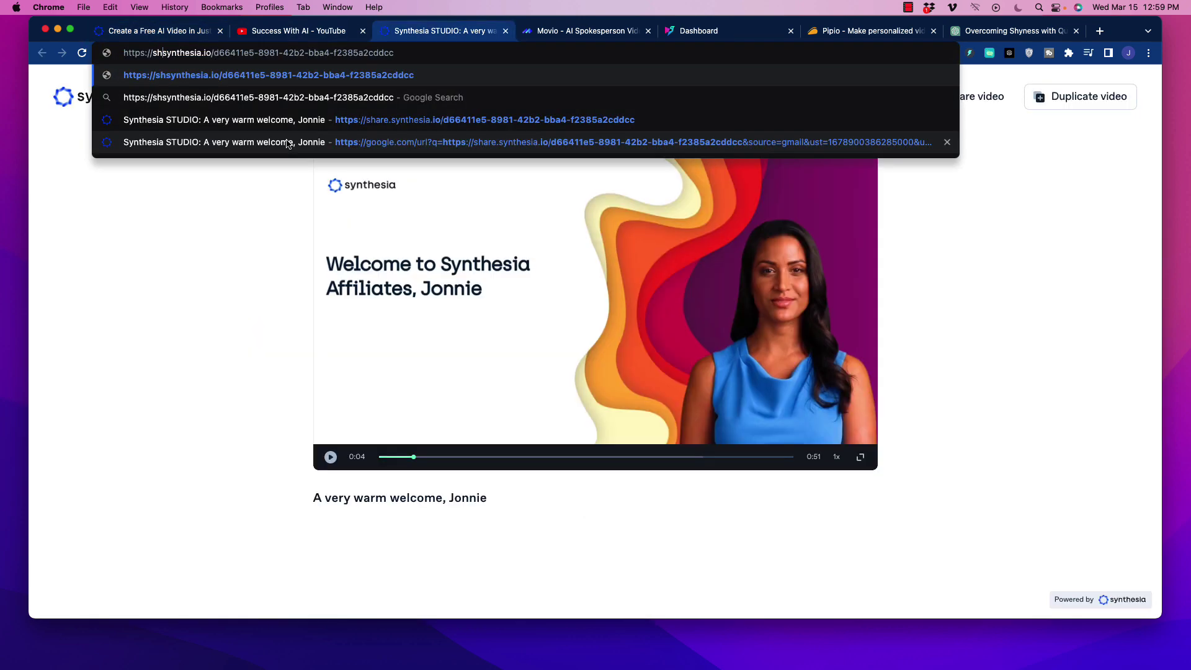
drag(173, 55, 370, 54)
key(BackSpace)
key(Return)
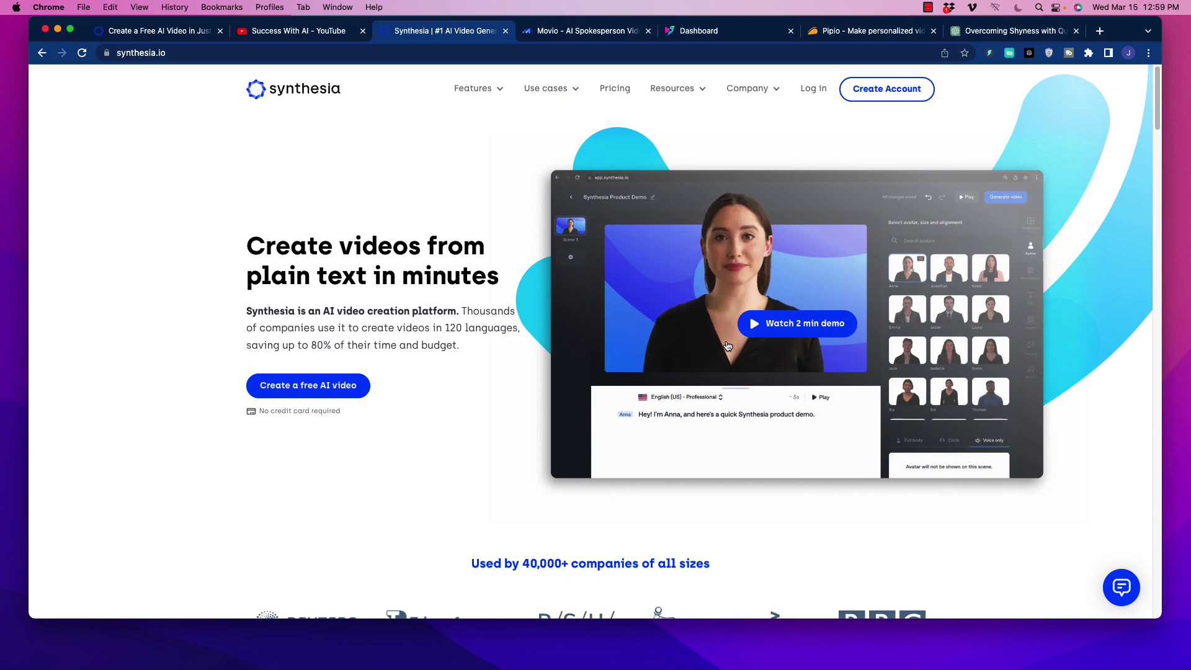
Highlight '120 languages' in the intro, then browse the homepage features down to the footer.
drag(446, 329, 515, 329)
click(401, 341)
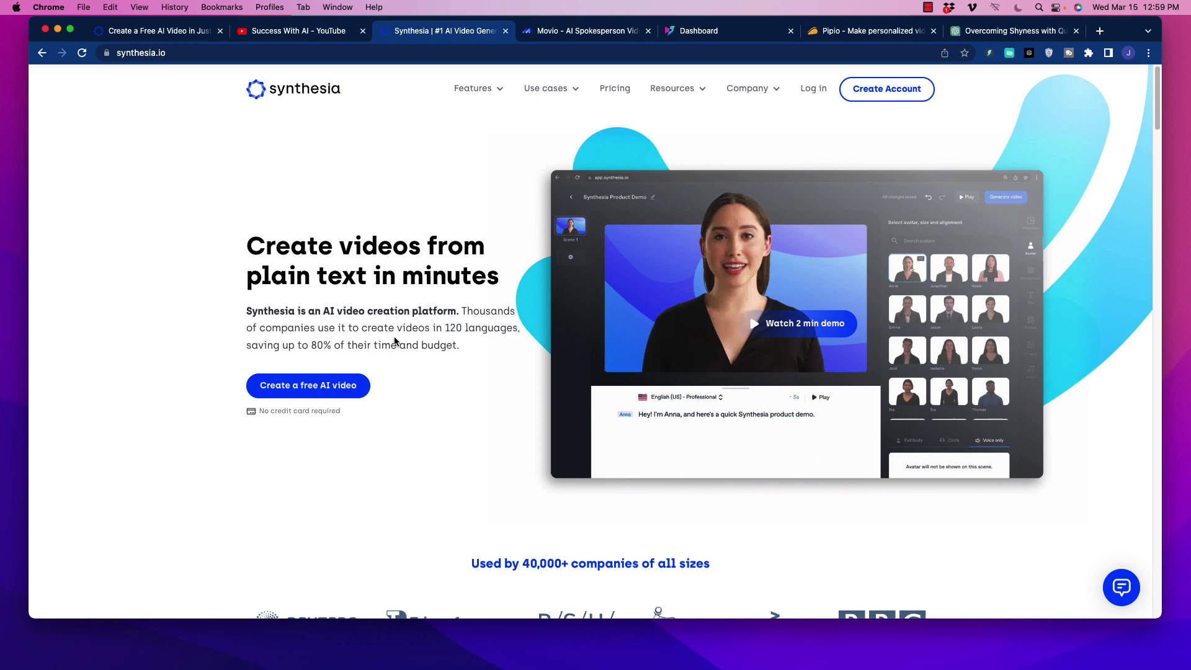
scroll(185, 352, down, 4)
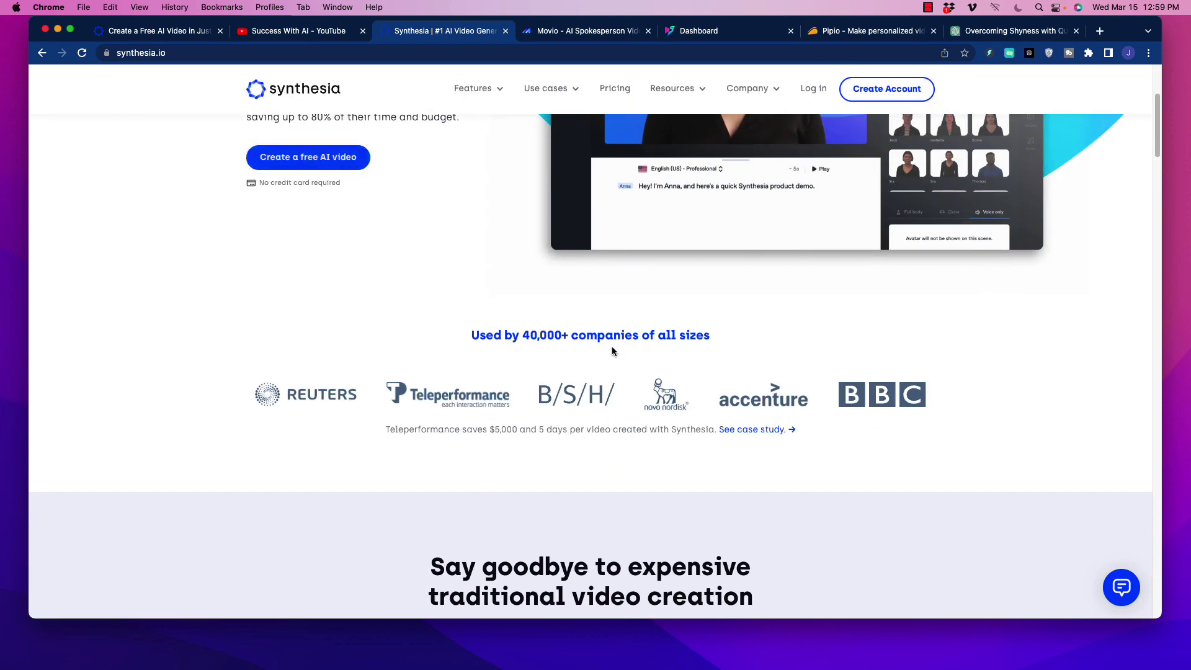
scroll(590, 330, down, 15)
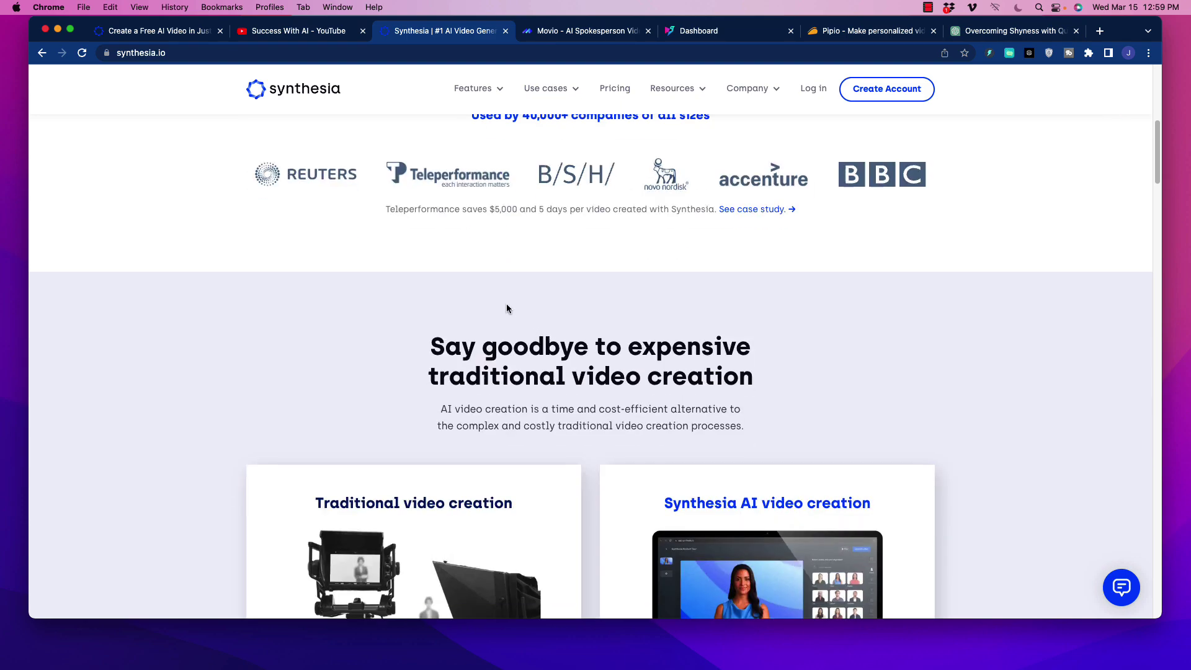
scroll(294, 313, down, 8)
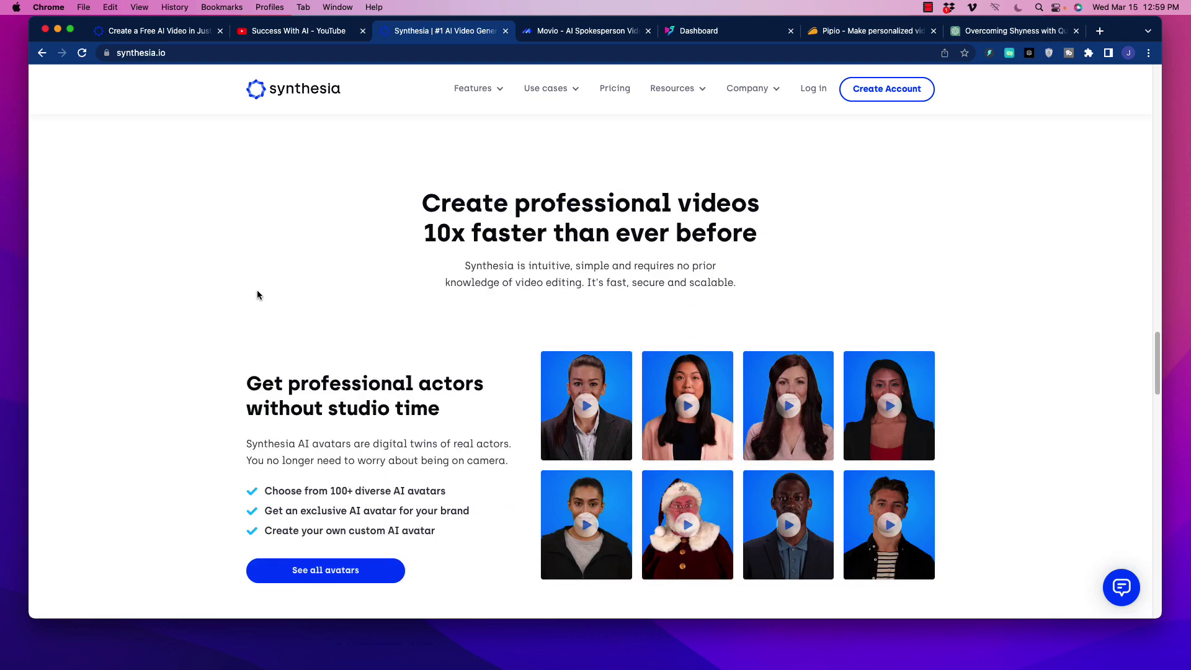
scroll(249, 297, down, 10)
scroll(229, 300, up, 2)
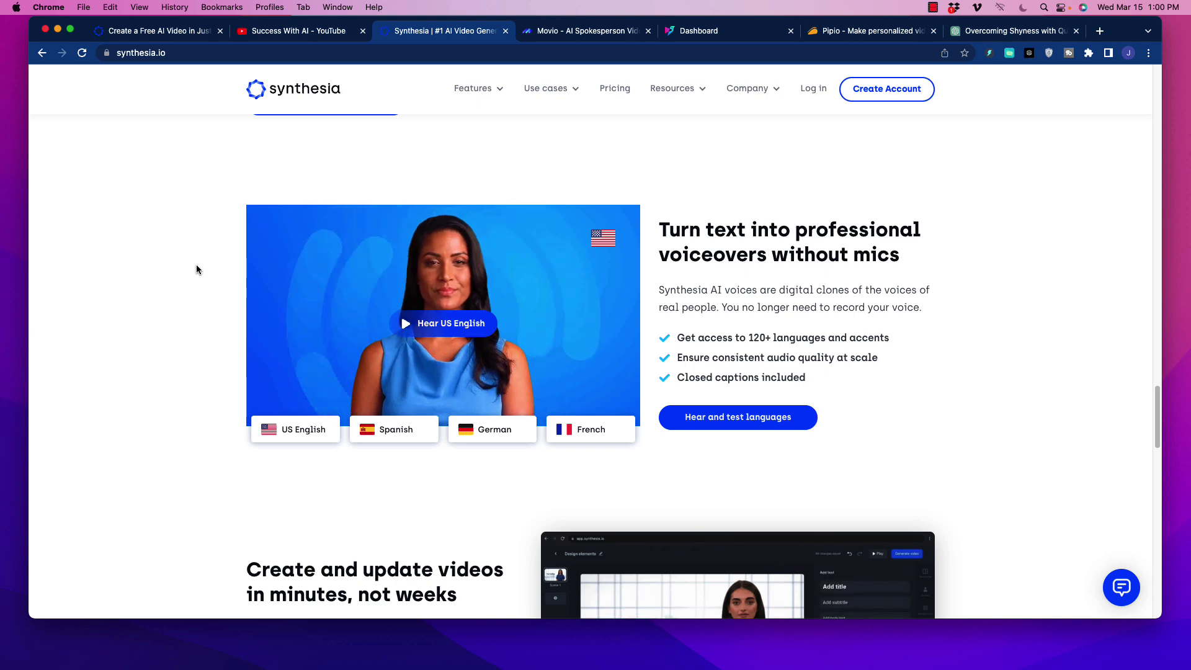
scroll(222, 273, down, 5)
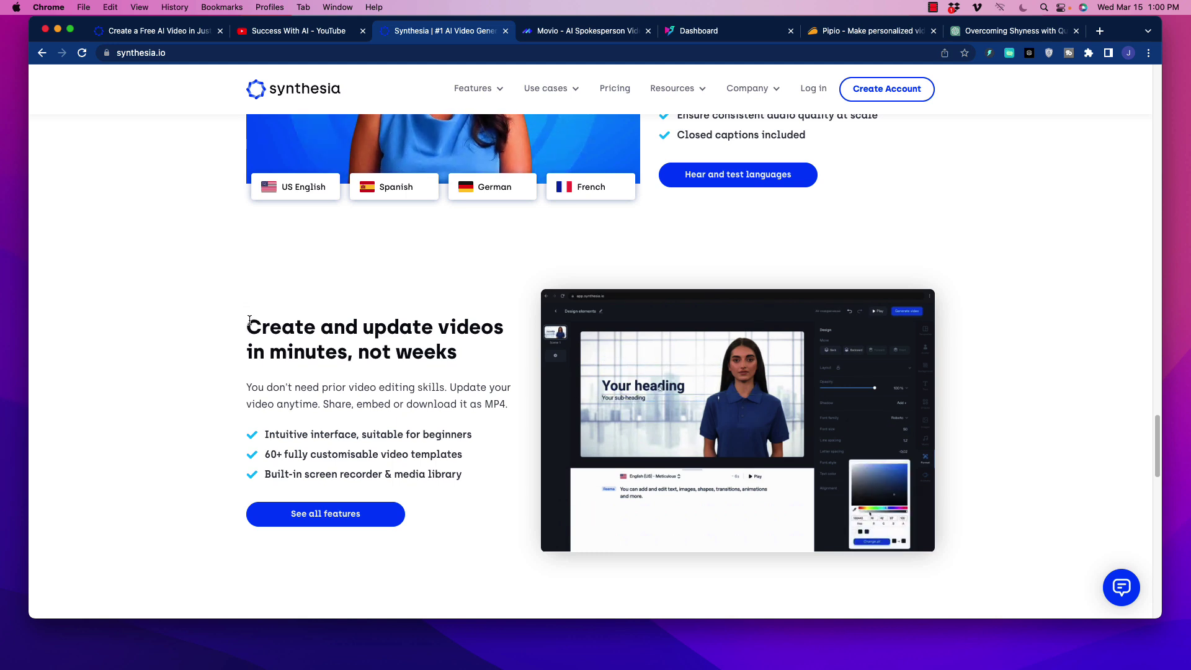
scroll(247, 323, down, 10)
scroll(250, 322, down, 10)
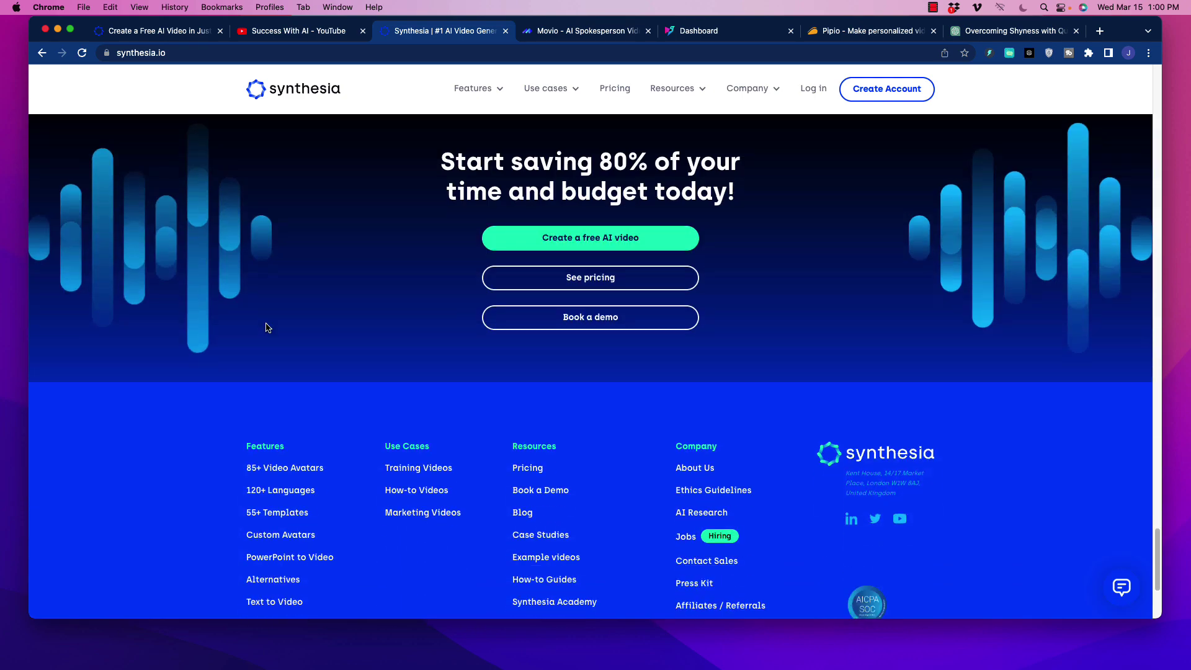
scroll(265, 324, up, 20)
Open Synthesia's pricing page and highlight the Personal plan heading and its $30 price.
click(615, 88)
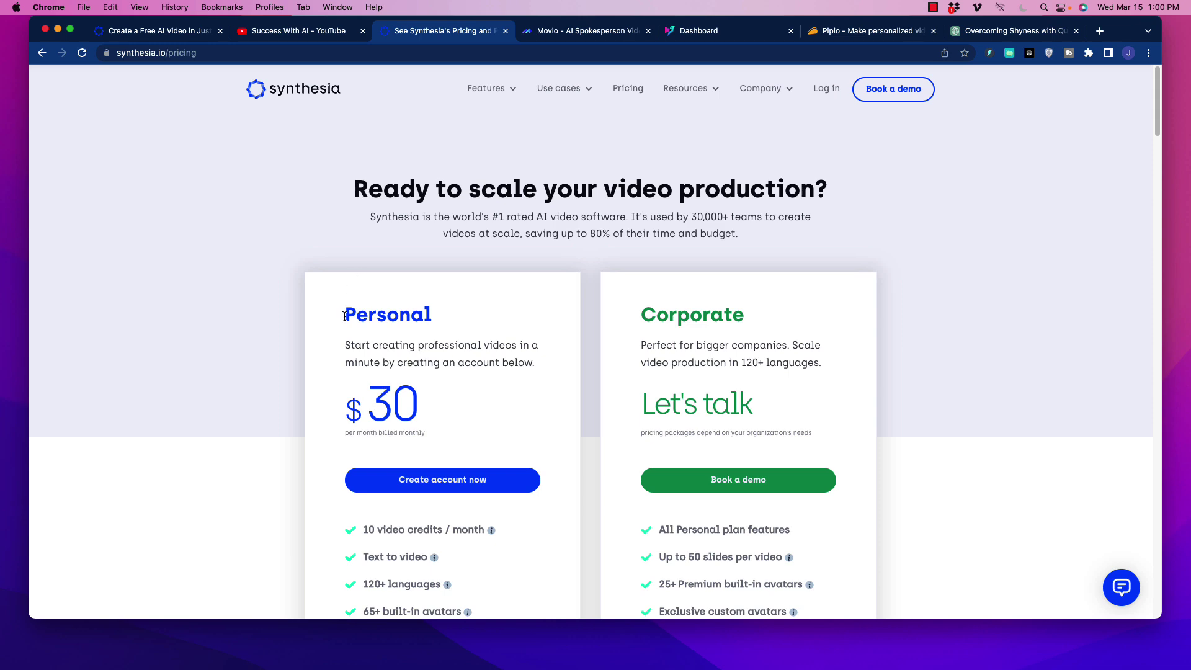
drag(345, 317, 441, 319)
drag(351, 409, 404, 420)
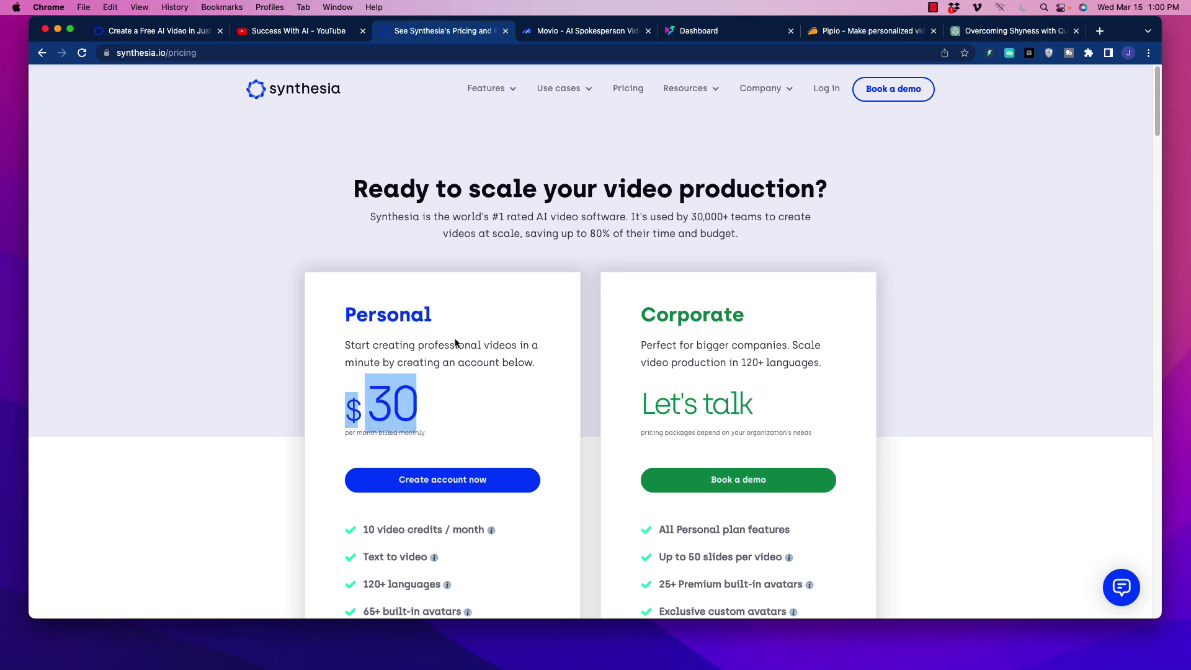
scroll(456, 343, down, 3)
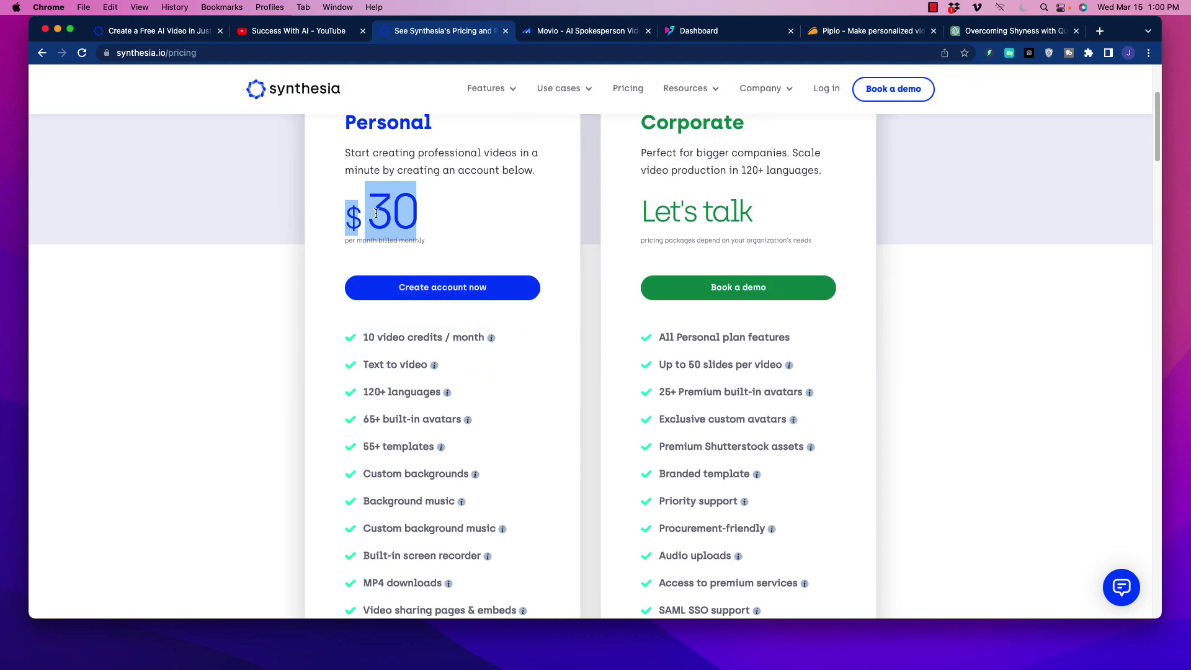
scroll(487, 370, down, 1)
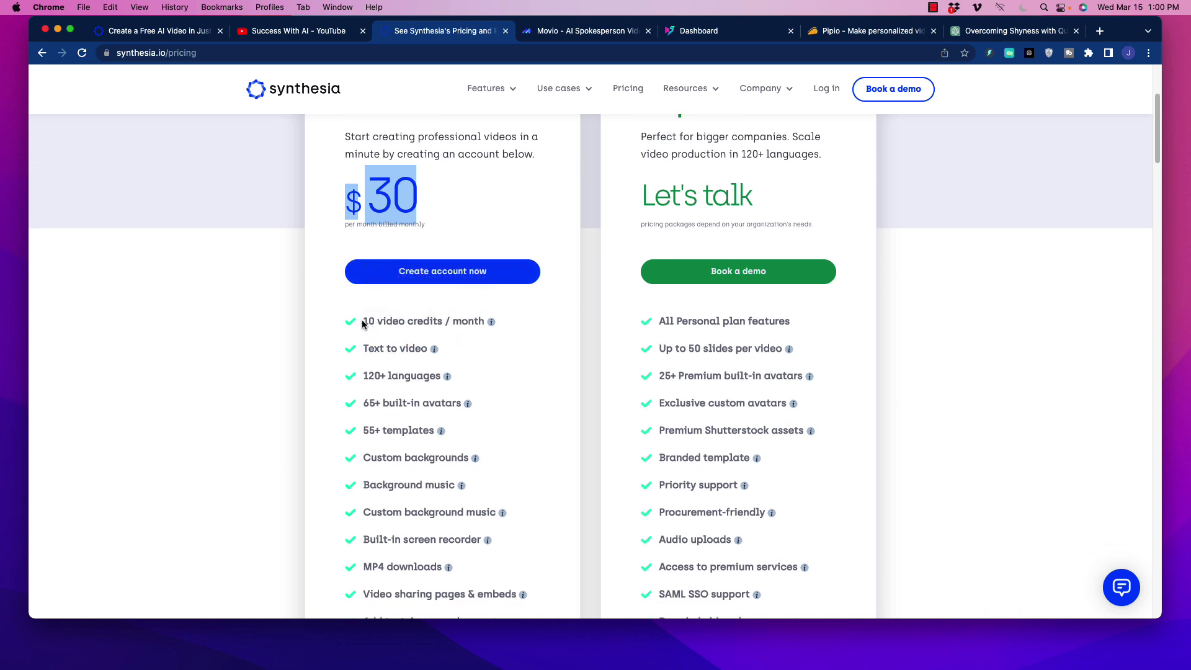
mouse_move(433, 331)
Highlight the Corporate plan's heading and 'Let's talk' pricing, then re-mark Personal's $30 price.
scroll(614, 282, up, 2)
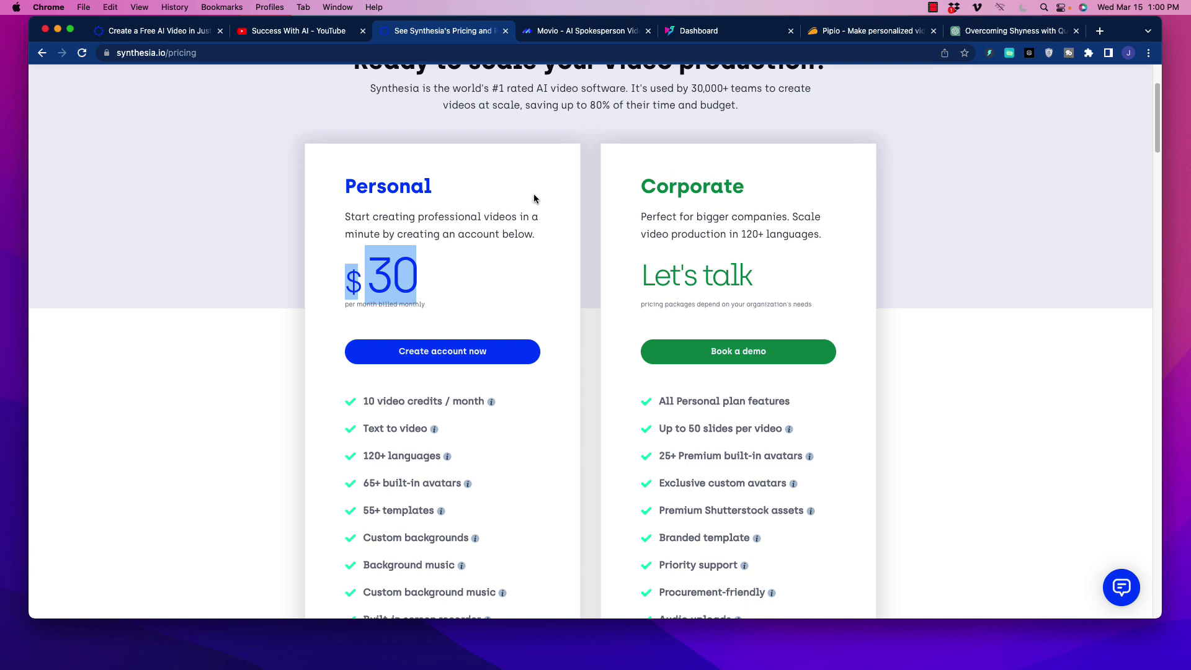
drag(639, 186, 747, 188)
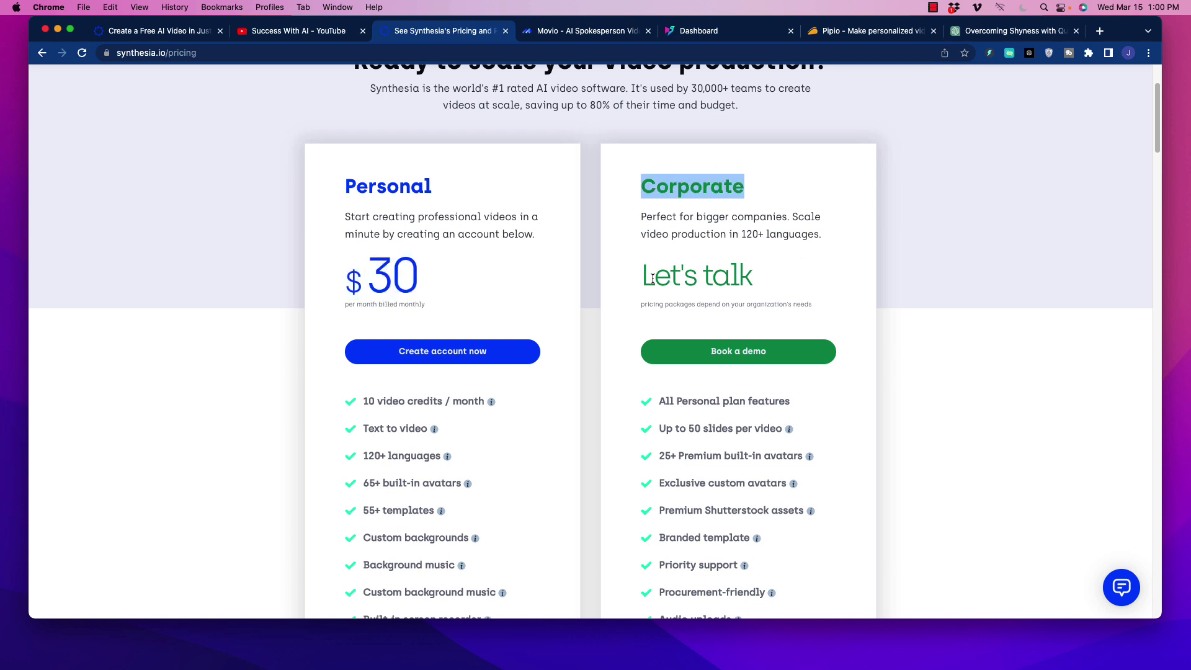
drag(643, 278, 746, 277)
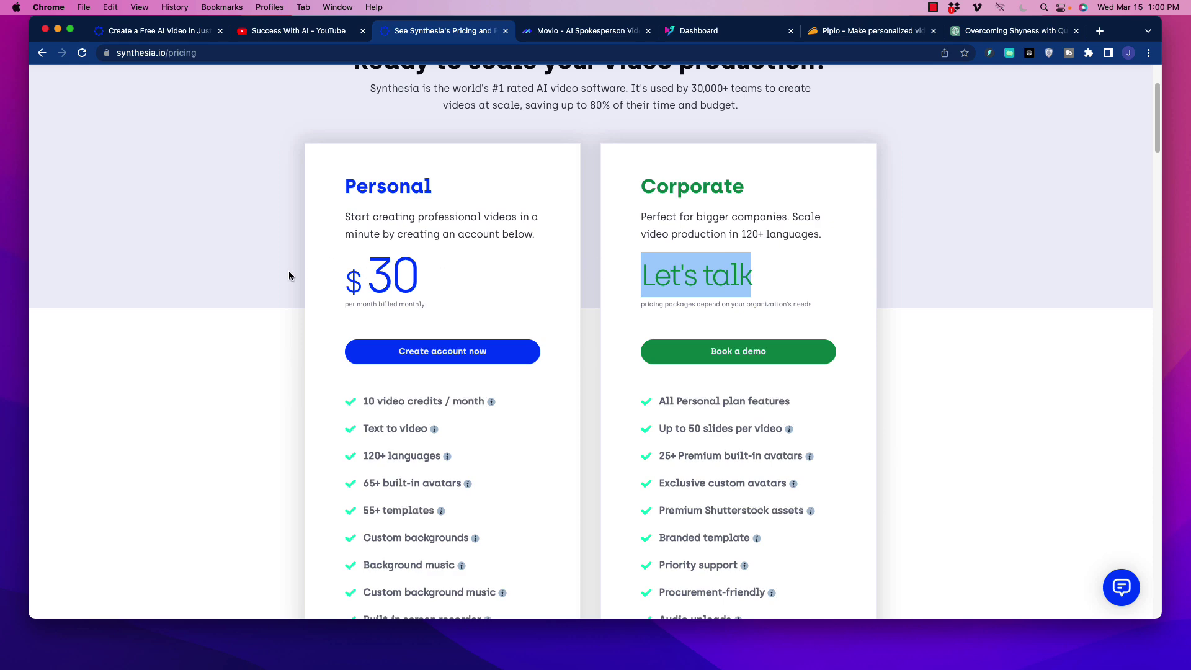
scroll(280, 270, down, 12)
scroll(271, 273, up, 5)
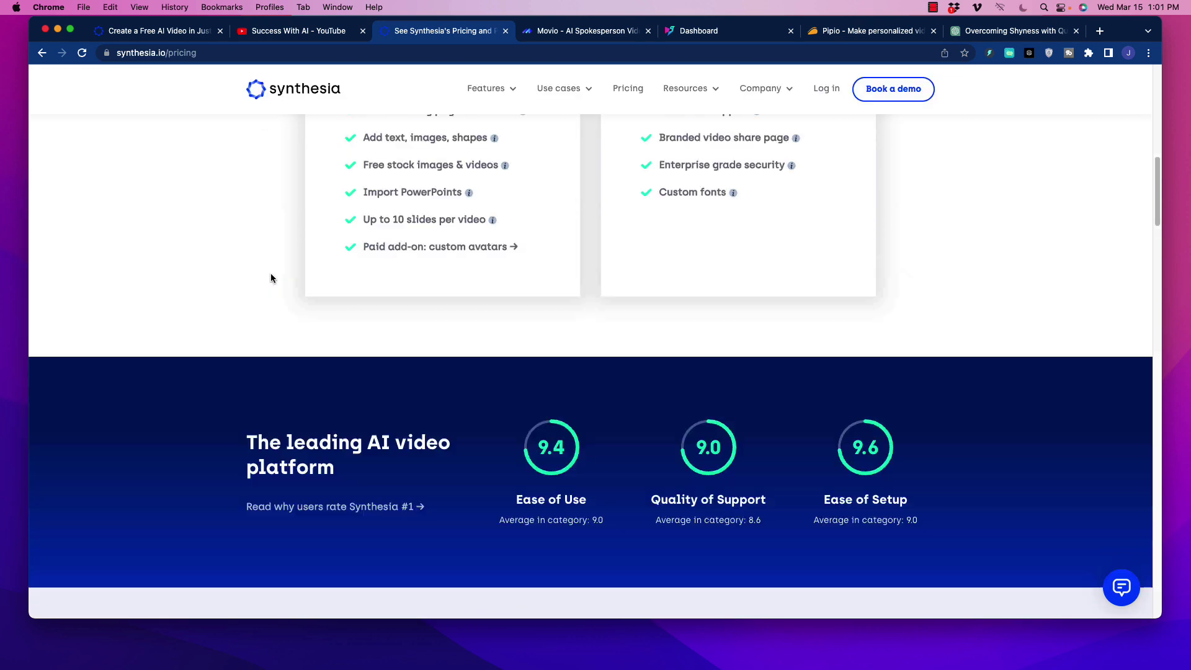
scroll(270, 273, up, 5)
drag(348, 358, 429, 355)
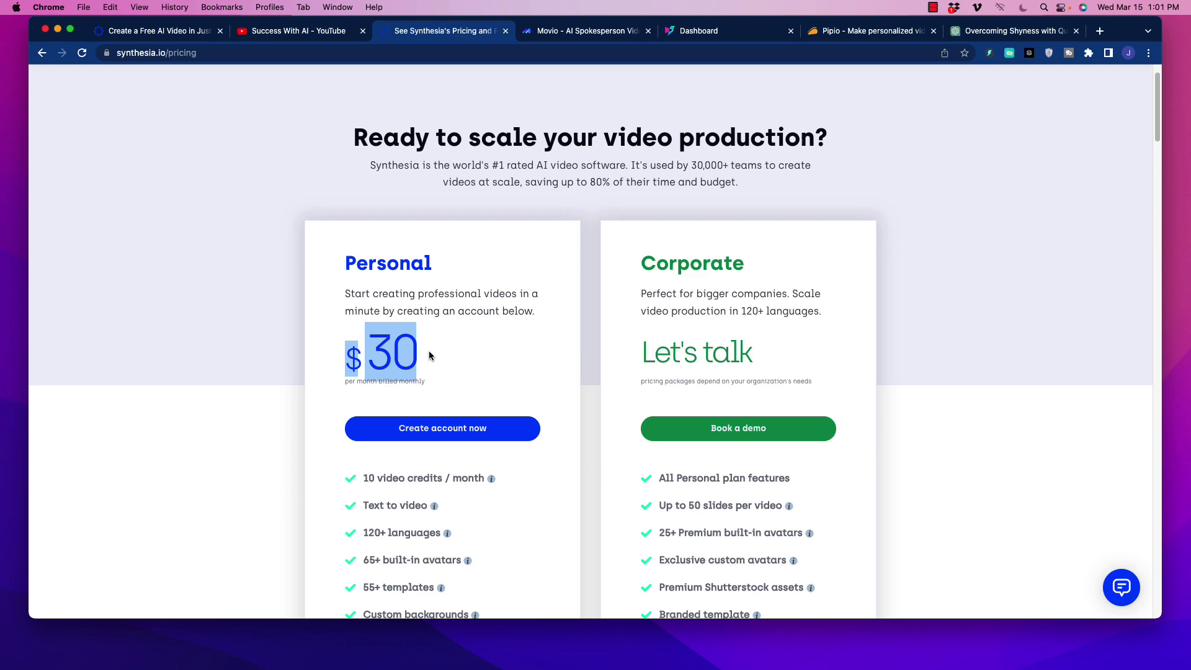
scroll(279, 316, down, 10)
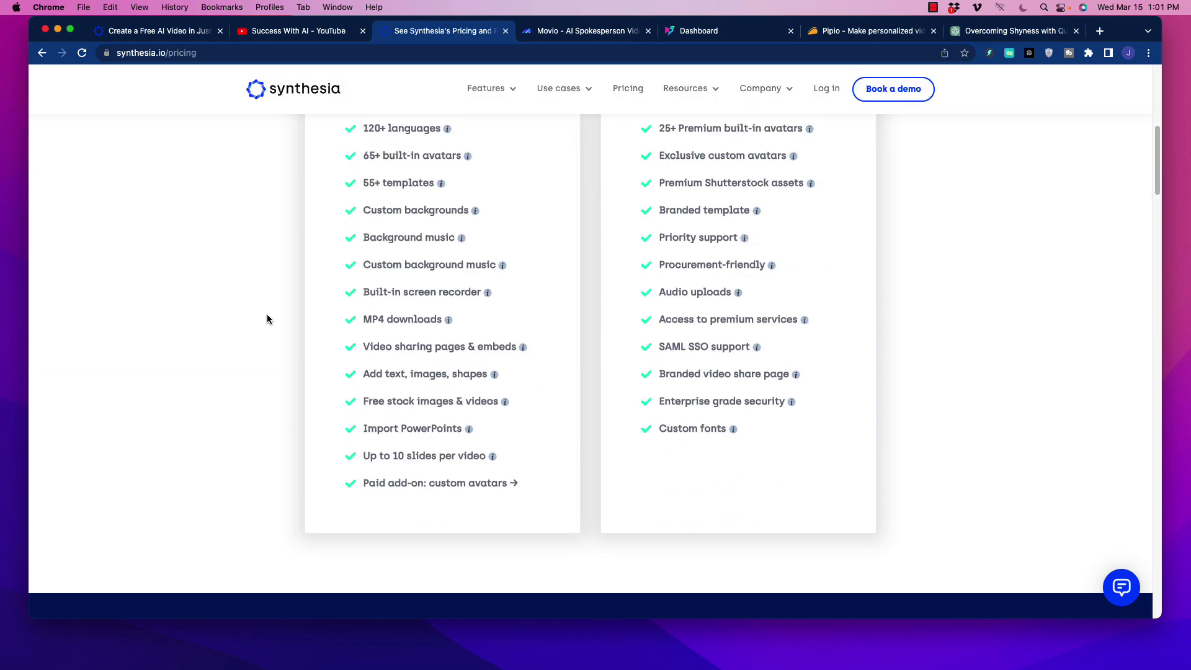
scroll(347, 318, up, 10)
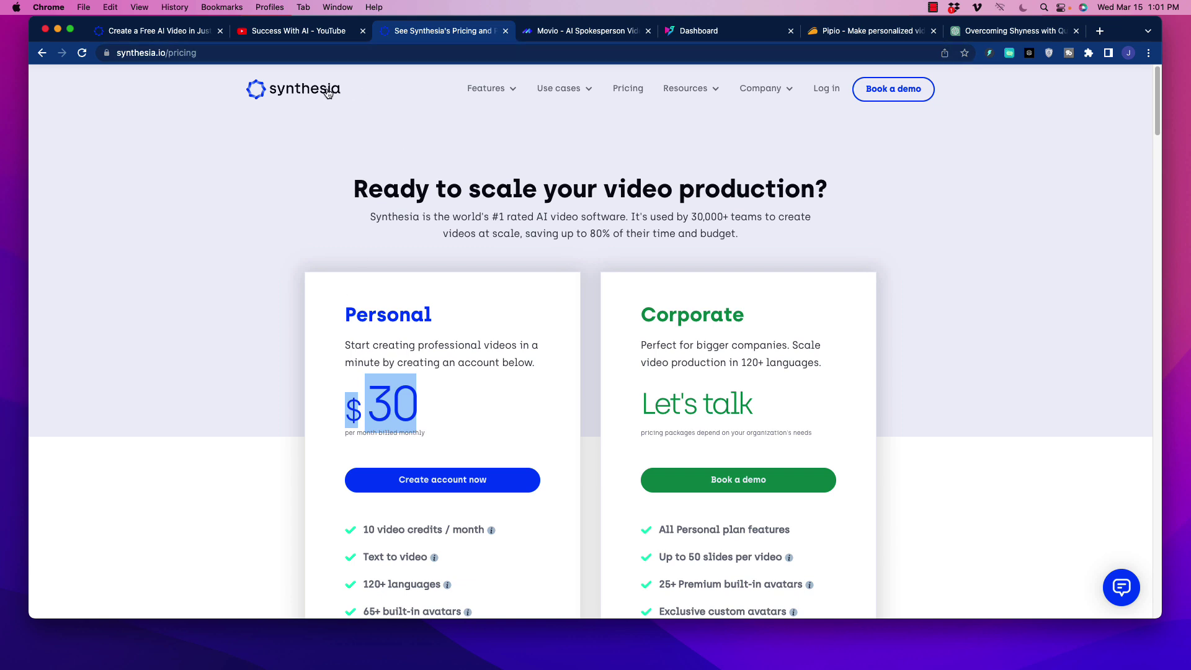
Preview the Learning & Development, Sales Pitch, Synthesia Demo and Compliment free-video templates.
click(174, 31)
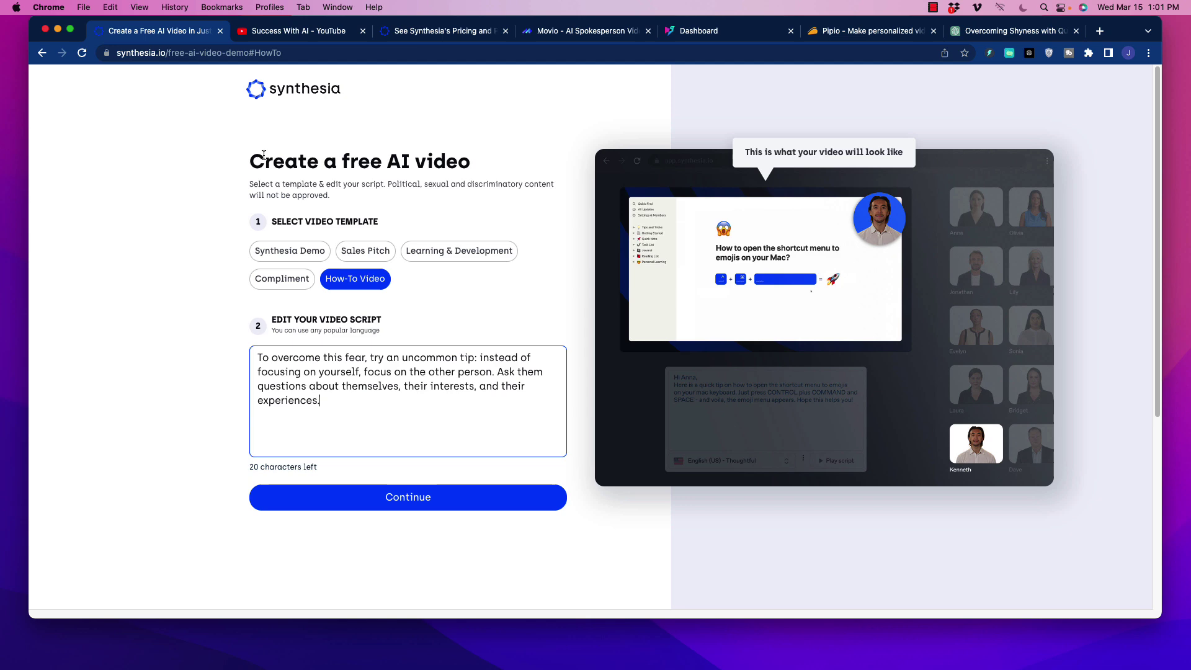
drag(250, 162, 469, 175)
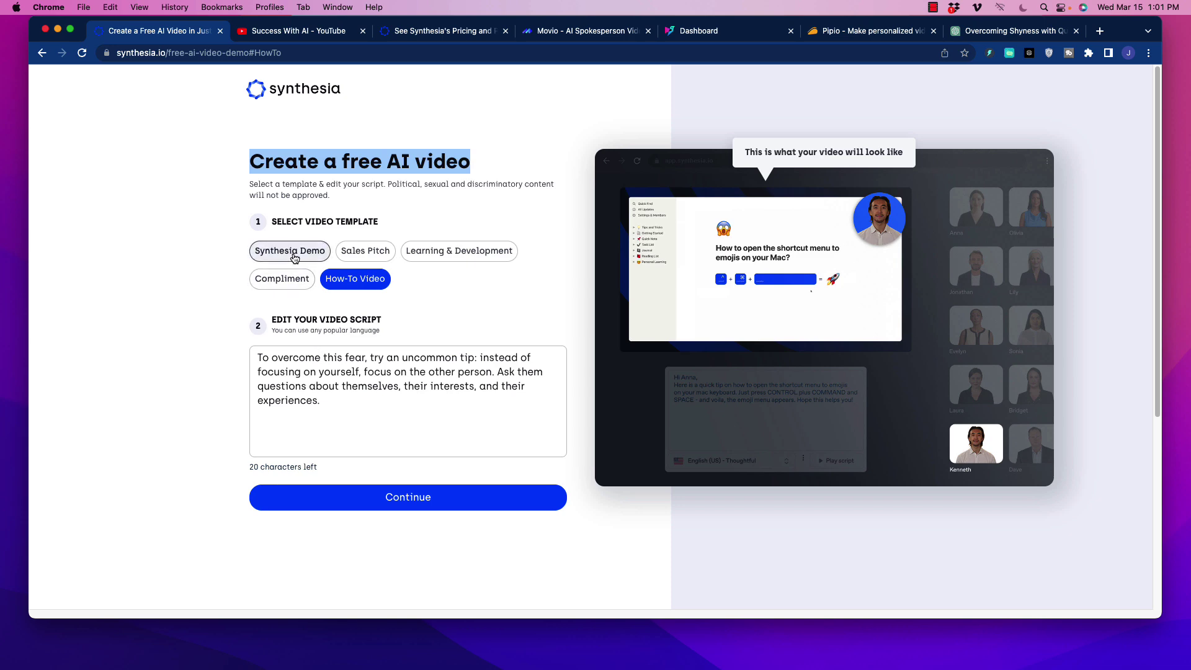
click(427, 251)
click(363, 251)
click(286, 252)
click(291, 279)
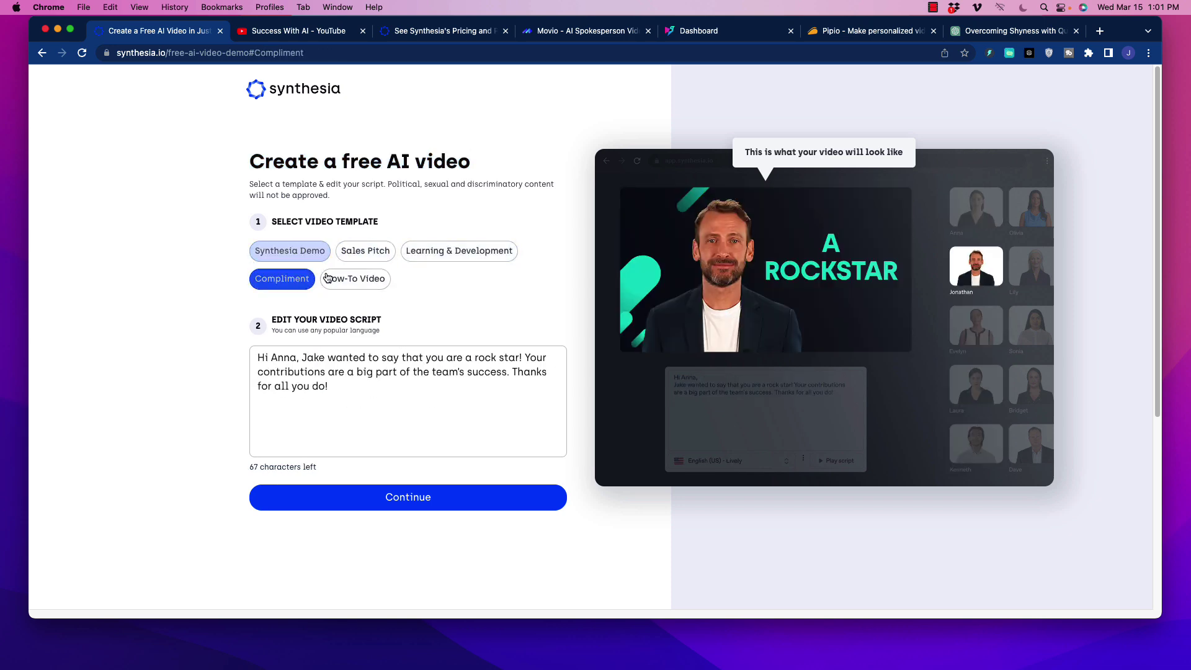
Reselect the How-To Video template and bring up the ChatGPT answer on overcoming shyness.
click(327, 278)
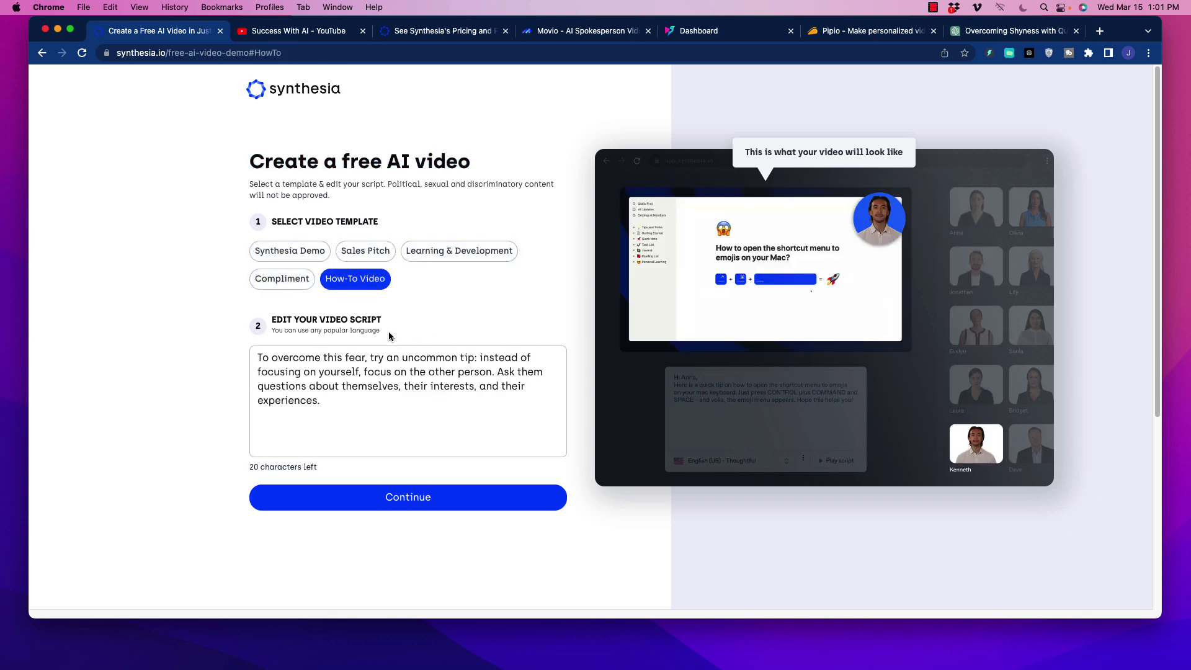
click(1024, 30)
click(529, 215)
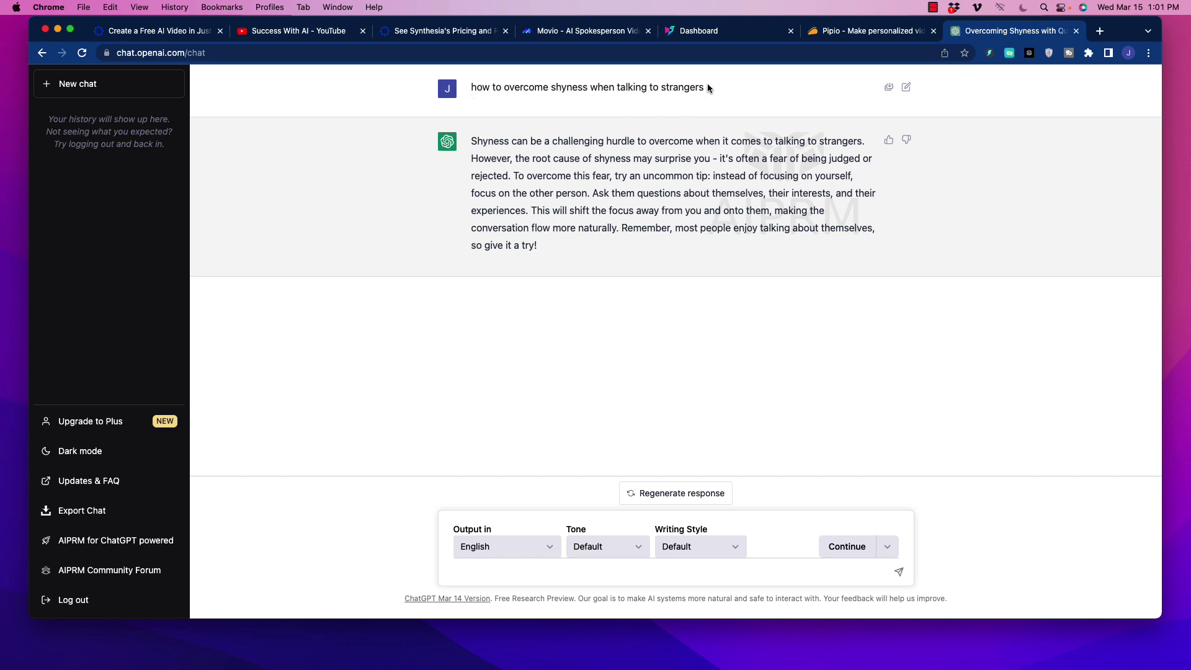
Highlight ChatGPT's question about talking to strangers and its full answer paragraph.
drag(706, 87, 469, 87)
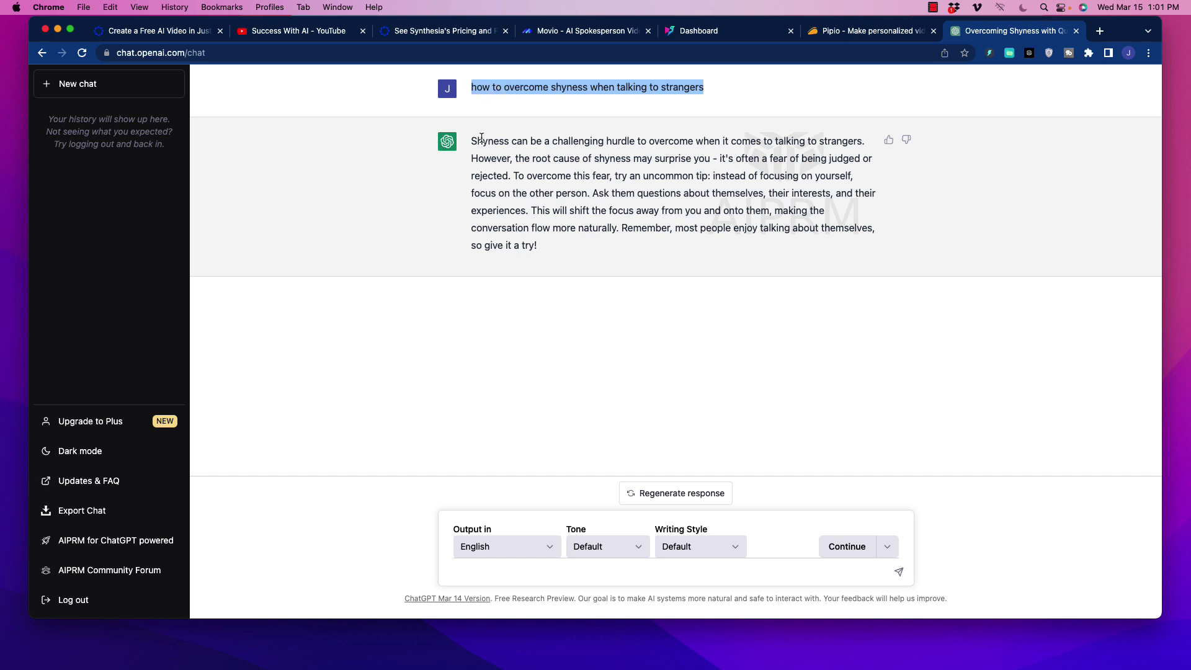
drag(472, 141, 639, 260)
click(579, 183)
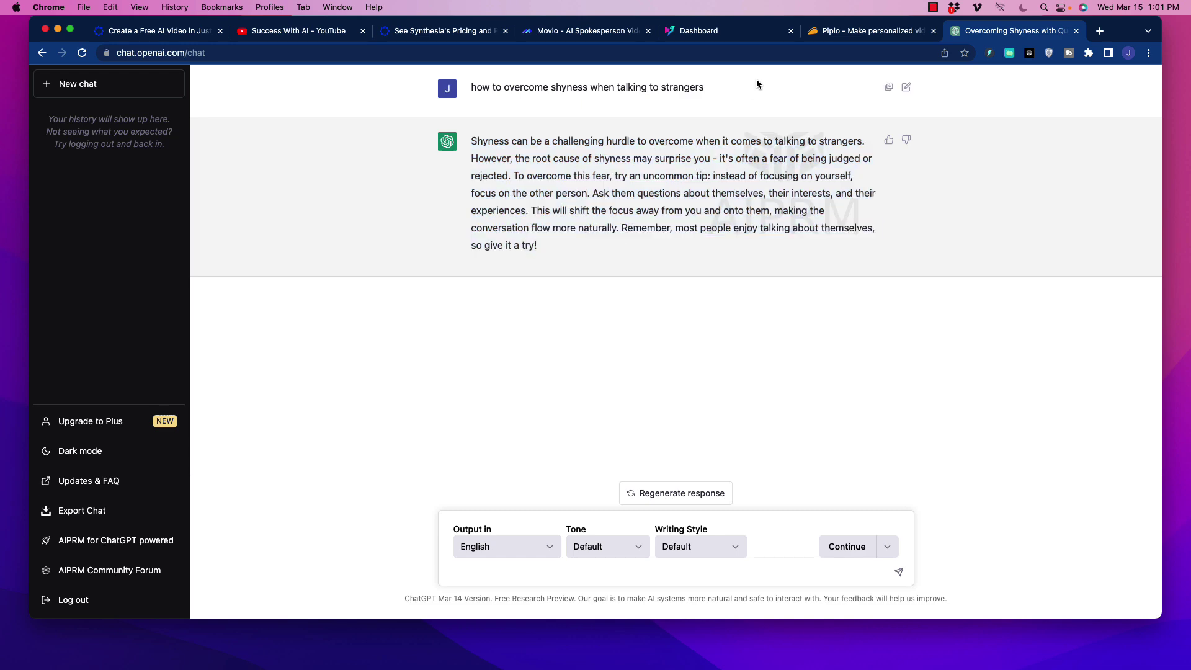
Select the How-To script on the Synthesia free-video demo page and continue to video delivery.
click(447, 31)
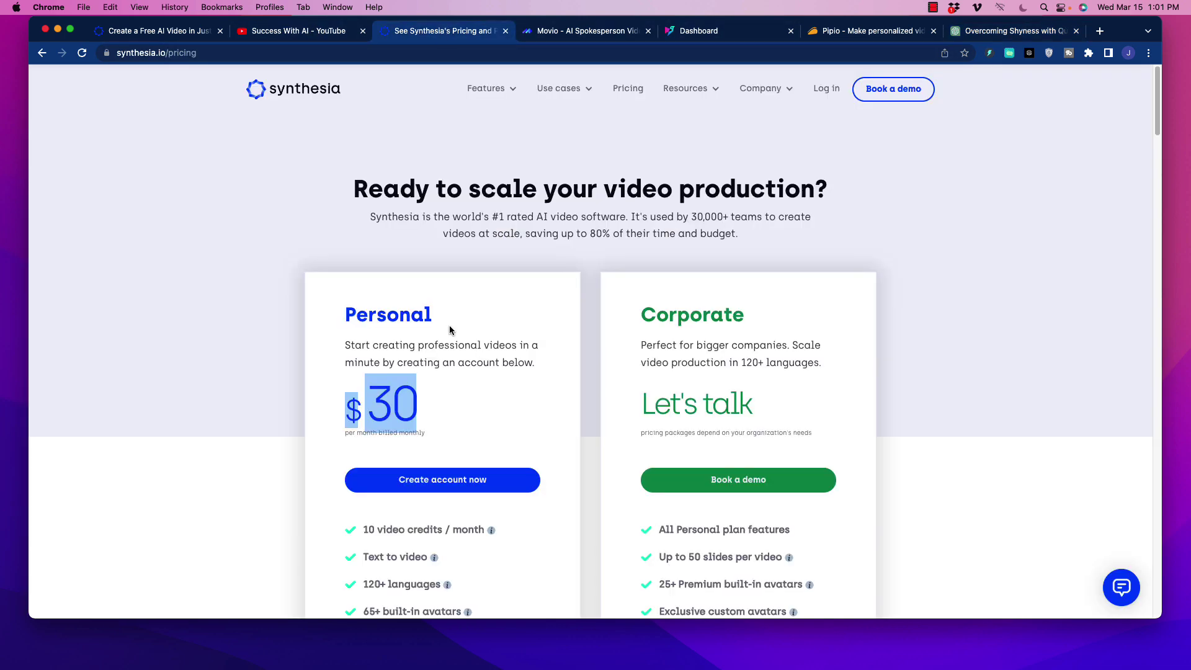
click(186, 31)
drag(405, 430, 255, 358)
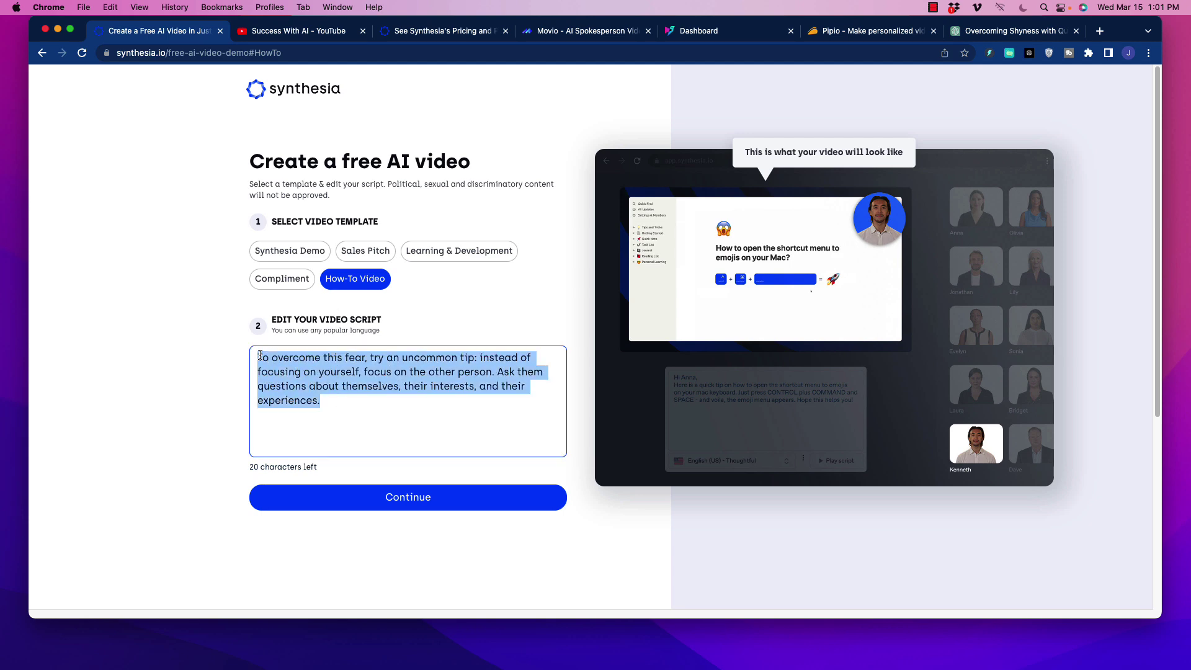
click(412, 507)
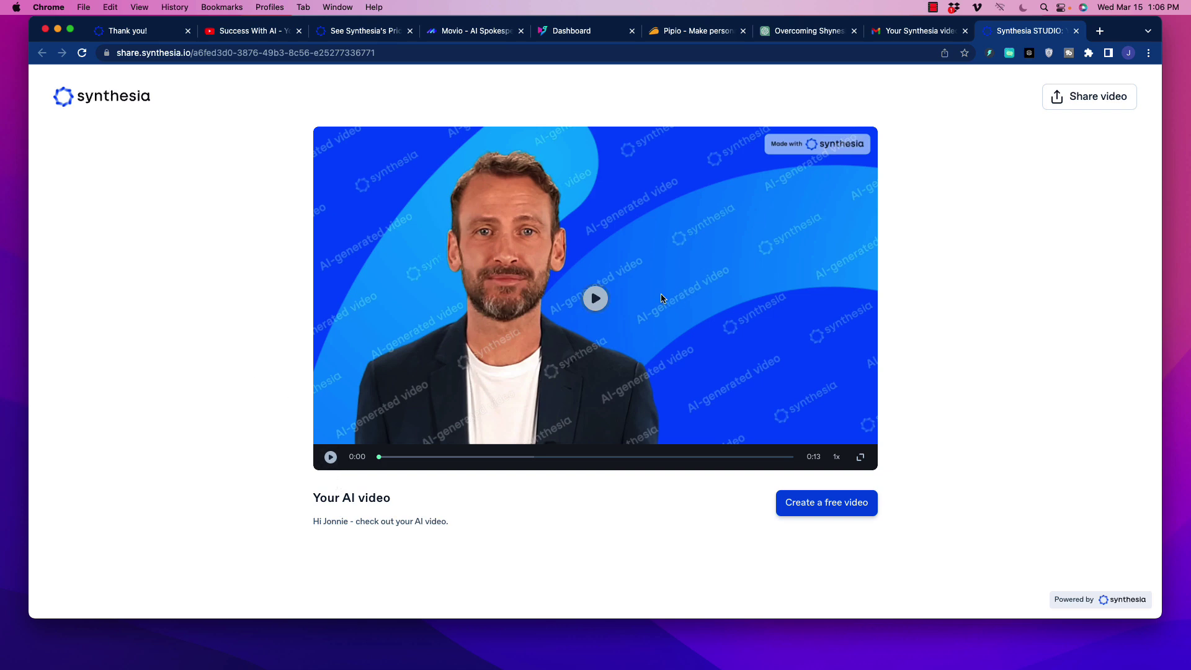
Play the generated AI presenter video to the end, then switch to the Movio tab.
click(332, 457)
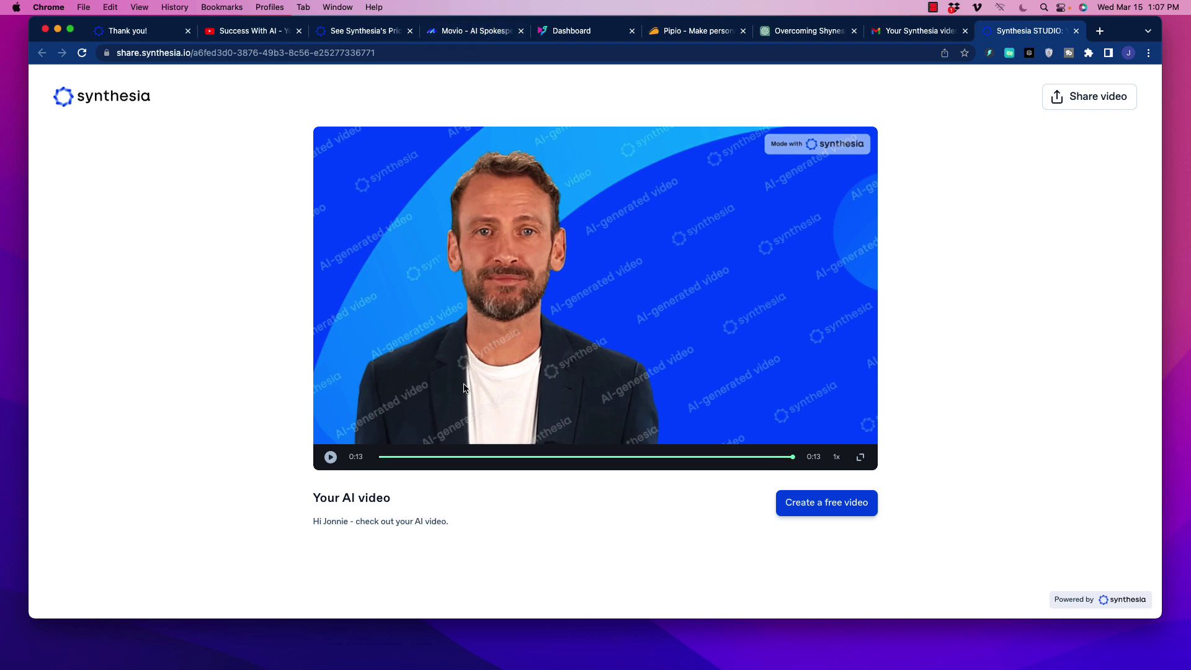
key(super+4)
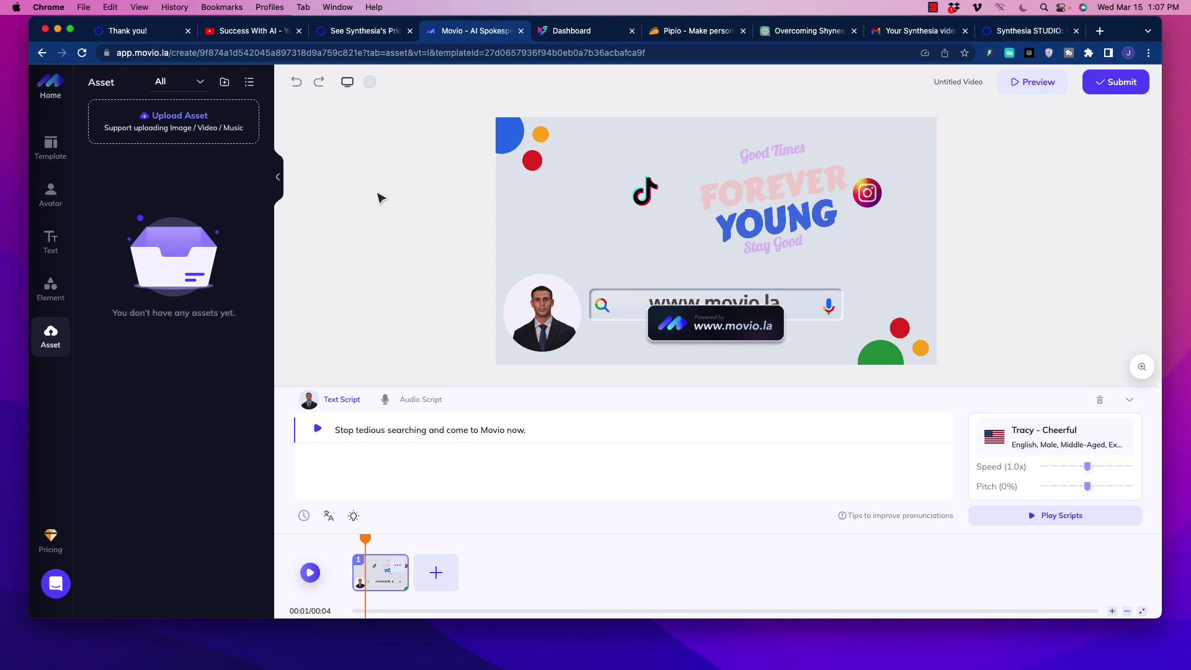
Open Movio's template library, peek at the Coronavirus News set, and scroll the categories.
click(55, 150)
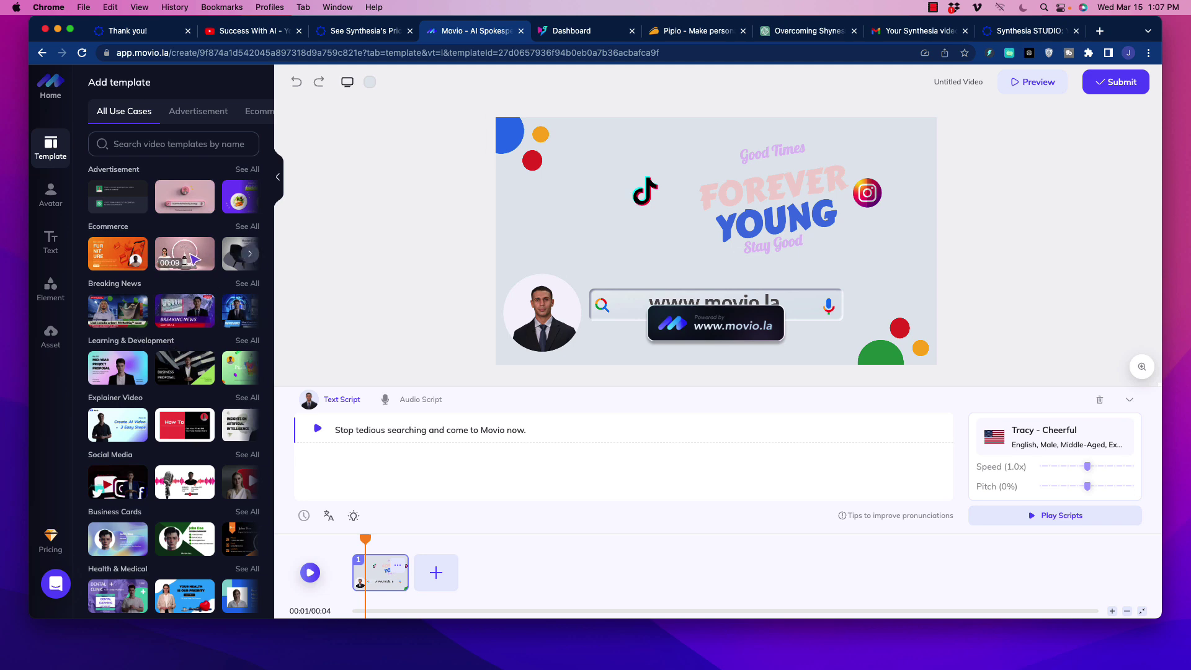
click(185, 312)
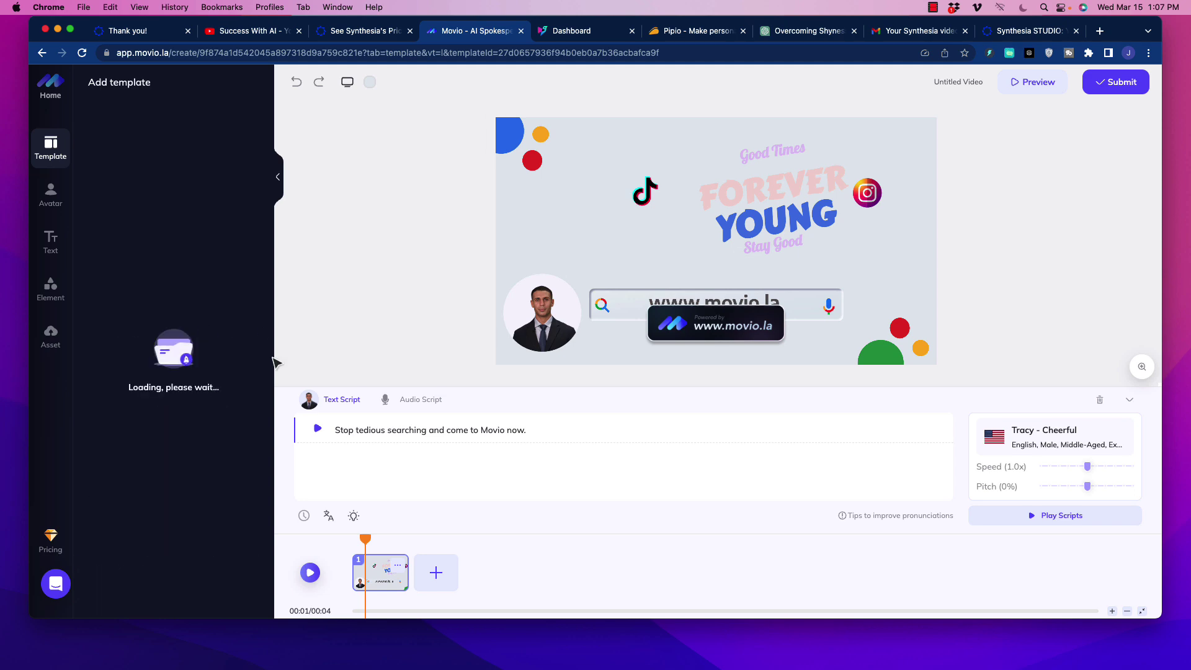
click(94, 105)
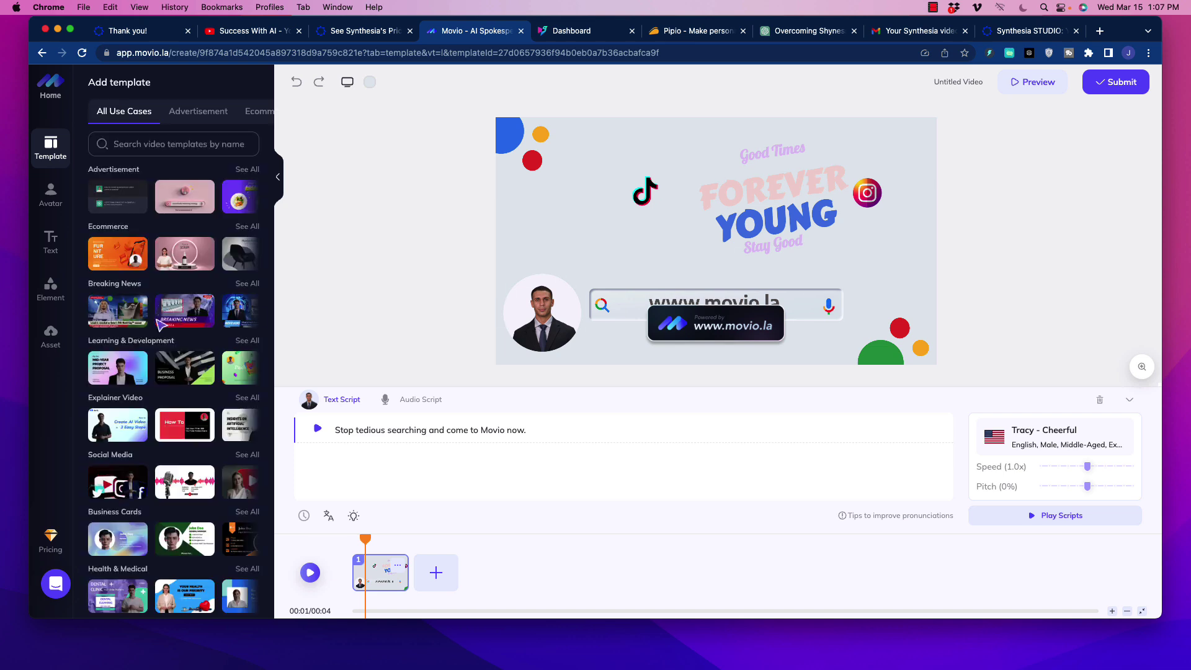
scroll(211, 422, down, 4)
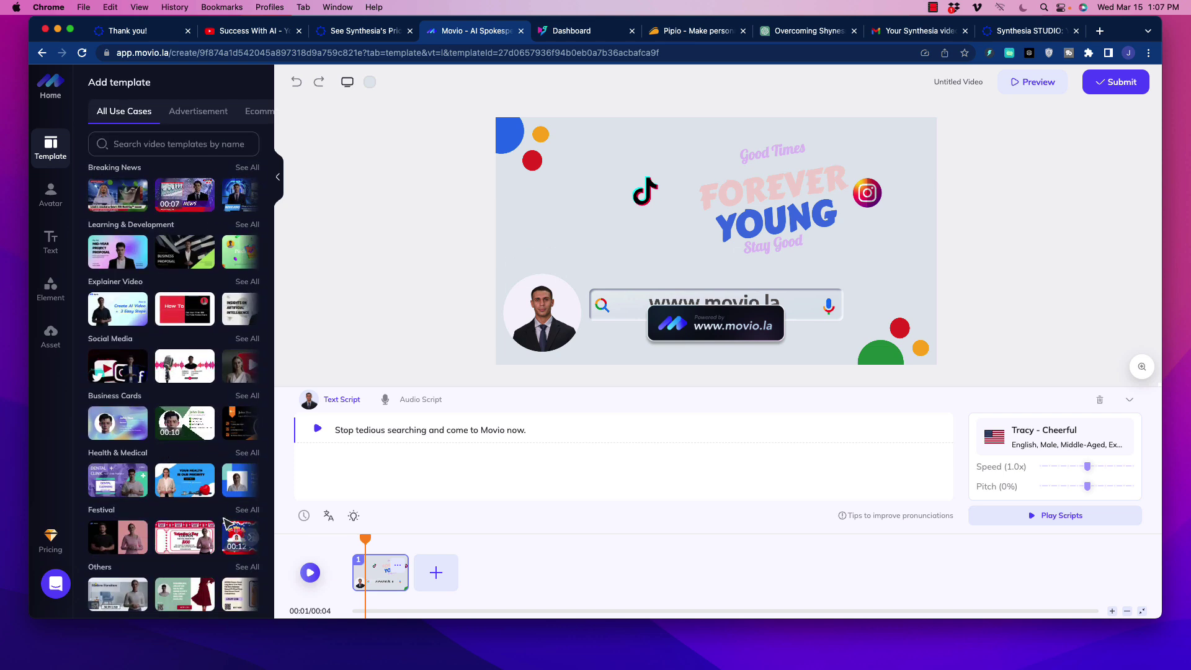
scroll(217, 462, up, 4)
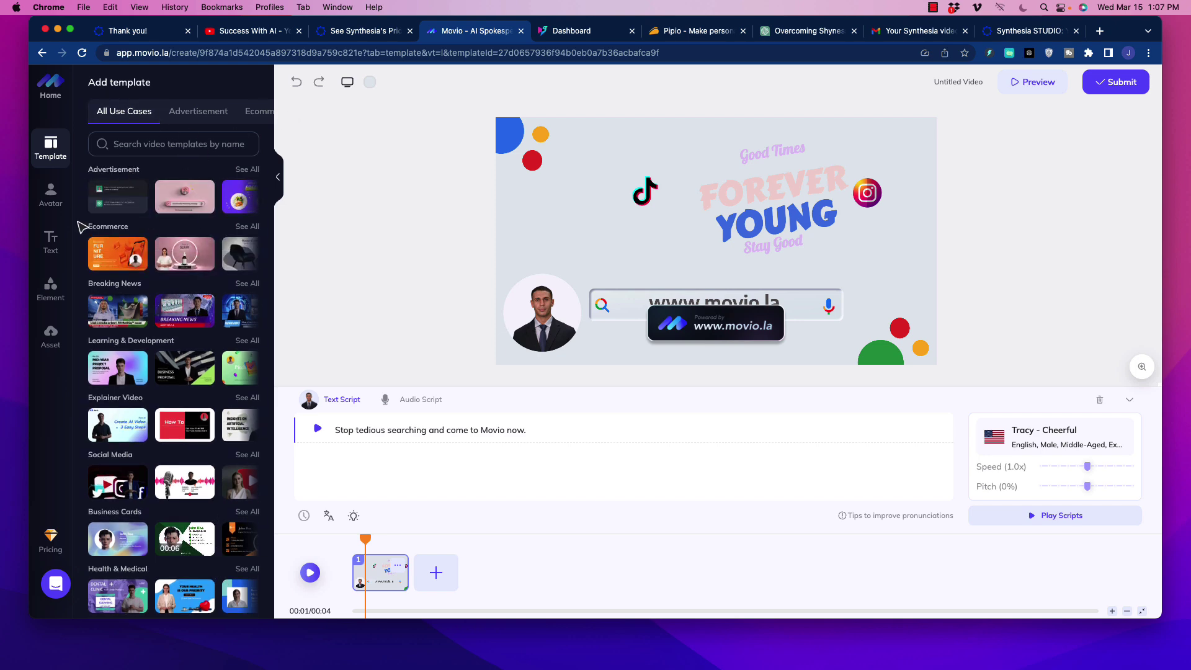
Open the avatar picker, check the upload-or-generate options, and scroll through the Avatar Pro presenters.
click(51, 194)
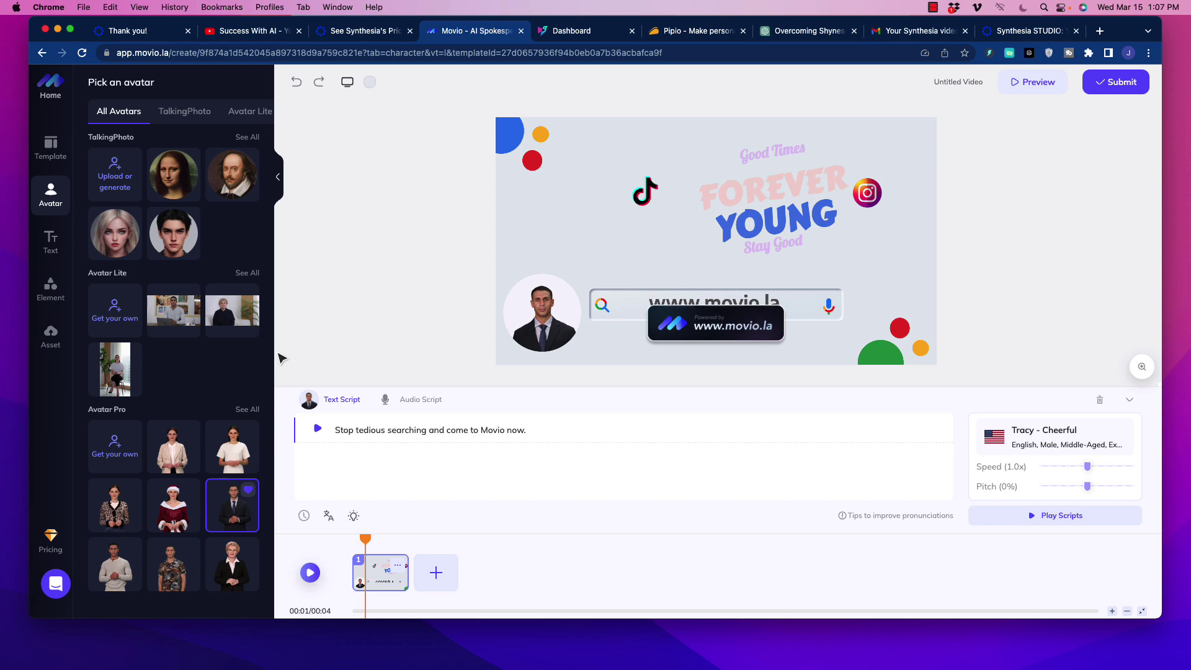
click(116, 173)
scroll(180, 472, down, 5)
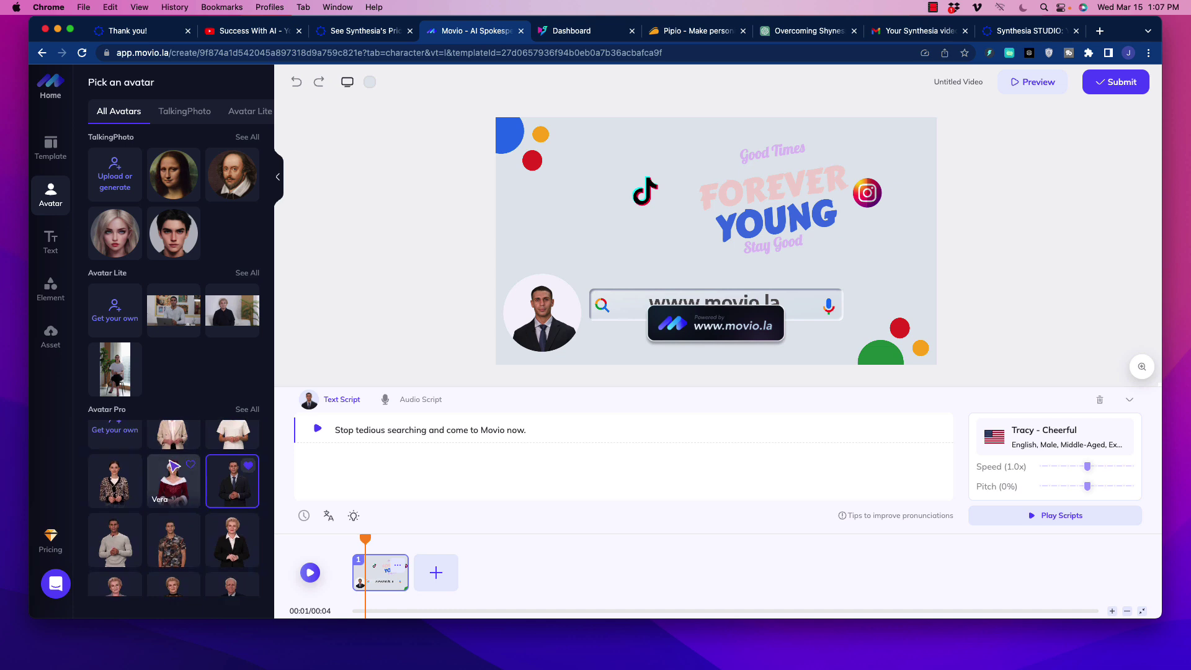
scroll(183, 474, down, 5)
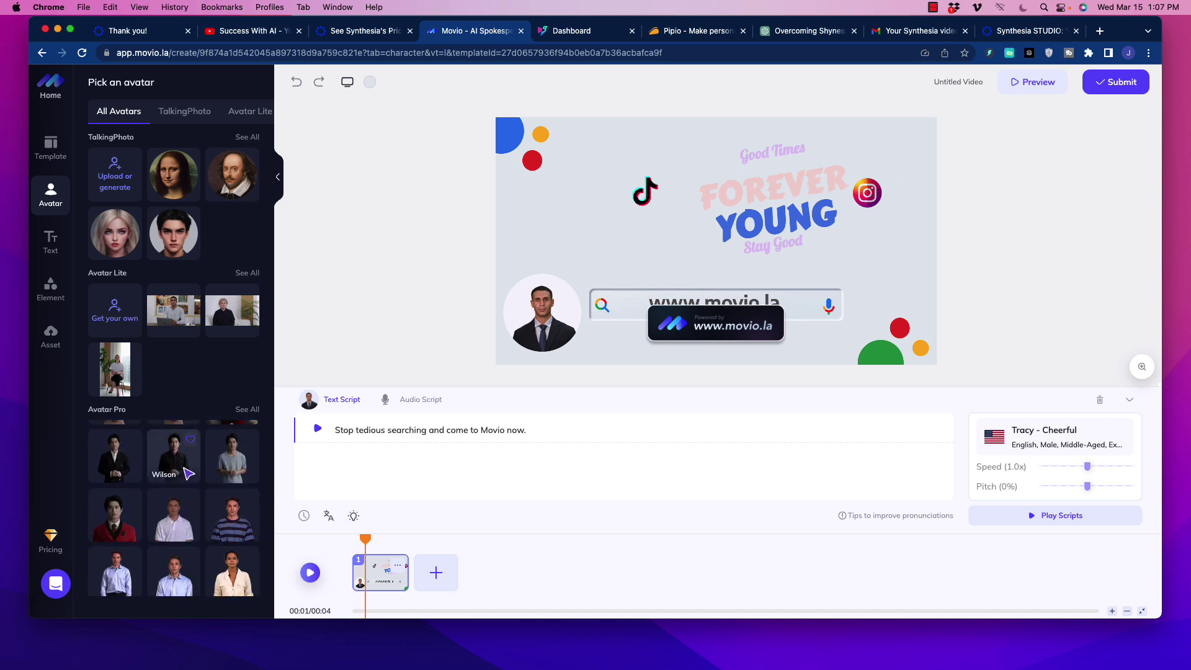
scroll(188, 477, up, 10)
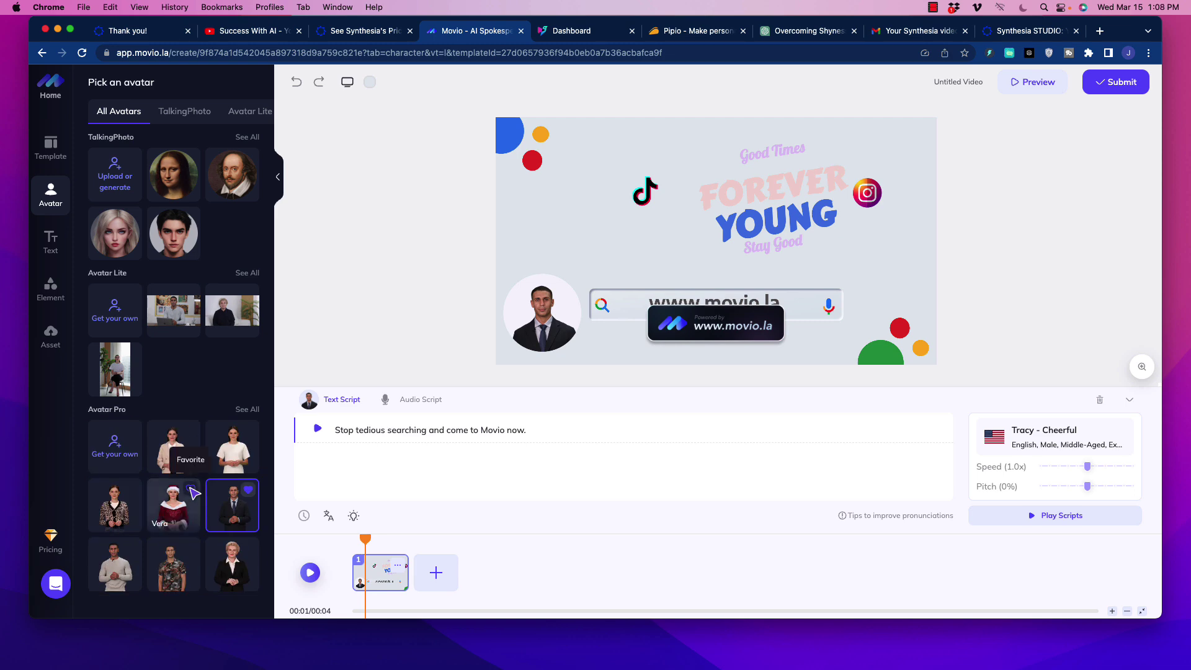
scroll(208, 458, down, 5)
scroll(205, 466, down, 3)
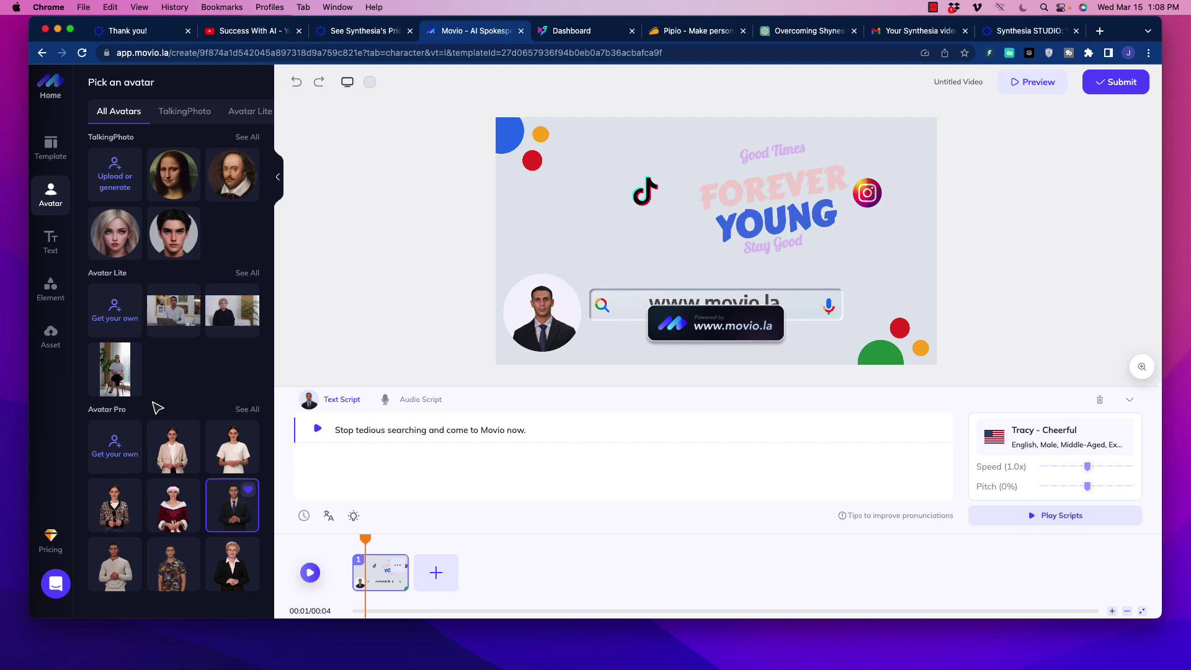
Open the Text panel, move the Instagram sticker beside the FOREVER title, and select that title.
click(52, 242)
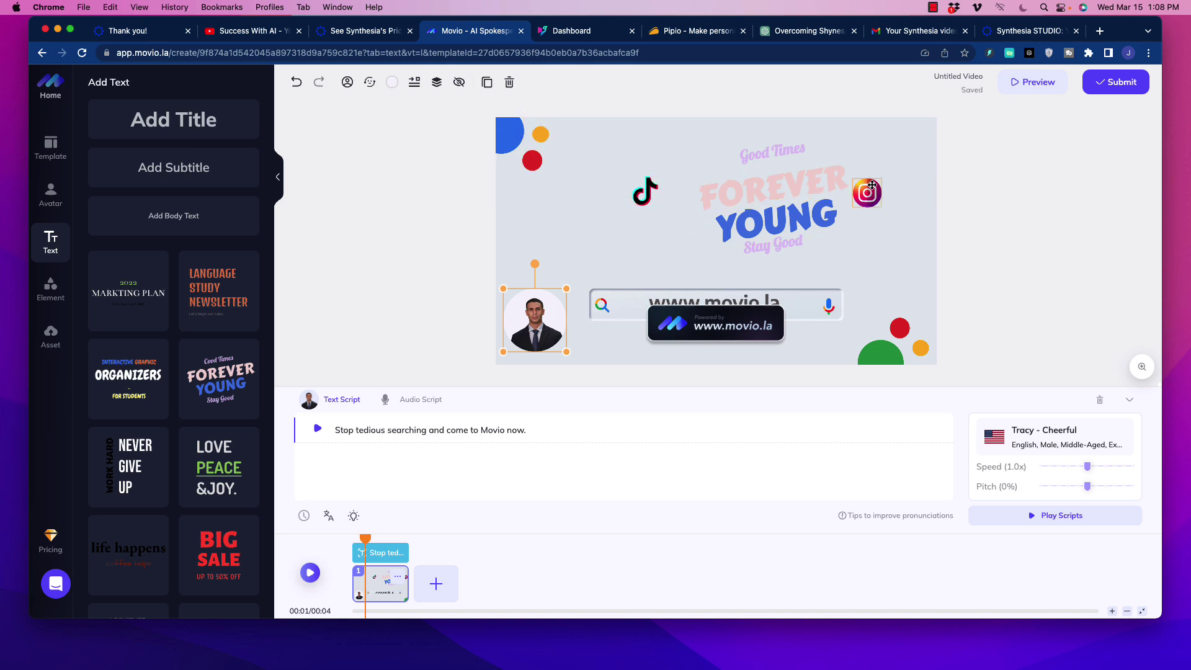
drag(854, 193, 869, 162)
click(774, 195)
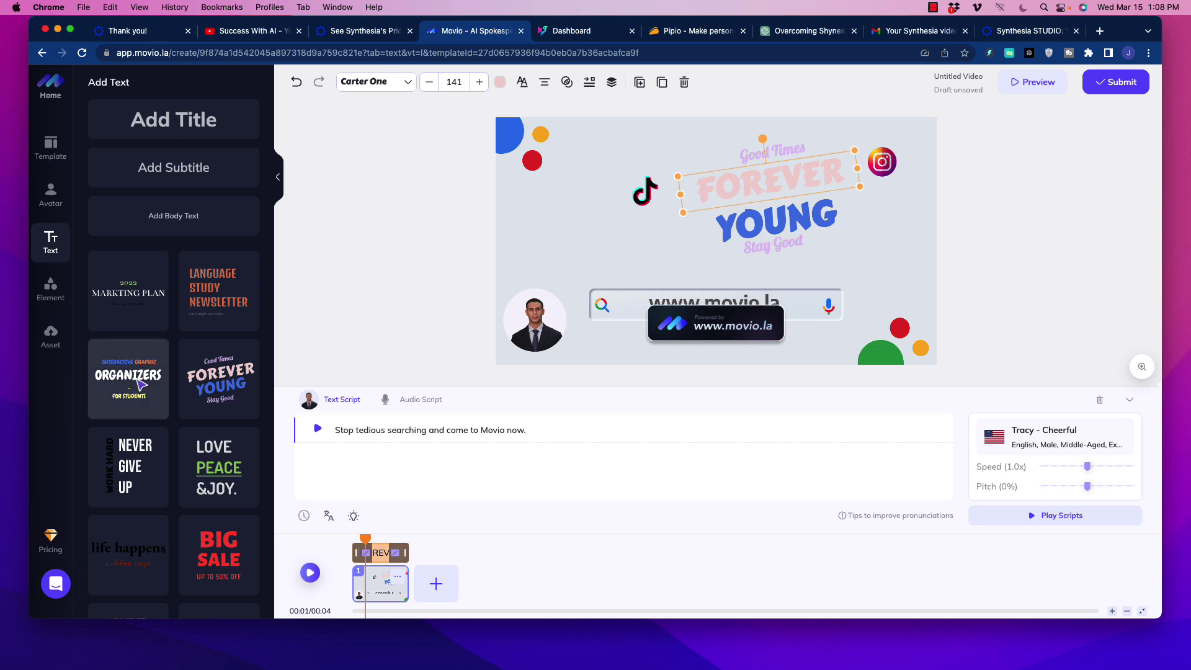
scroll(143, 365, down, 2)
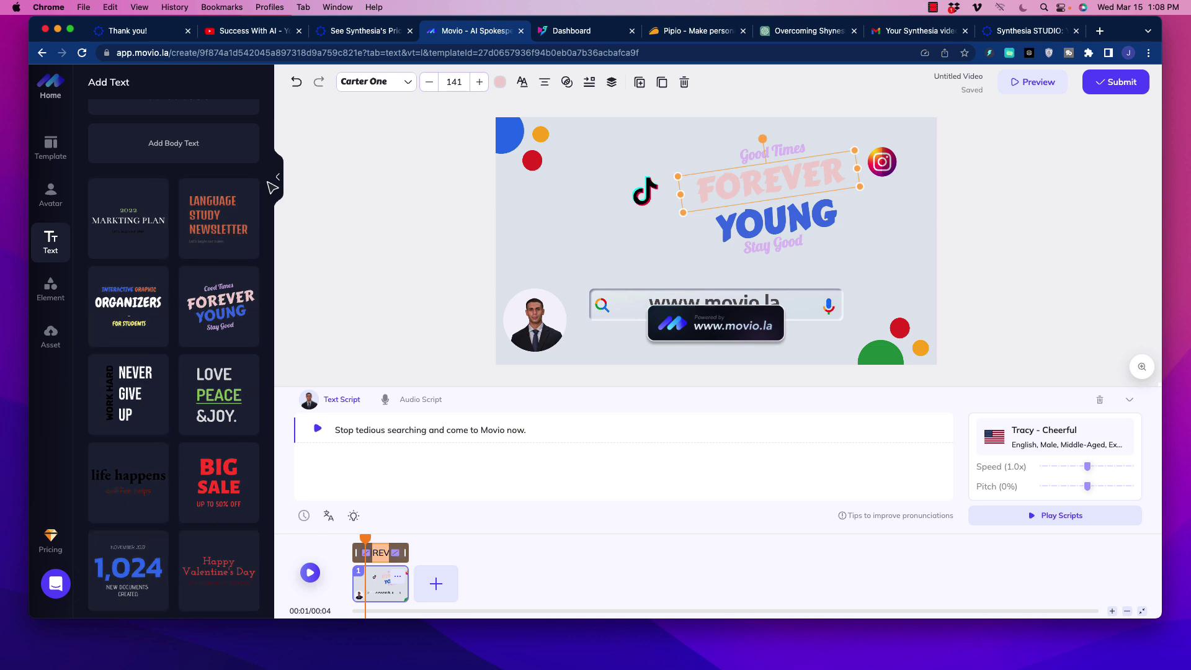
Open Movio's Element panel and browse its frames, stickers, icons, images, videos and shapes.
click(65, 292)
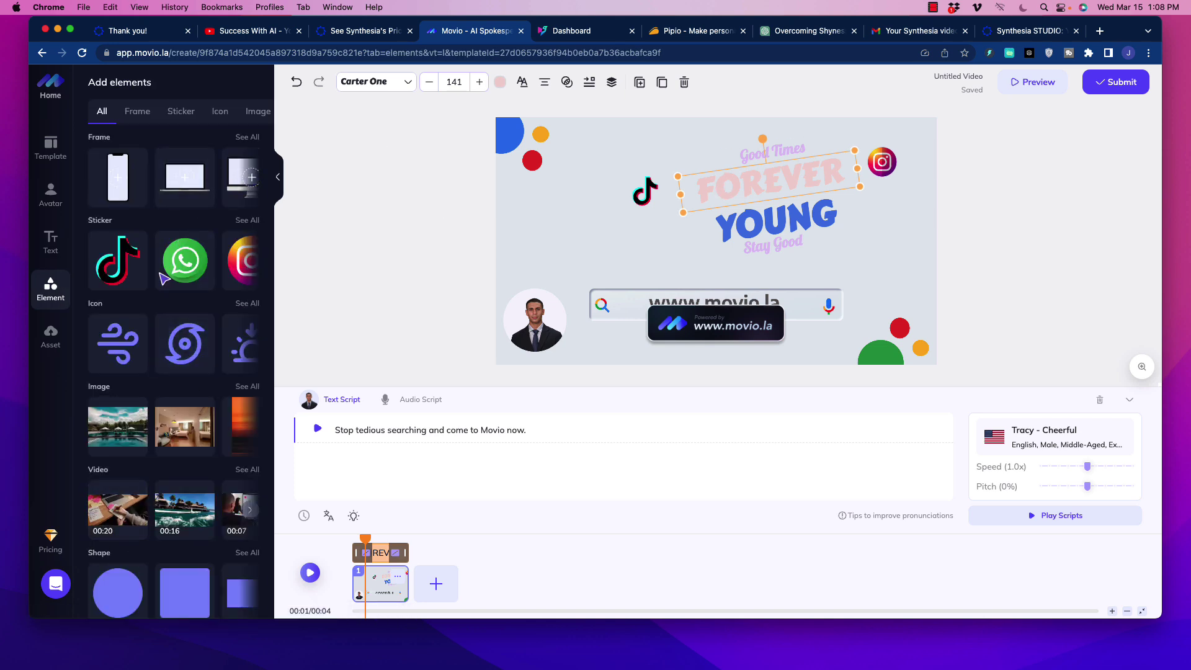
scroll(167, 304, down, 15)
scroll(168, 304, up, 20)
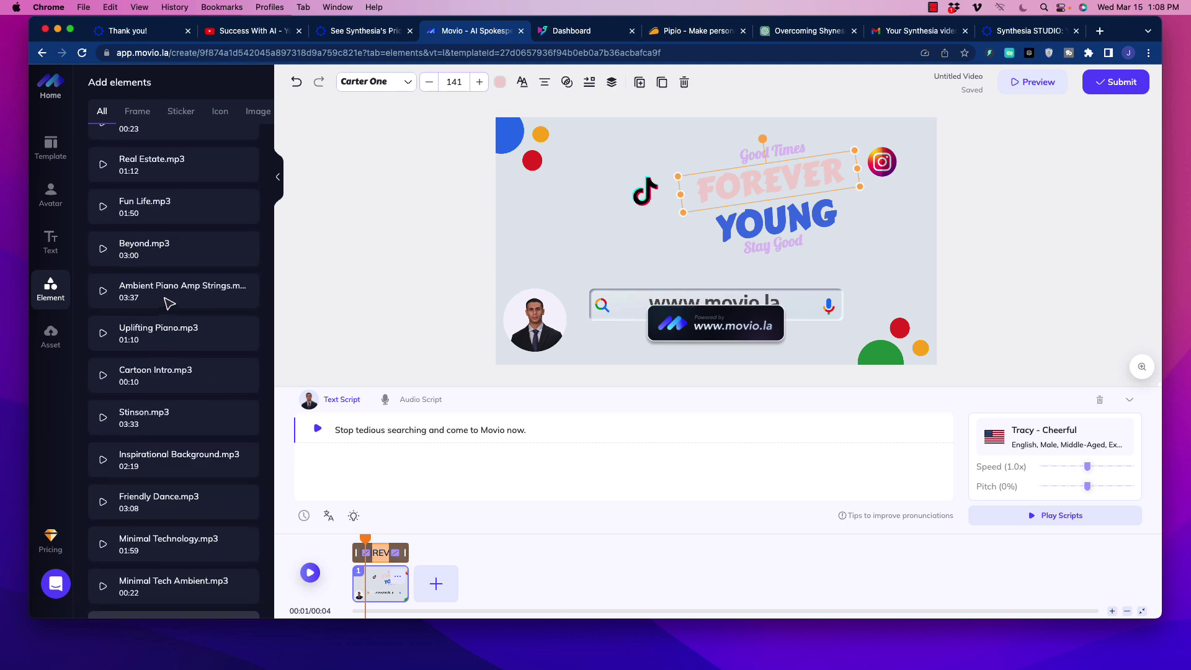
scroll(168, 308, down, 6)
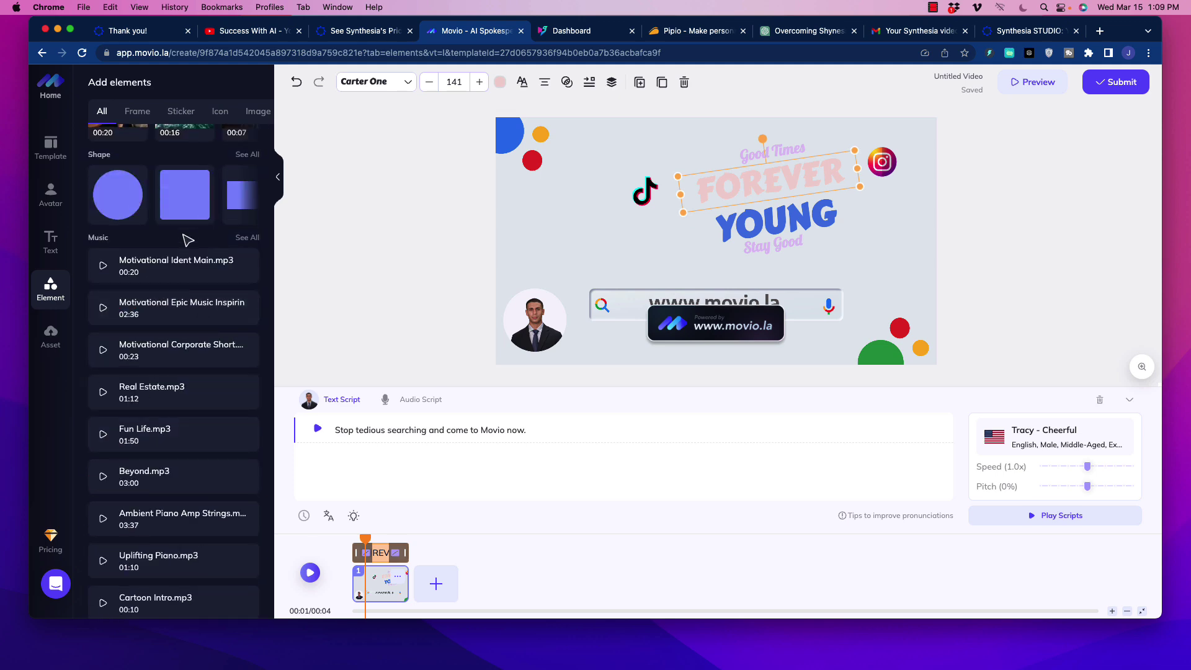
scroll(186, 298, up, 6)
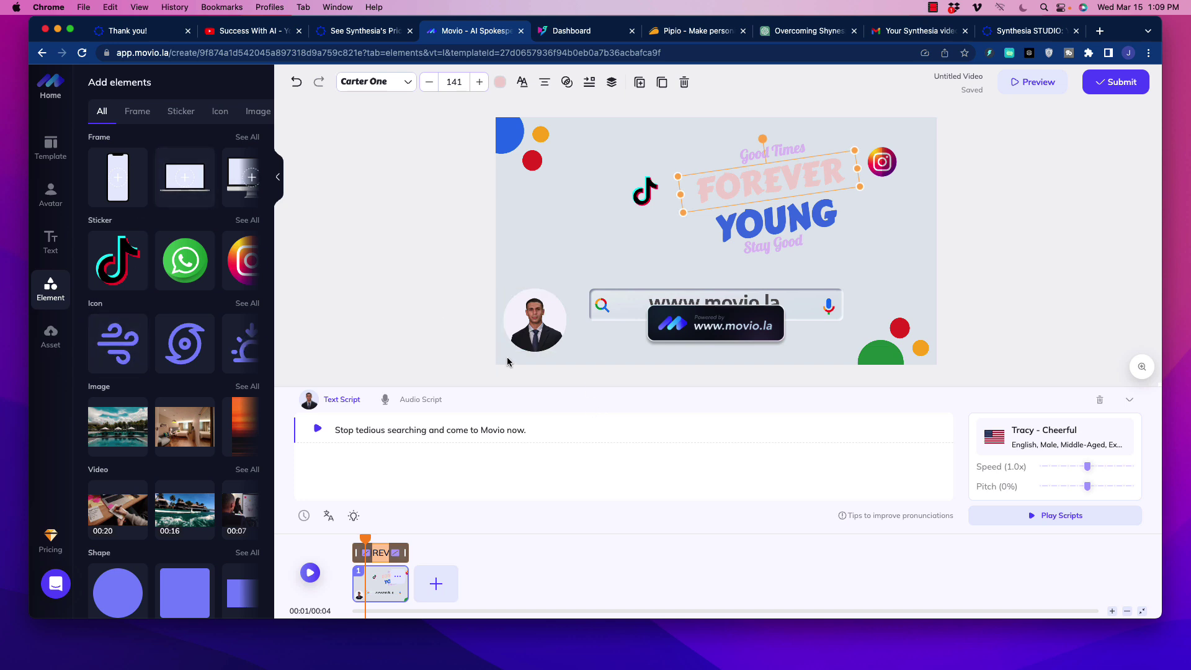
Enlarge the avatar across the canvas and switch it to a half-body framing.
click(534, 325)
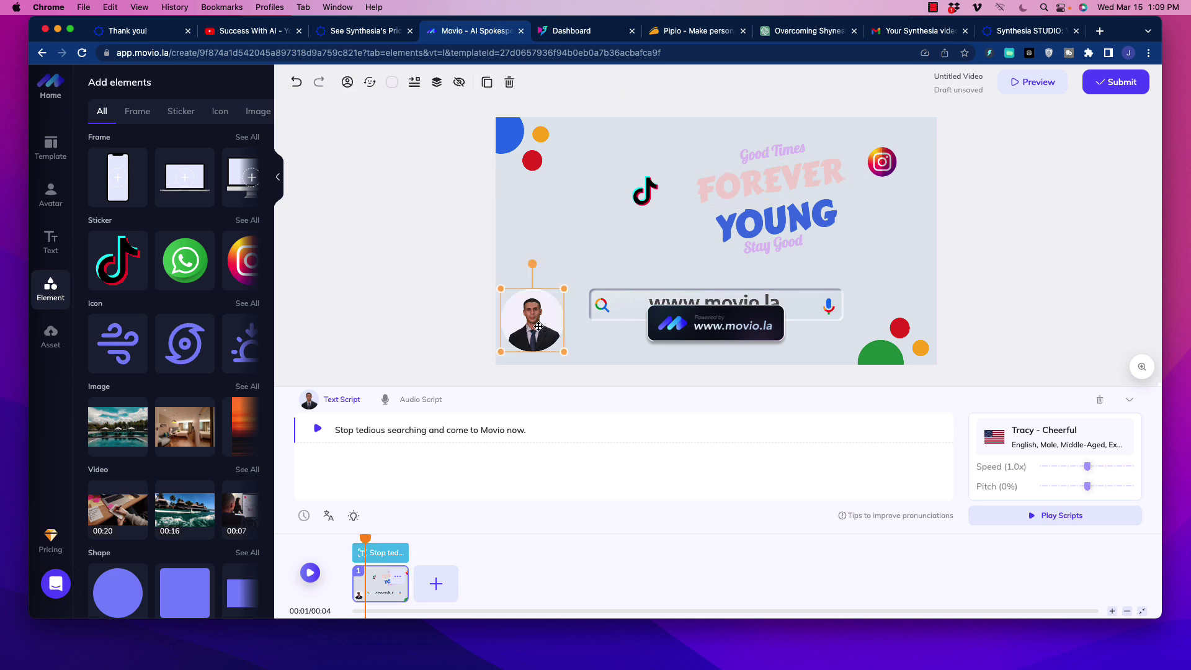
drag(562, 290, 786, 202)
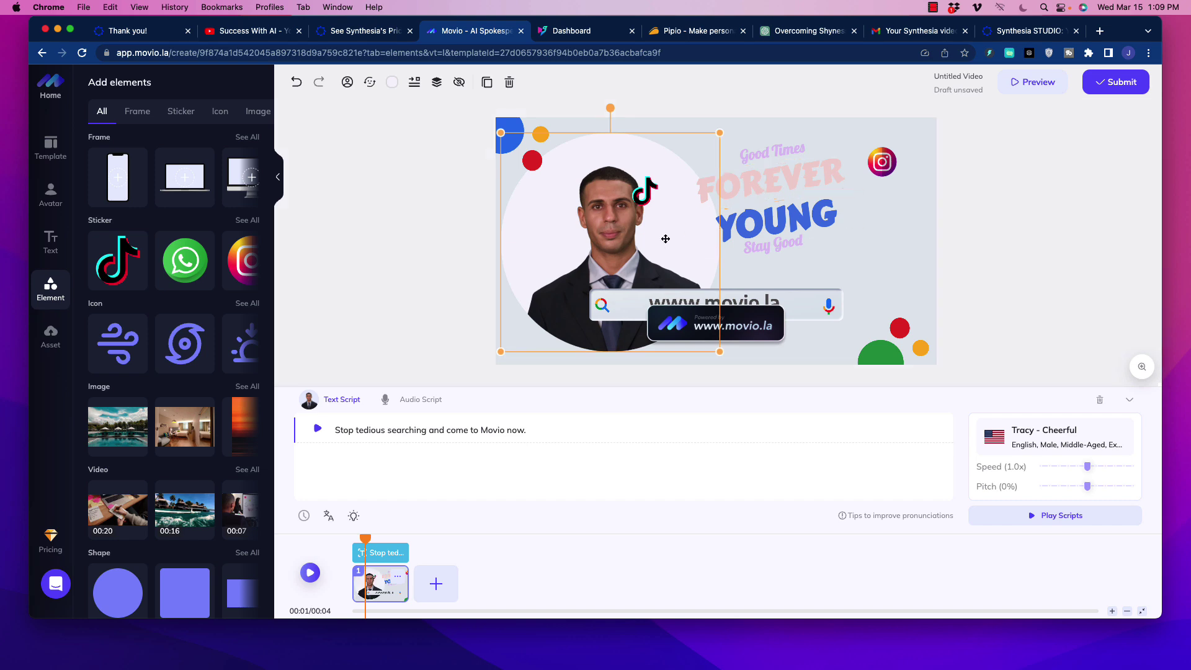
drag(664, 240, 615, 239)
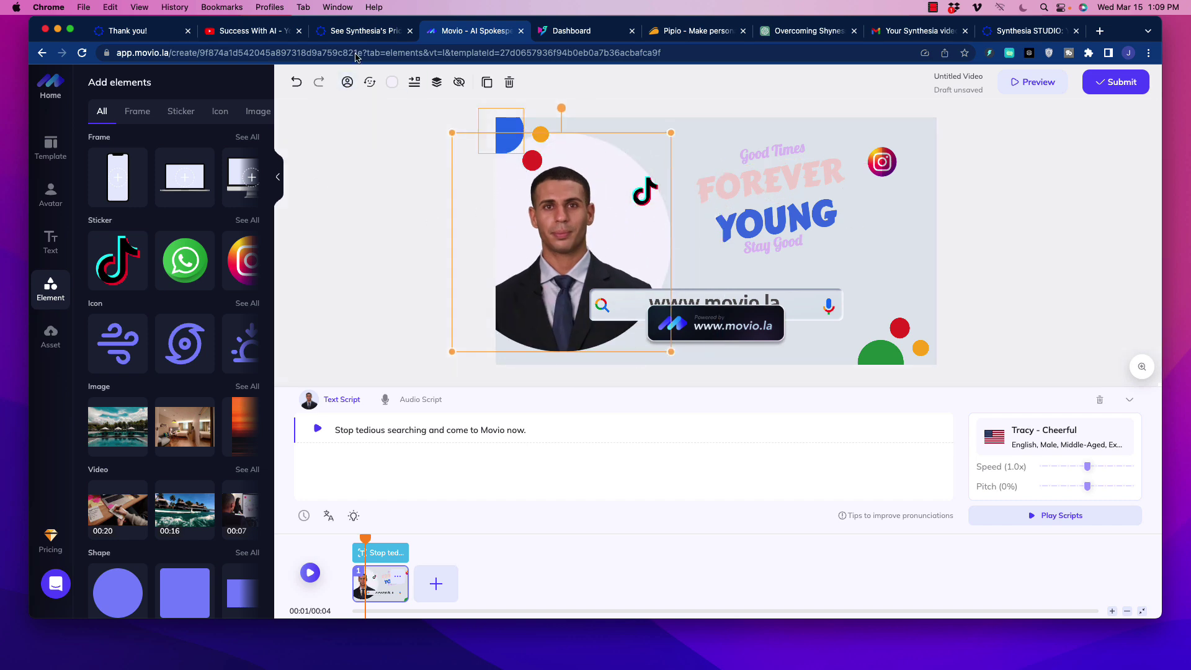
click(347, 82)
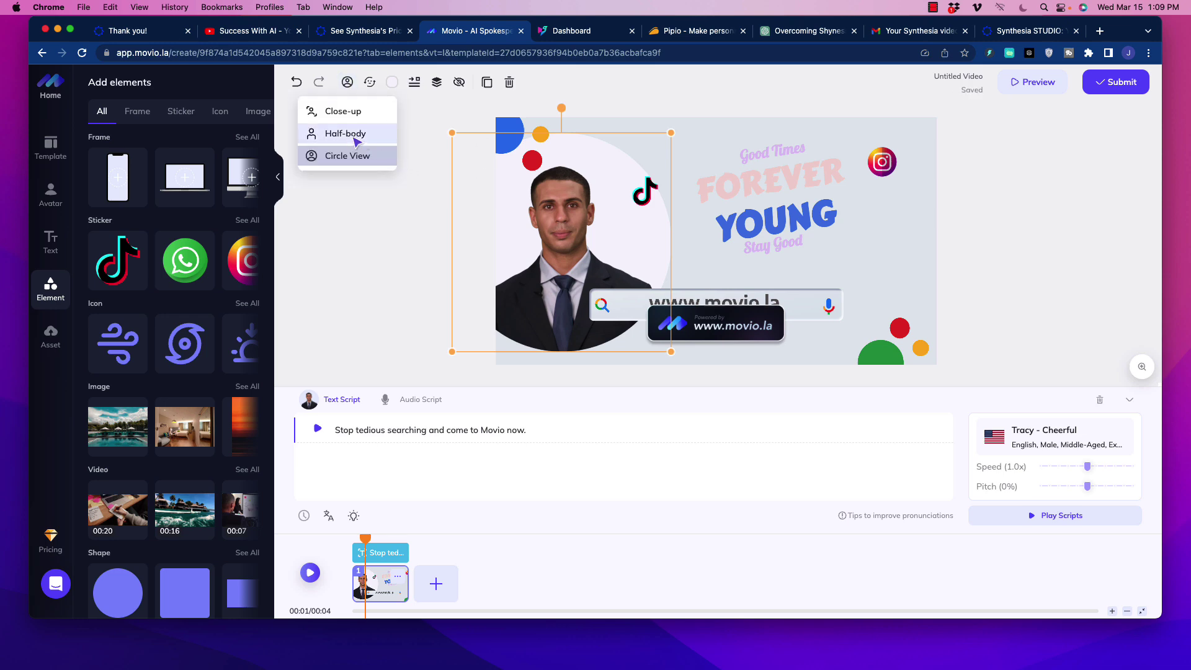
click(323, 134)
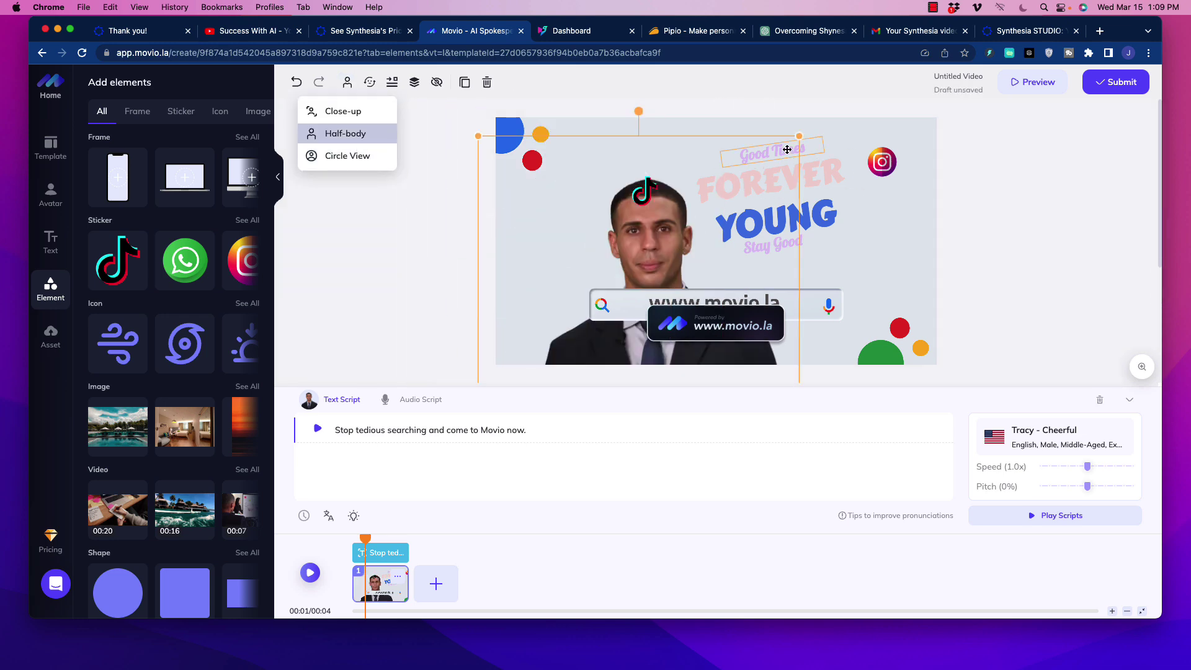
click(661, 199)
drag(662, 200, 573, 165)
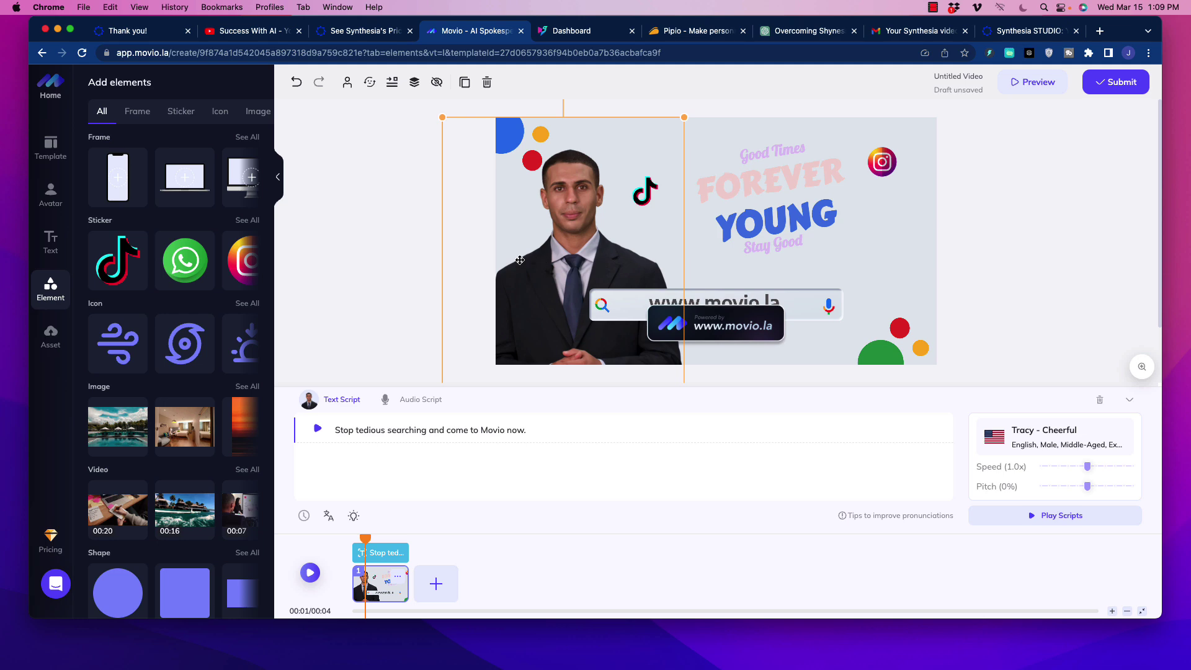
Try a close-up framing, then return to a small circle view at the lower left.
click(349, 84)
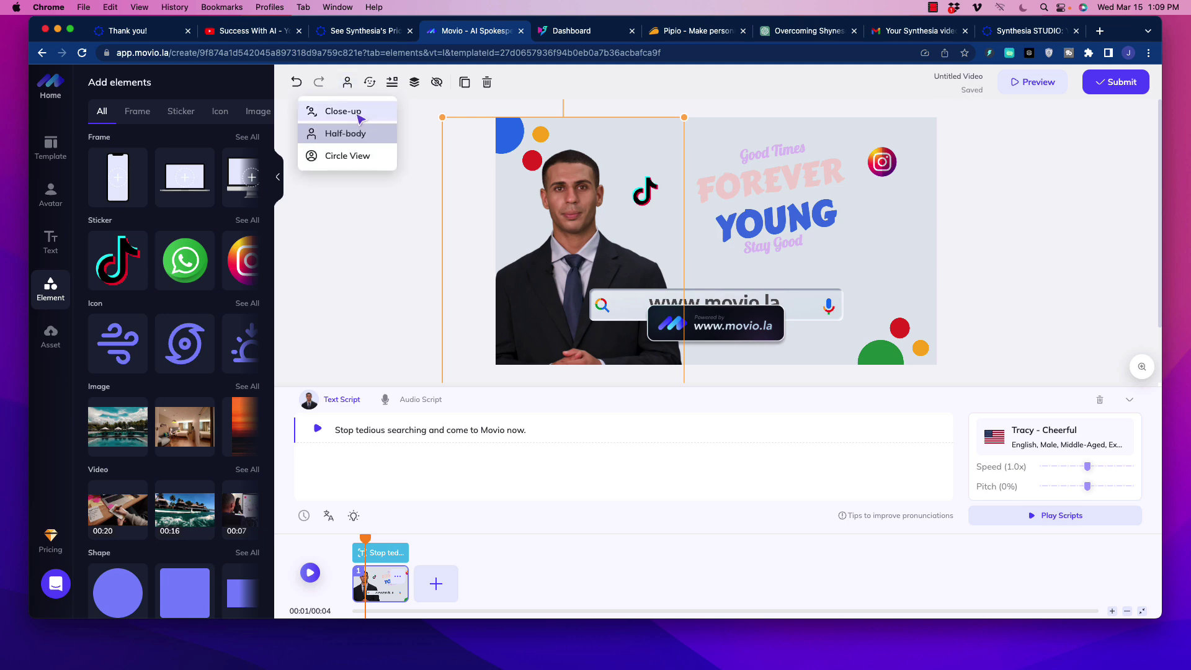
click(358, 113)
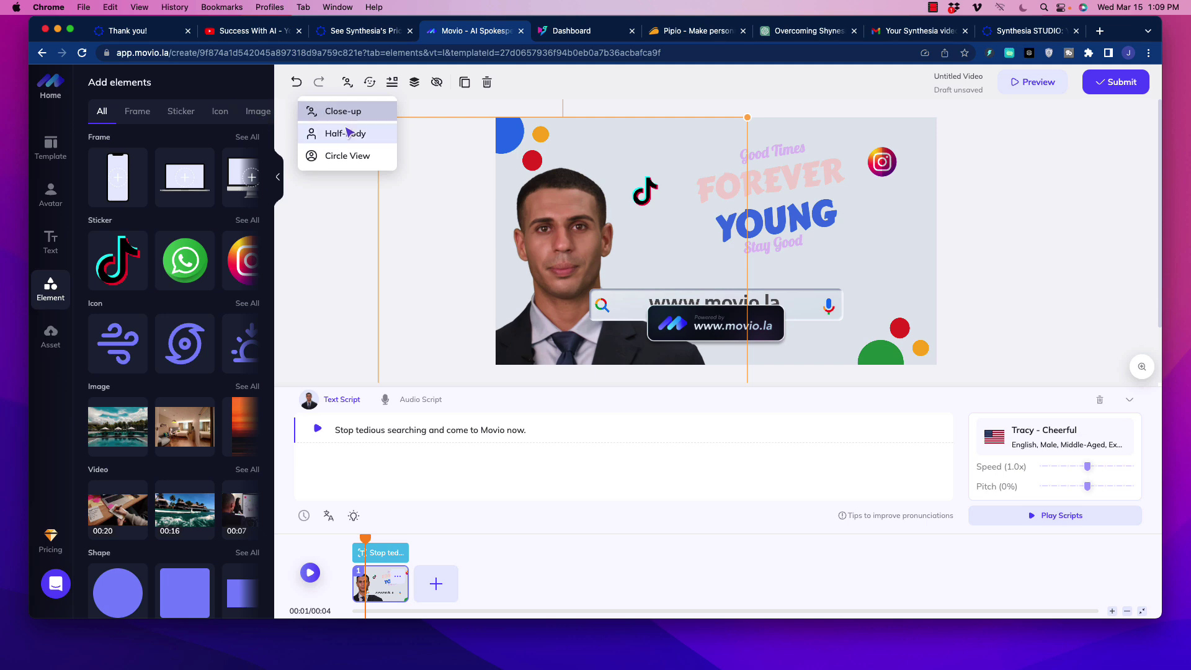
click(348, 158)
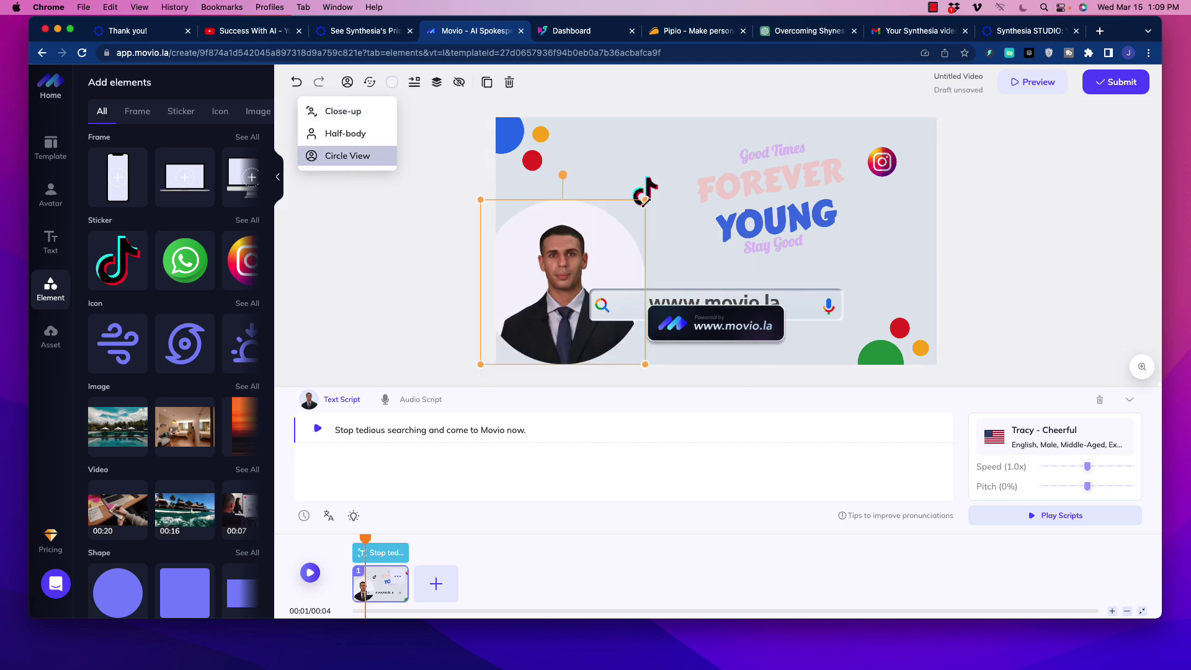
drag(645, 199, 577, 268)
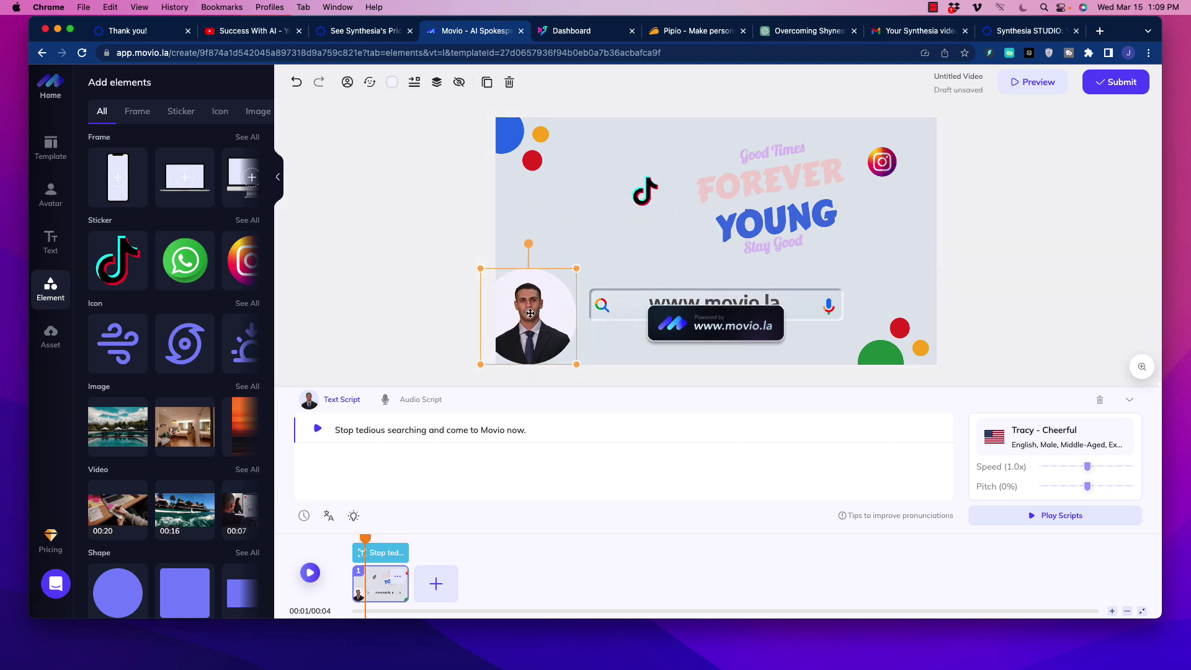
drag(530, 313, 550, 309)
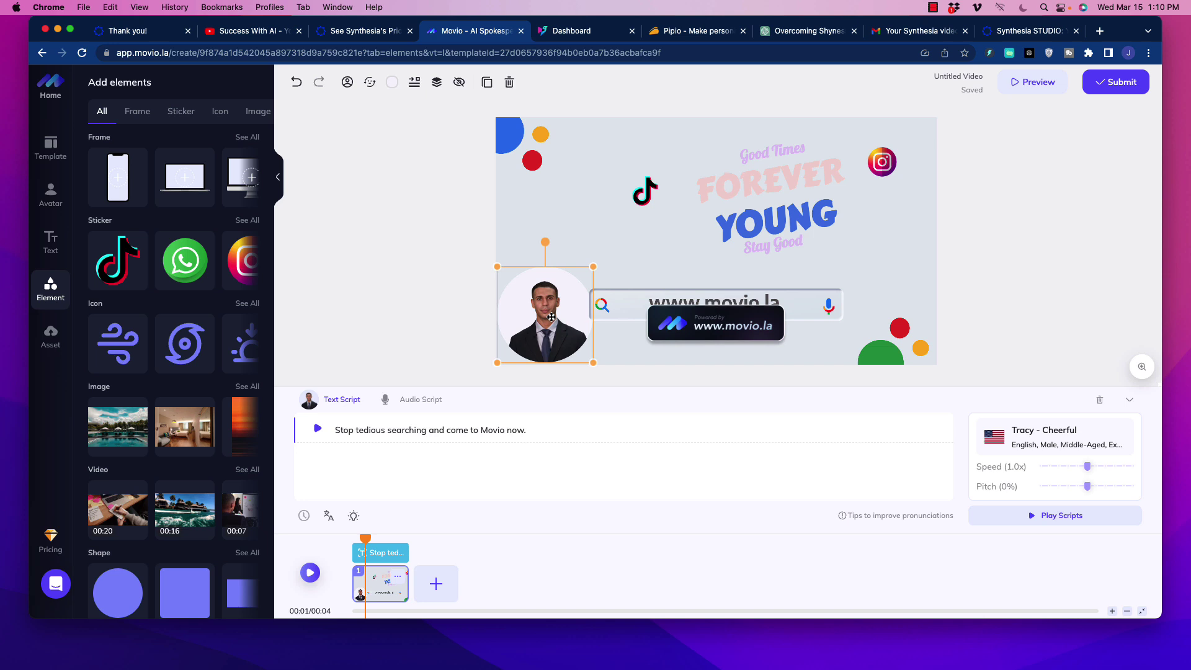
drag(552, 317, 514, 328)
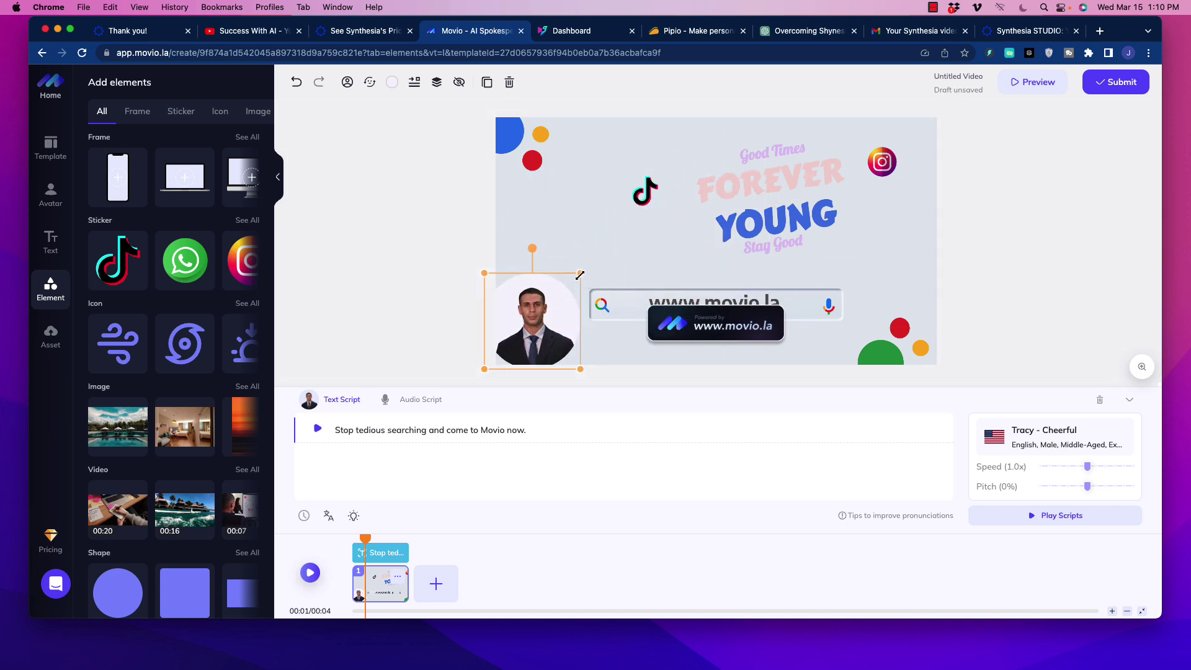
drag(580, 274, 542, 322)
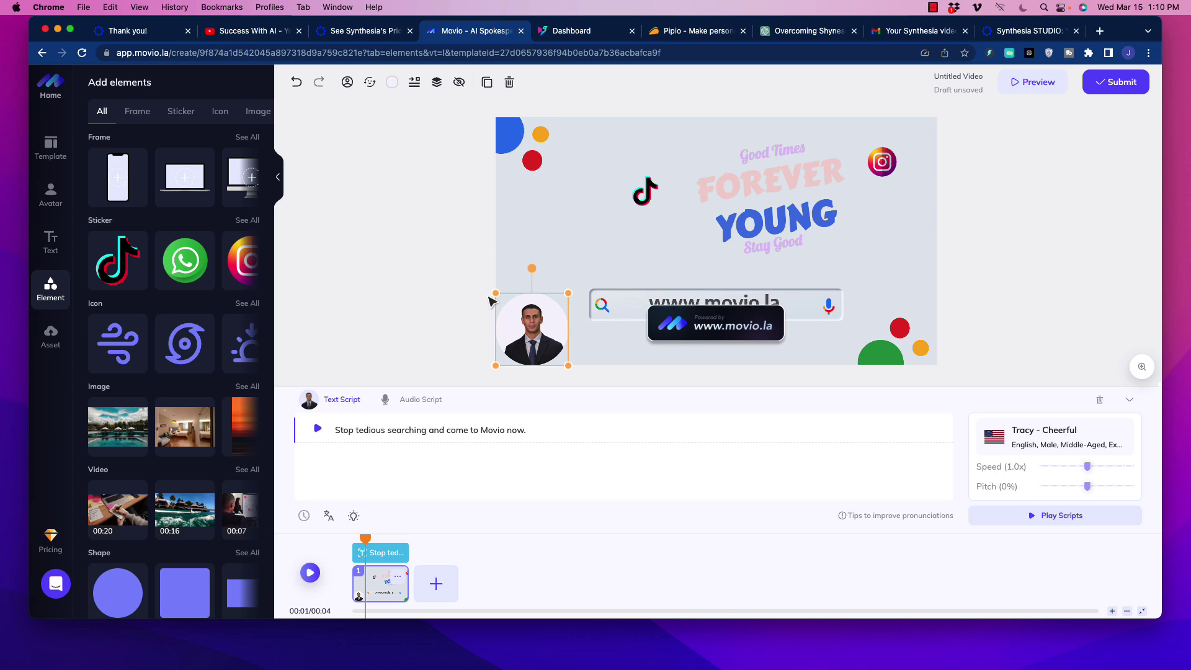
click(1037, 446)
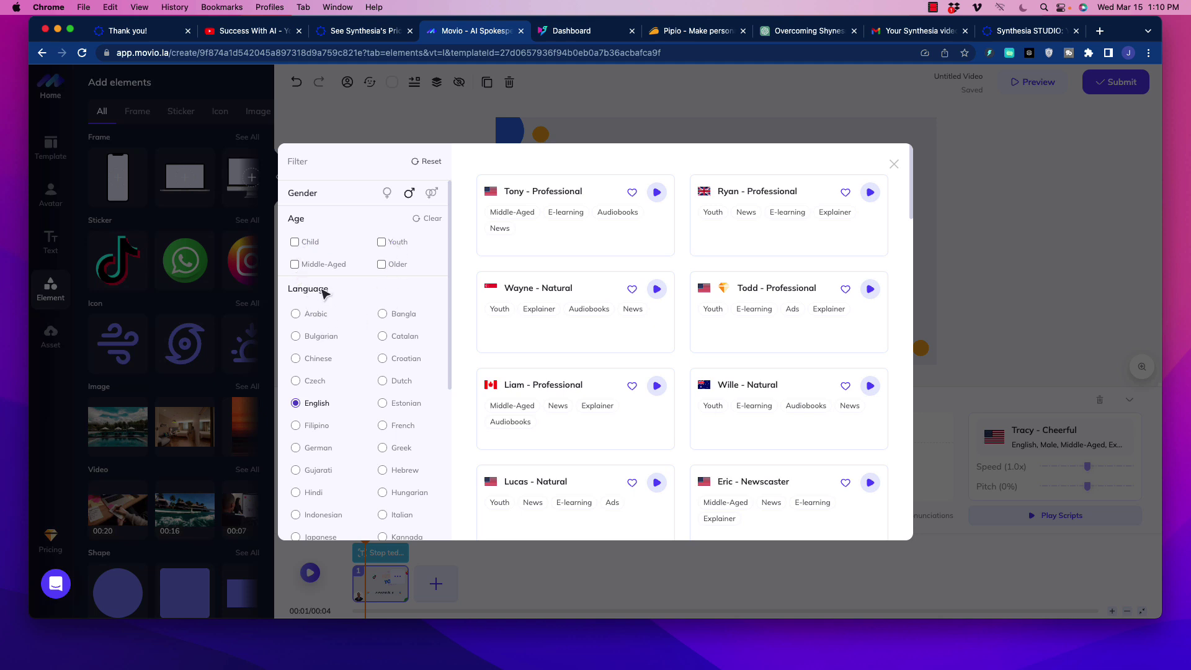
scroll(374, 383, down, 5)
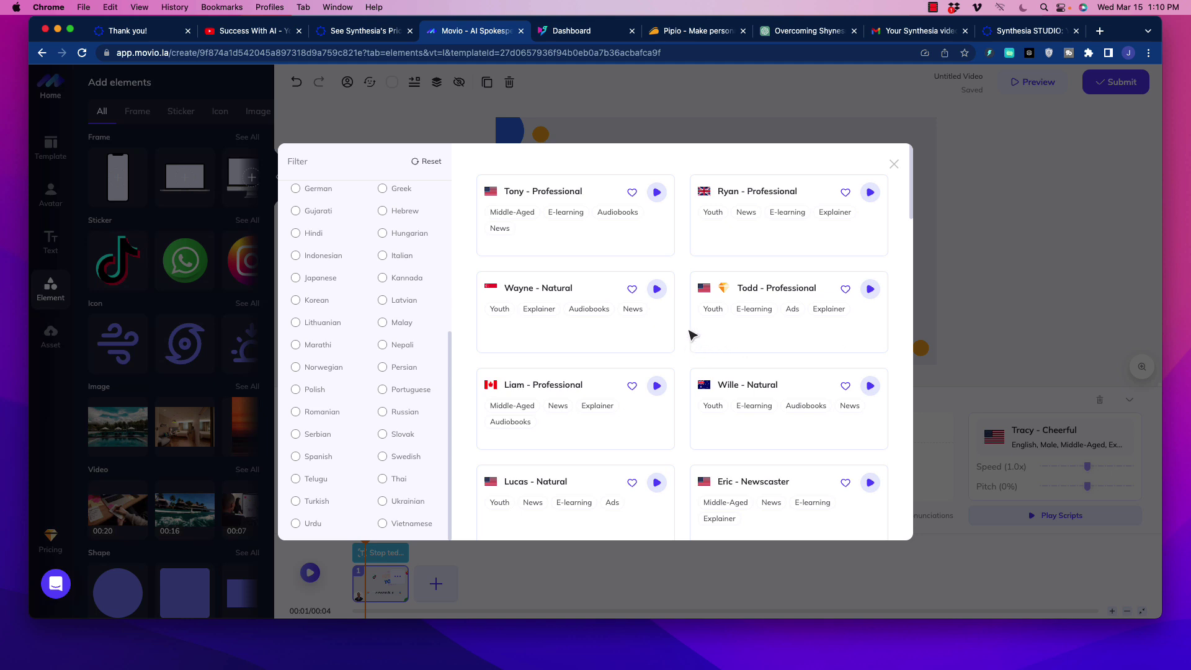
mouse_move(707, 344)
click(894, 163)
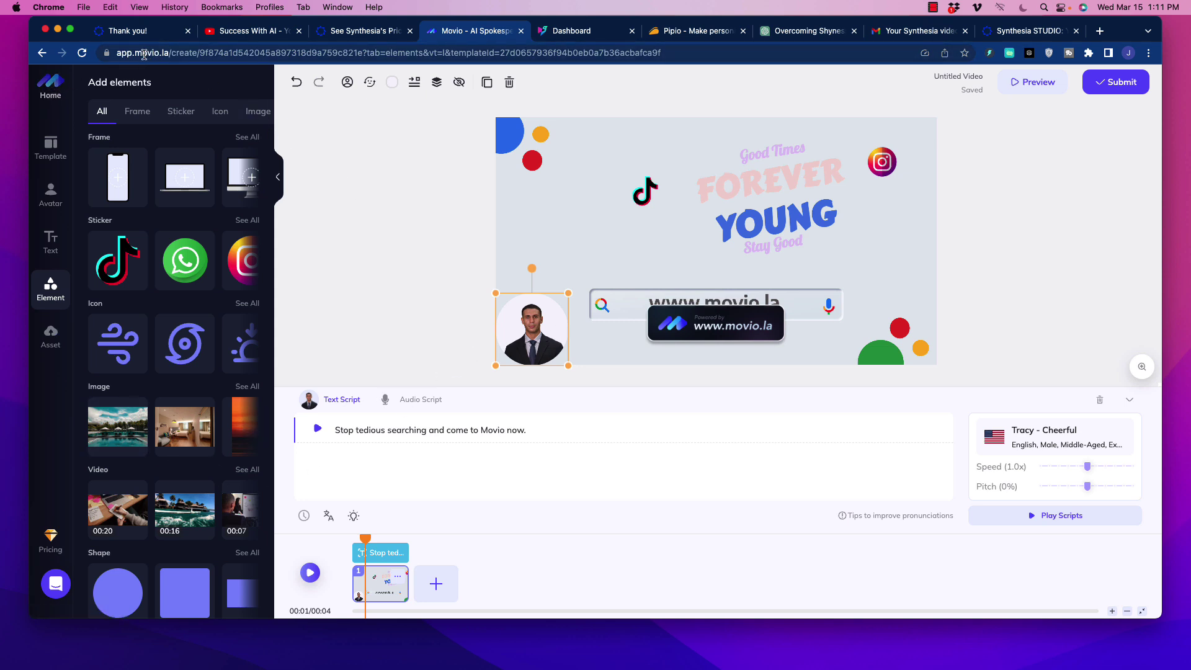
Go to Video drafts and open Movio's pricing plans from the 0.35 Credit badge.
click(50, 86)
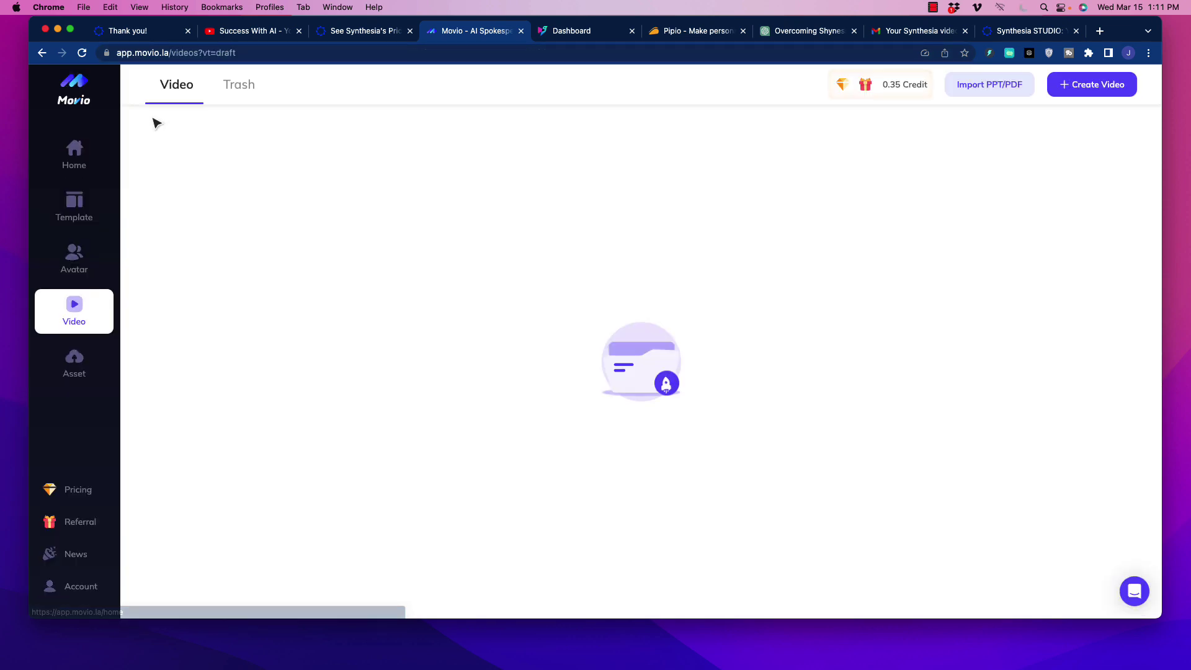
click(895, 88)
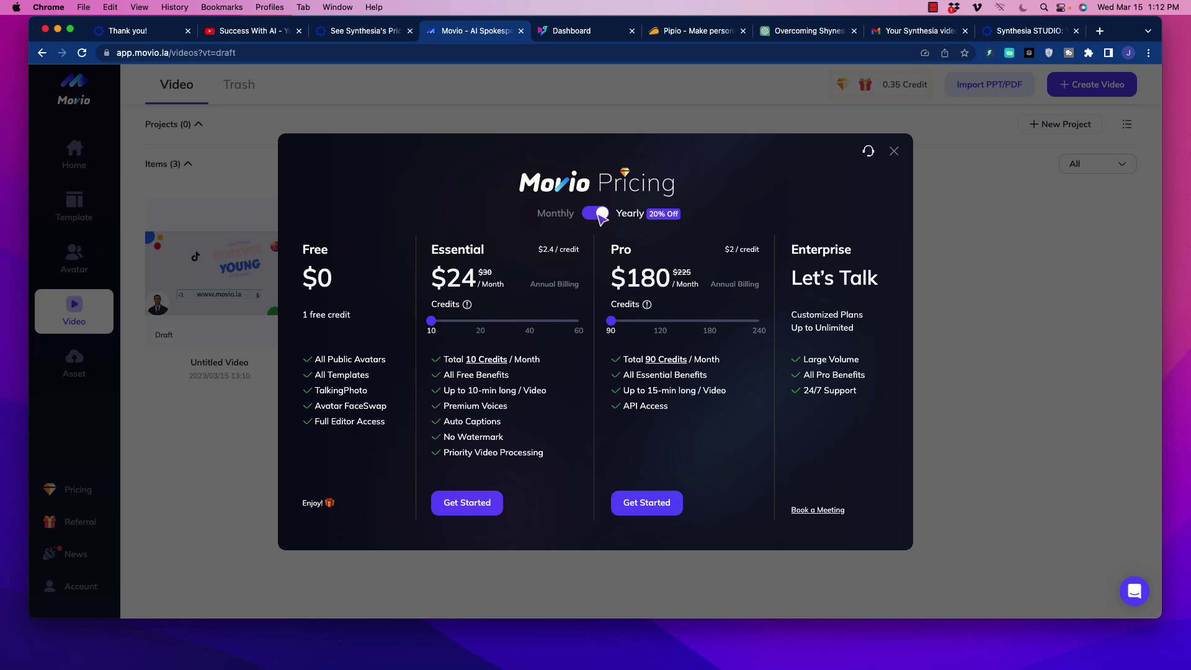
Compare Essential's $30 monthly price, then switch back to yearly billing showing Pro at $180/month.
click(602, 215)
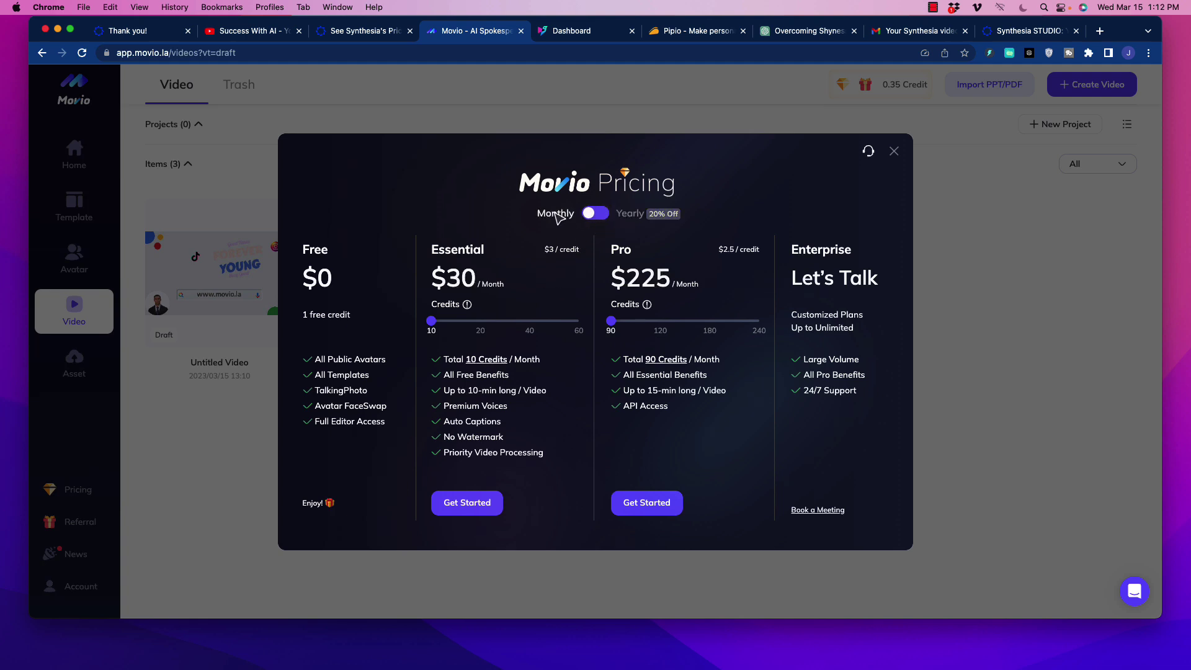
drag(436, 286, 499, 289)
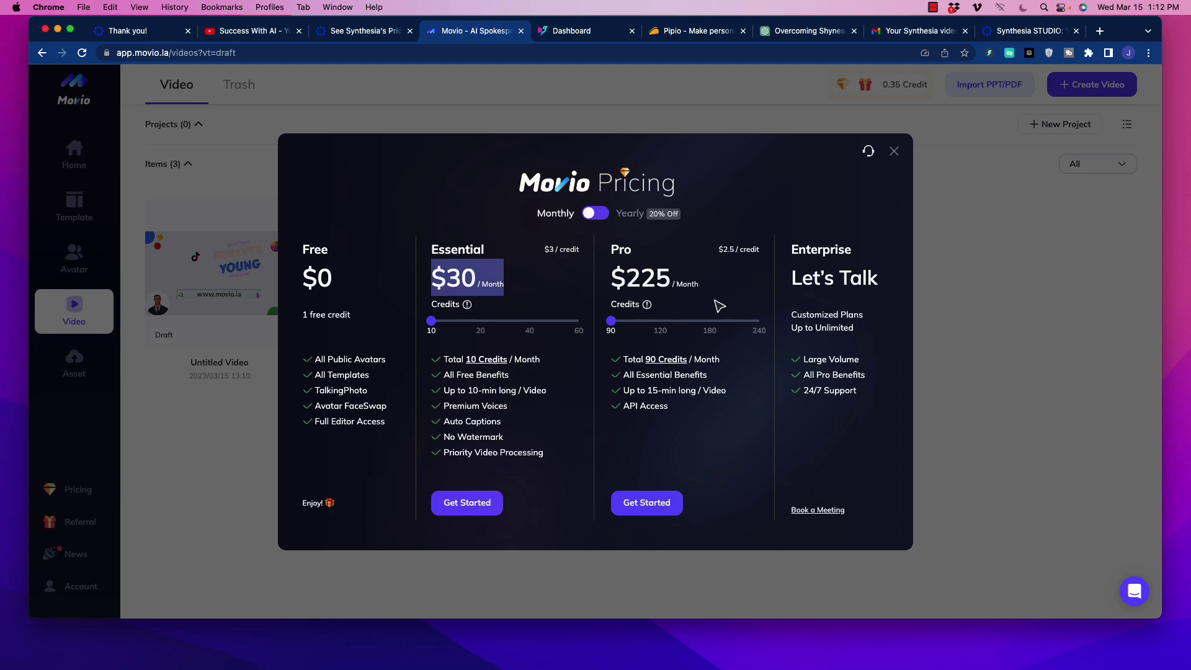
click(615, 217)
click(606, 215)
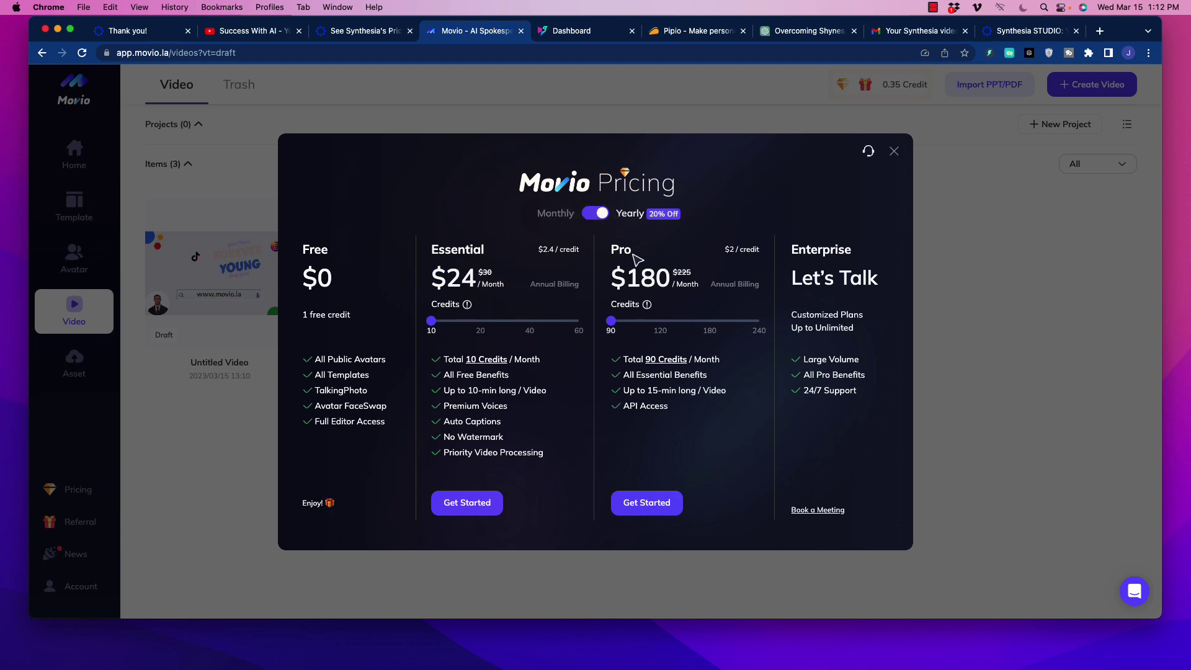
drag(614, 281, 735, 267)
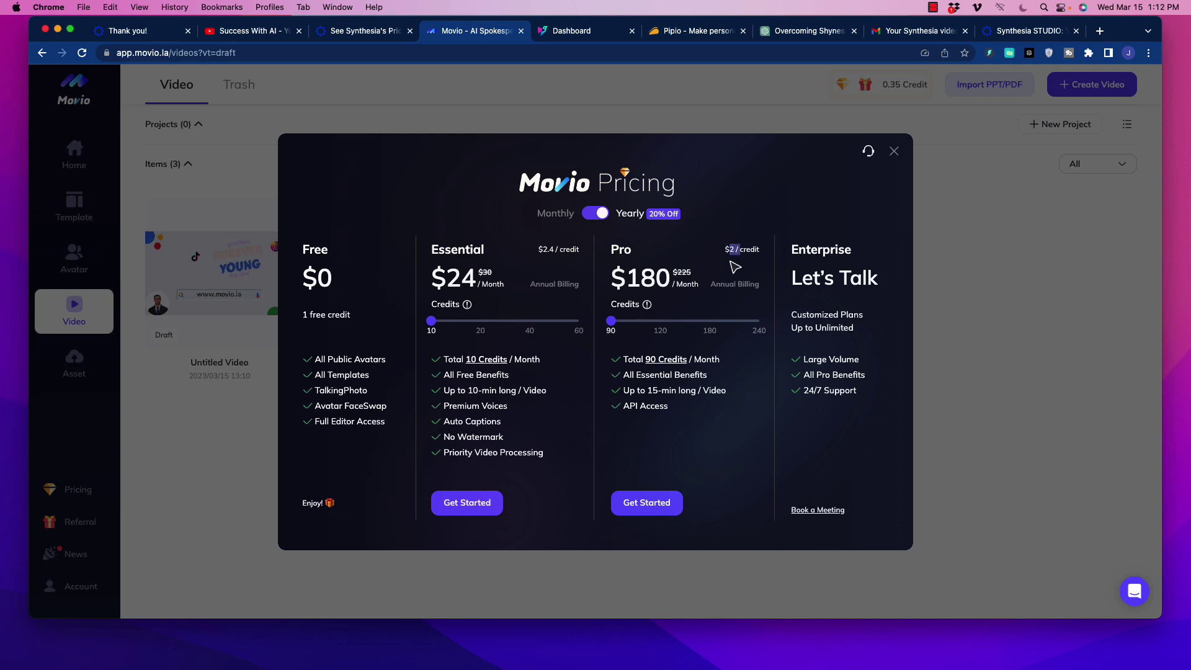
From the Pipio dashboard, edit the first project, the 46-second Untitled Project.
click(579, 34)
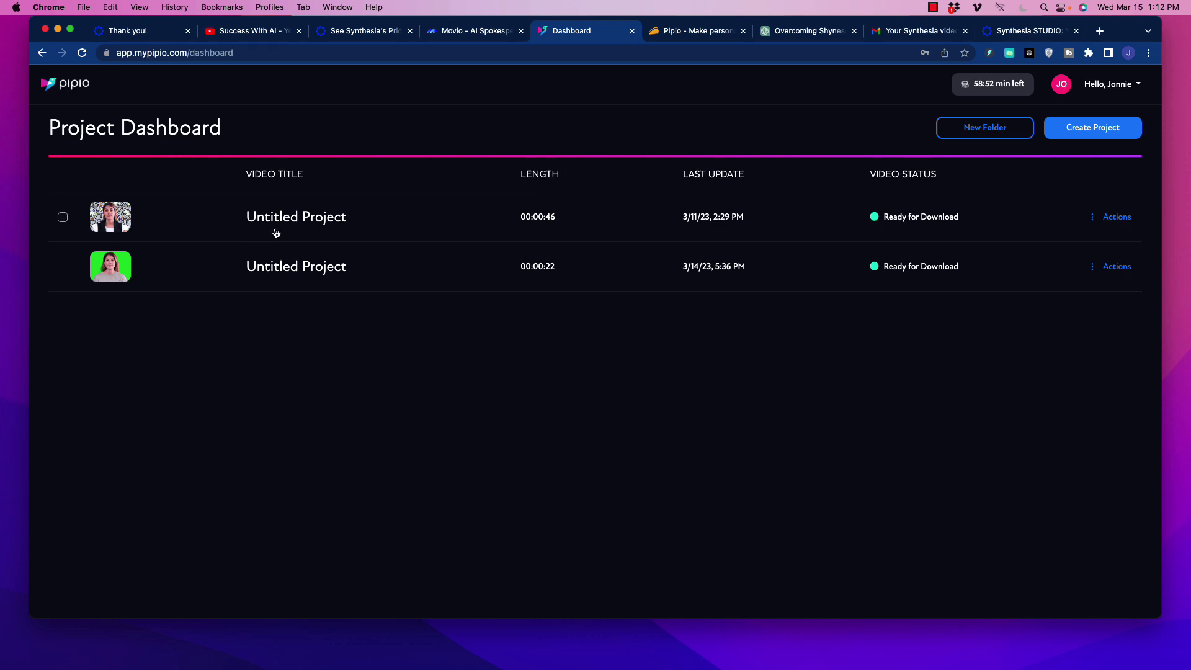
click(1095, 271)
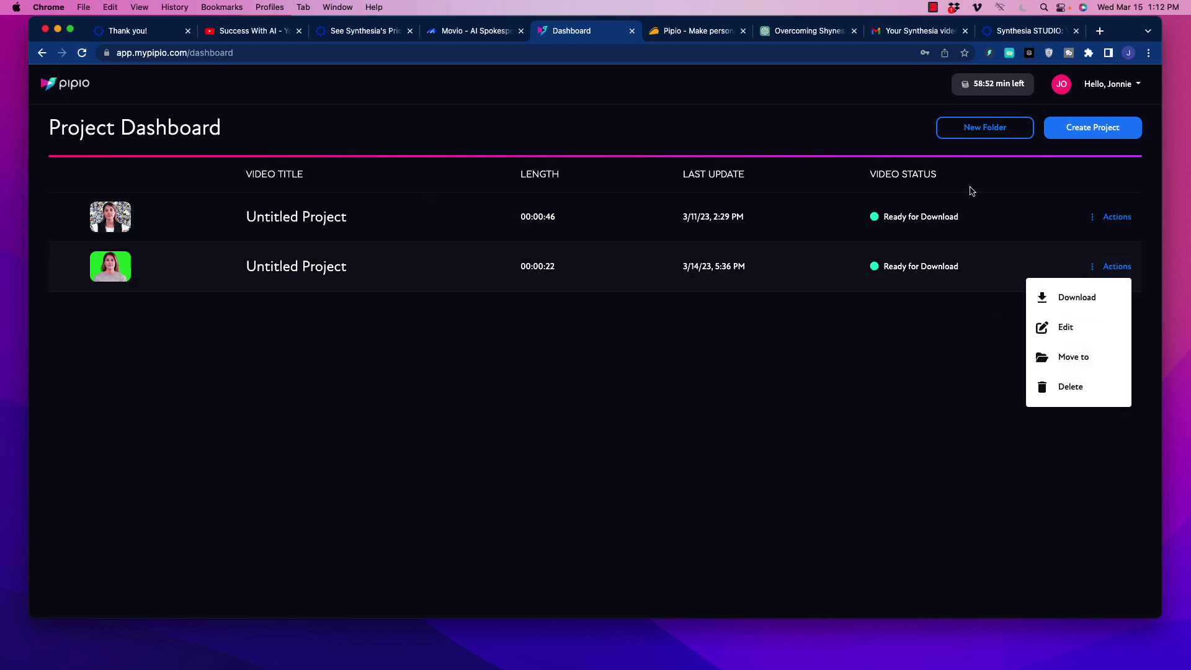
click(1111, 217)
click(1074, 281)
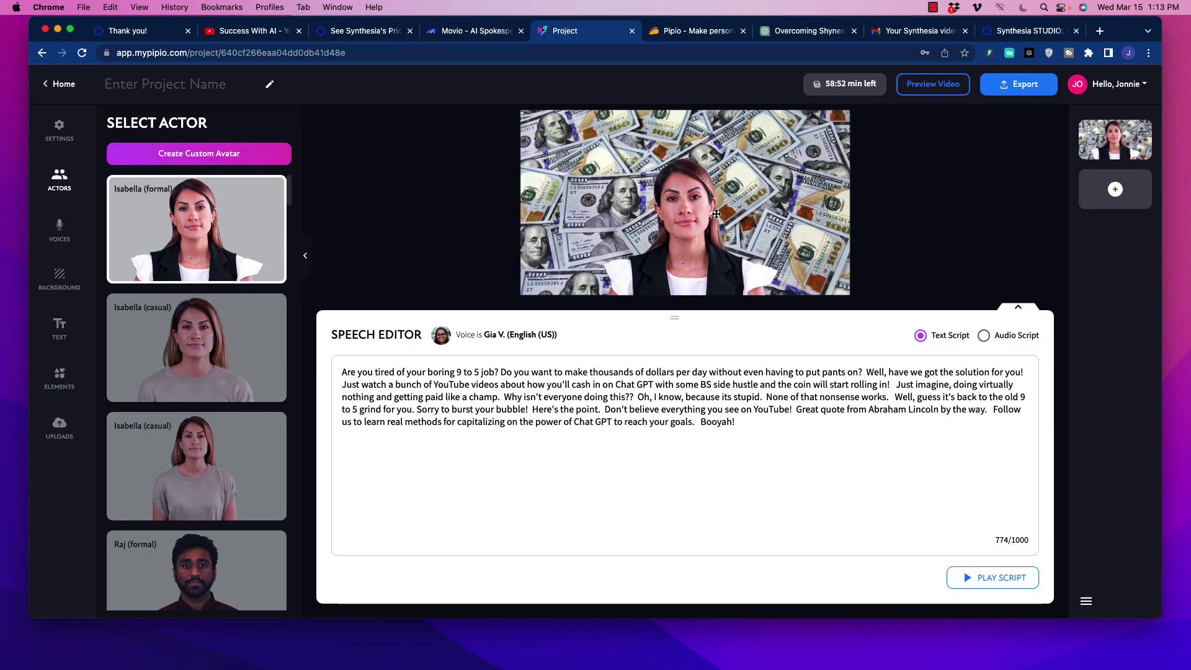
mouse_move(205, 344)
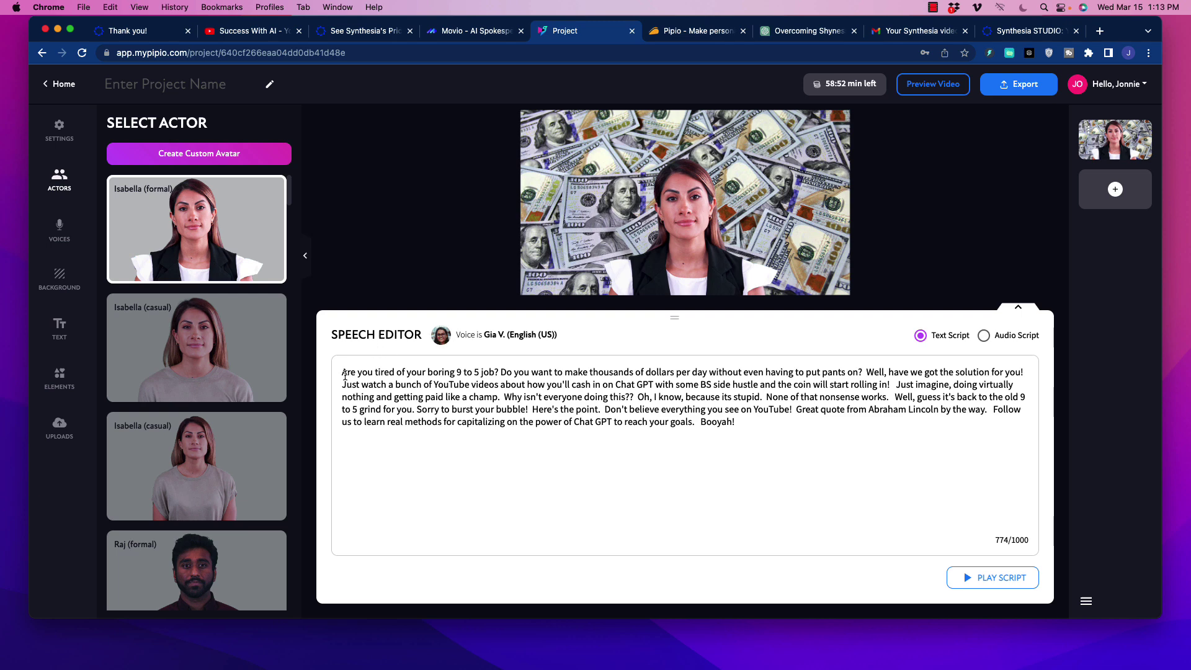
drag(343, 372, 913, 430)
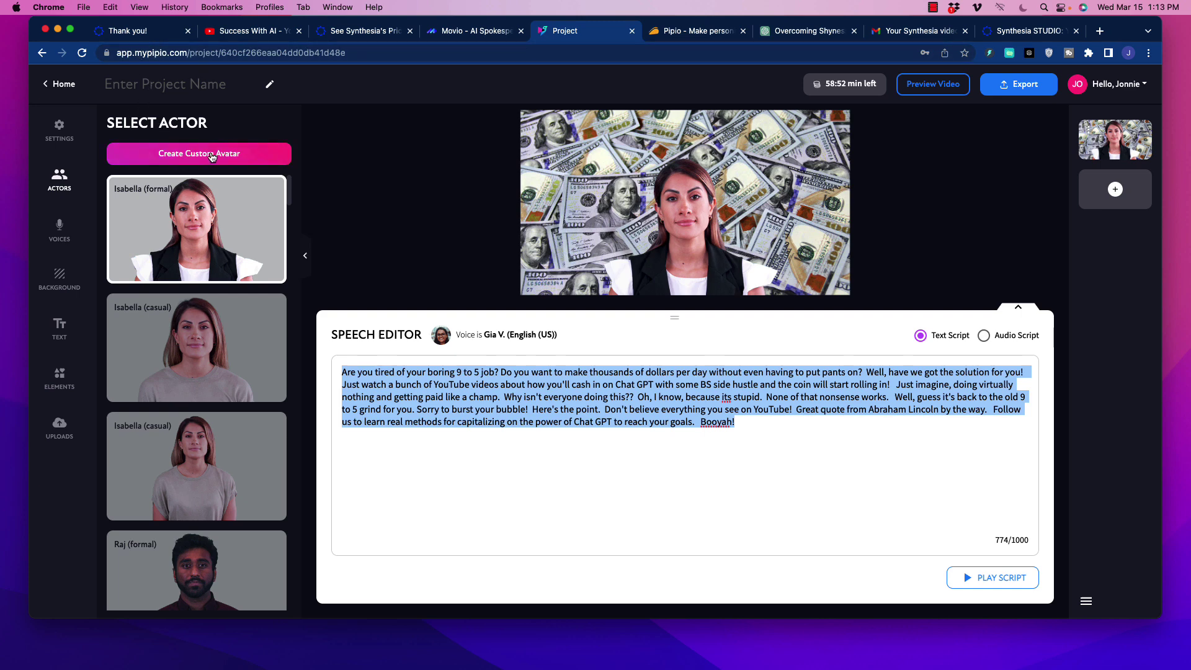
Open Pipio's Voices panel and scroll through the available presenter voices.
mouse_move(281, 312)
click(59, 229)
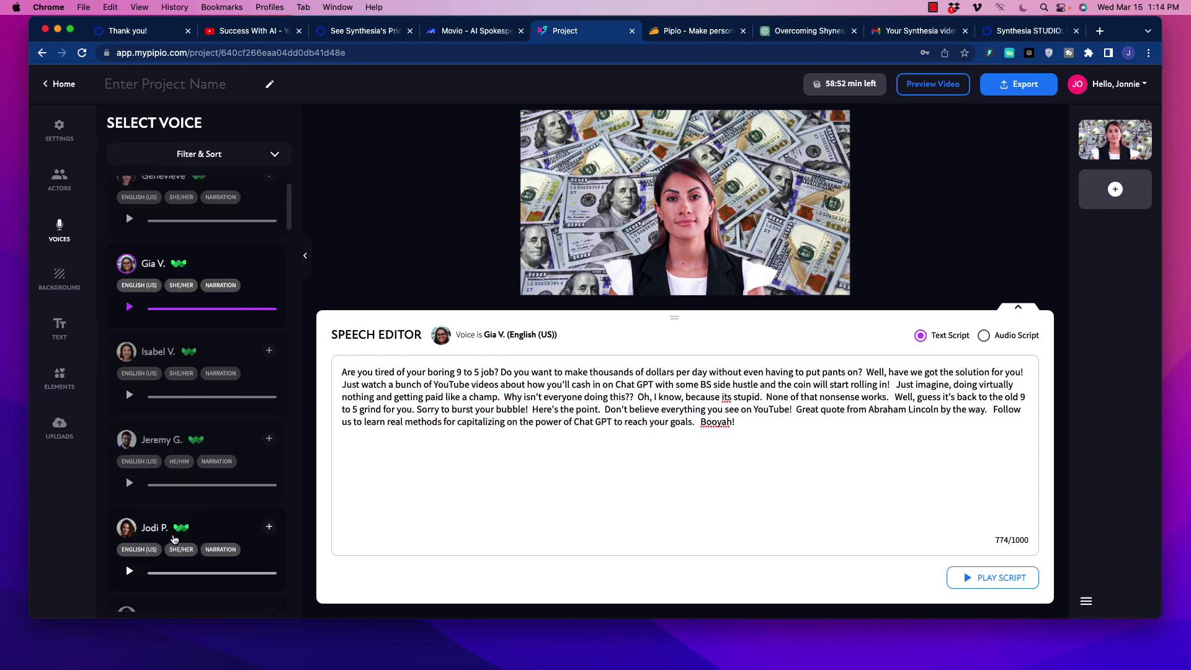
scroll(186, 496, down, 8)
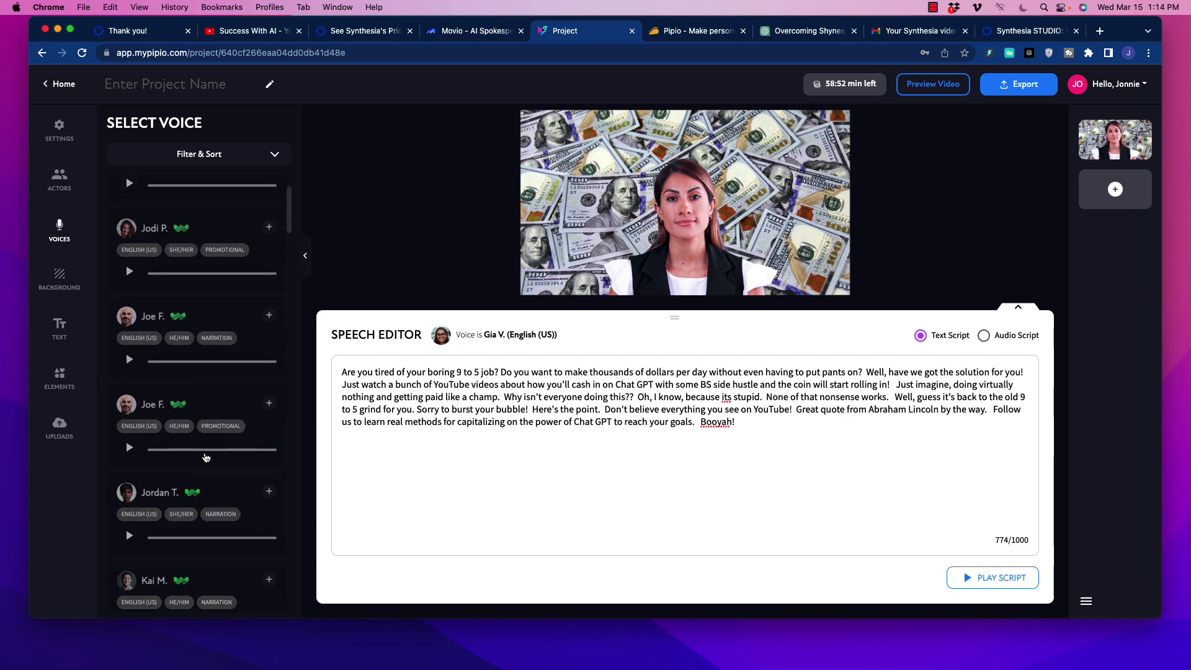
scroll(206, 458, up, 15)
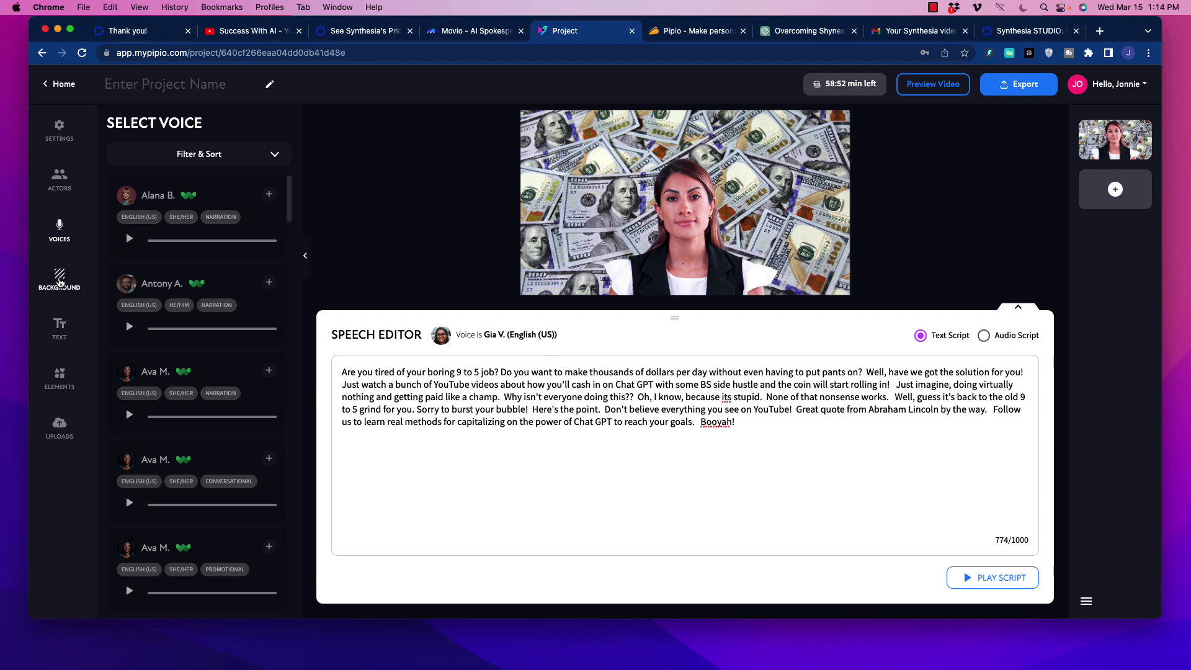
Replace the money backdrop with the Edmond Dantès office stock photo.
click(59, 280)
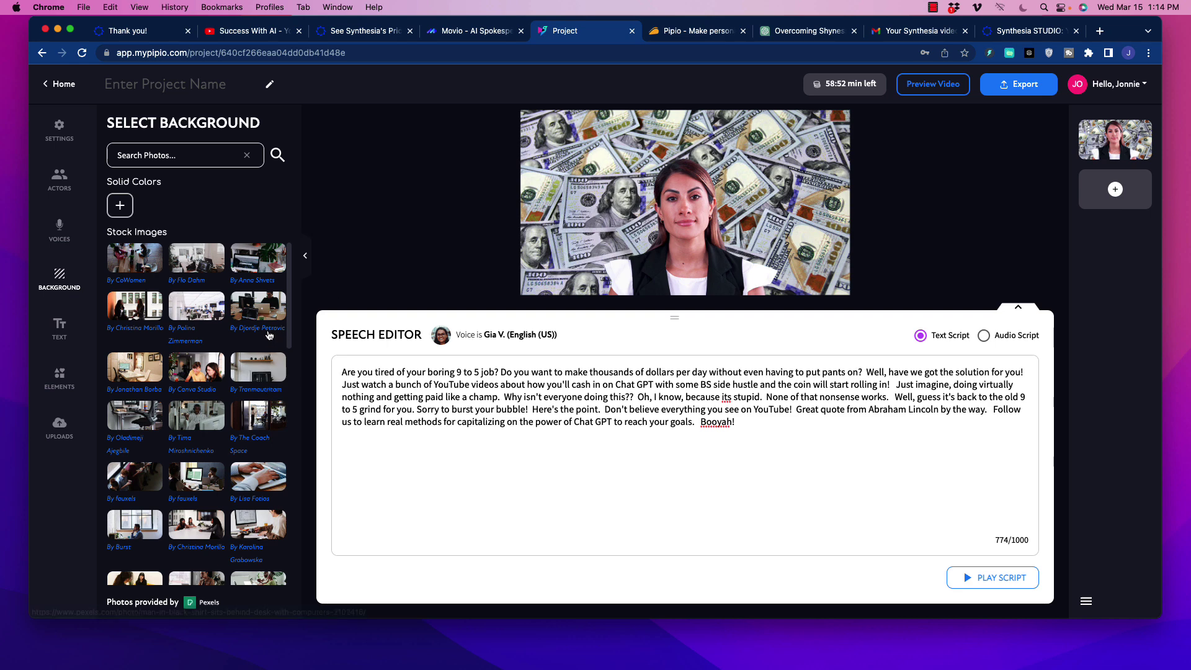
scroll(186, 448, down, 3)
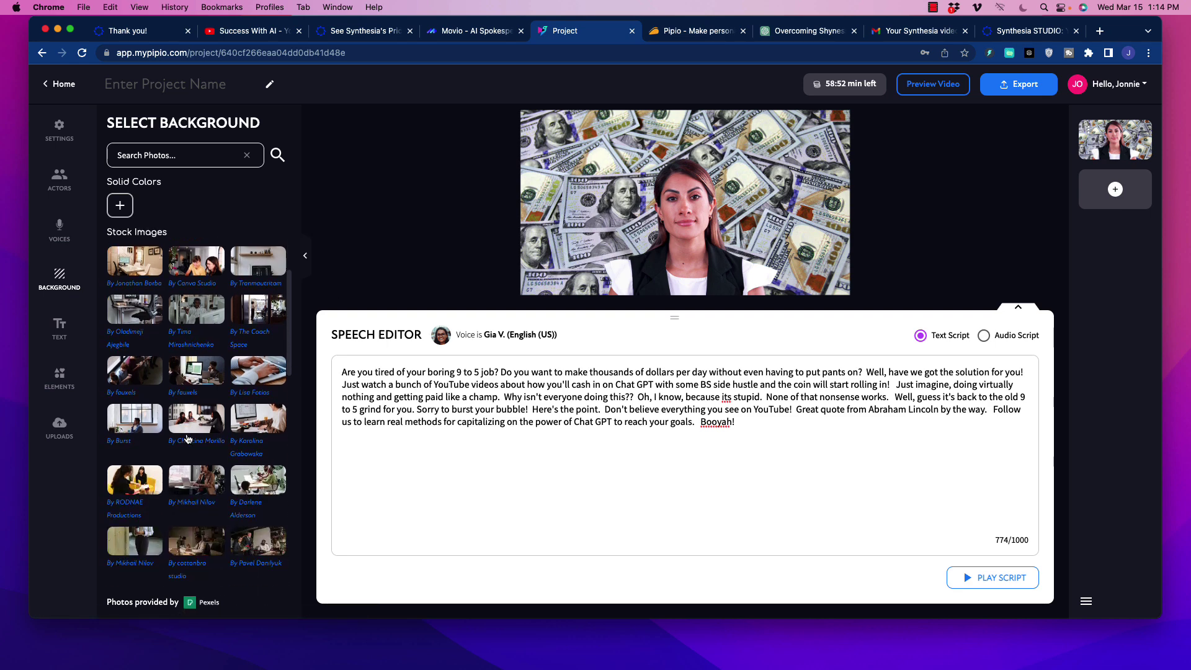
click(267, 382)
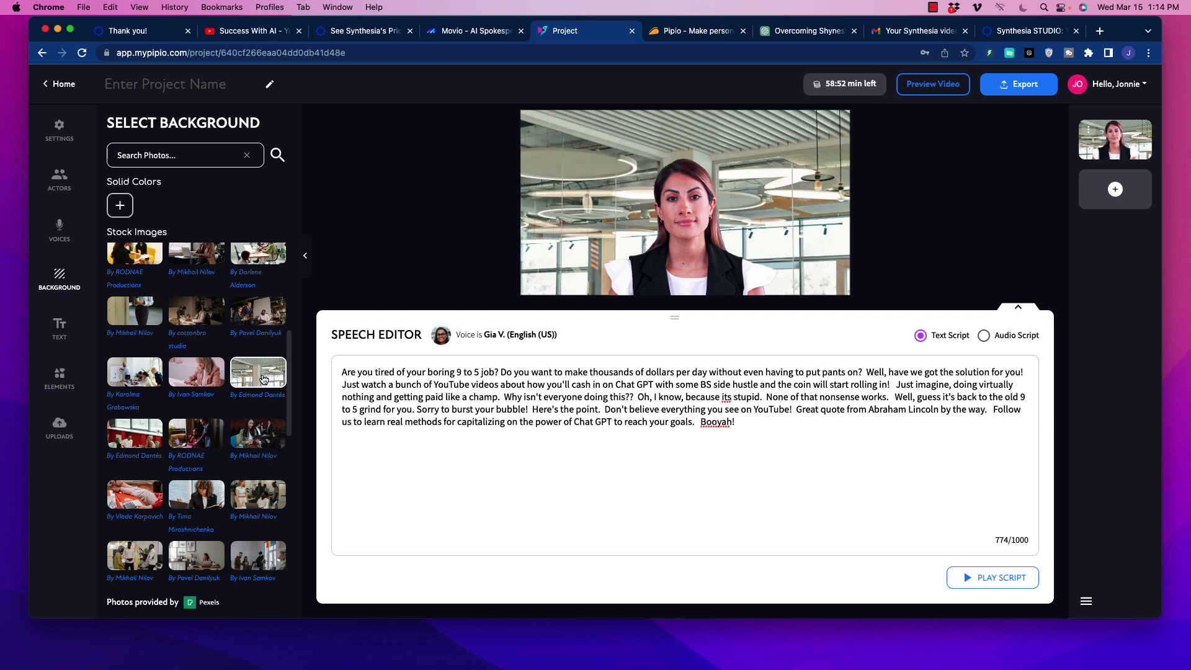
Shrink Isabella and move her to the lower left of the frame.
click(679, 225)
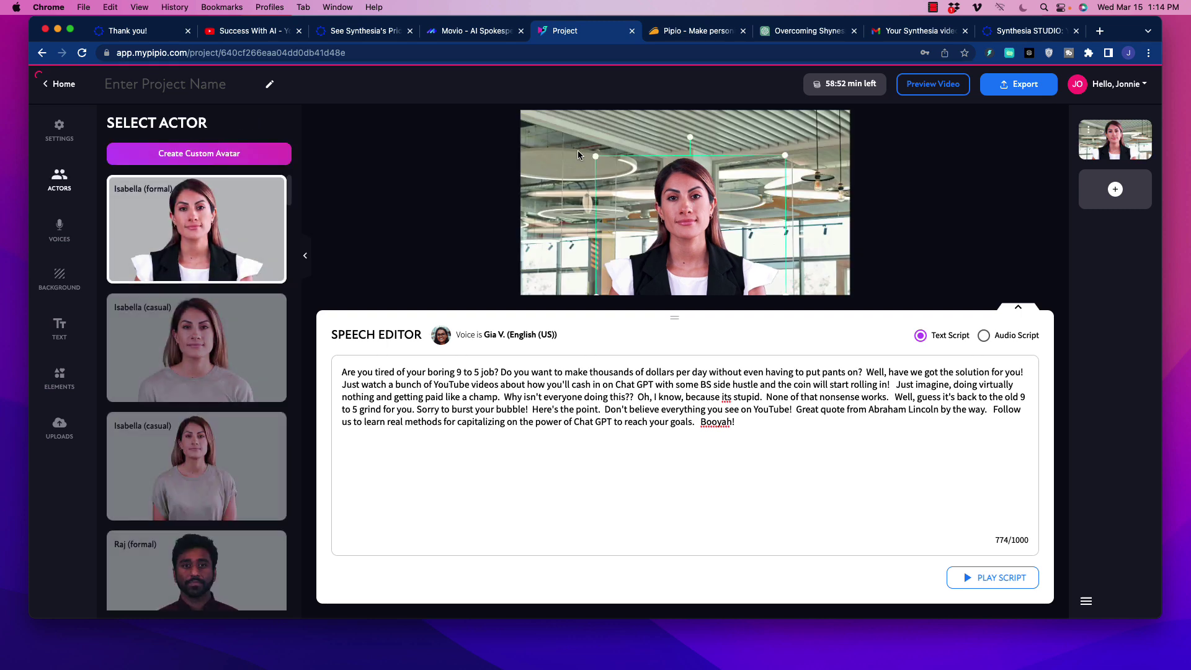
drag(595, 157, 691, 226)
drag(734, 268, 546, 272)
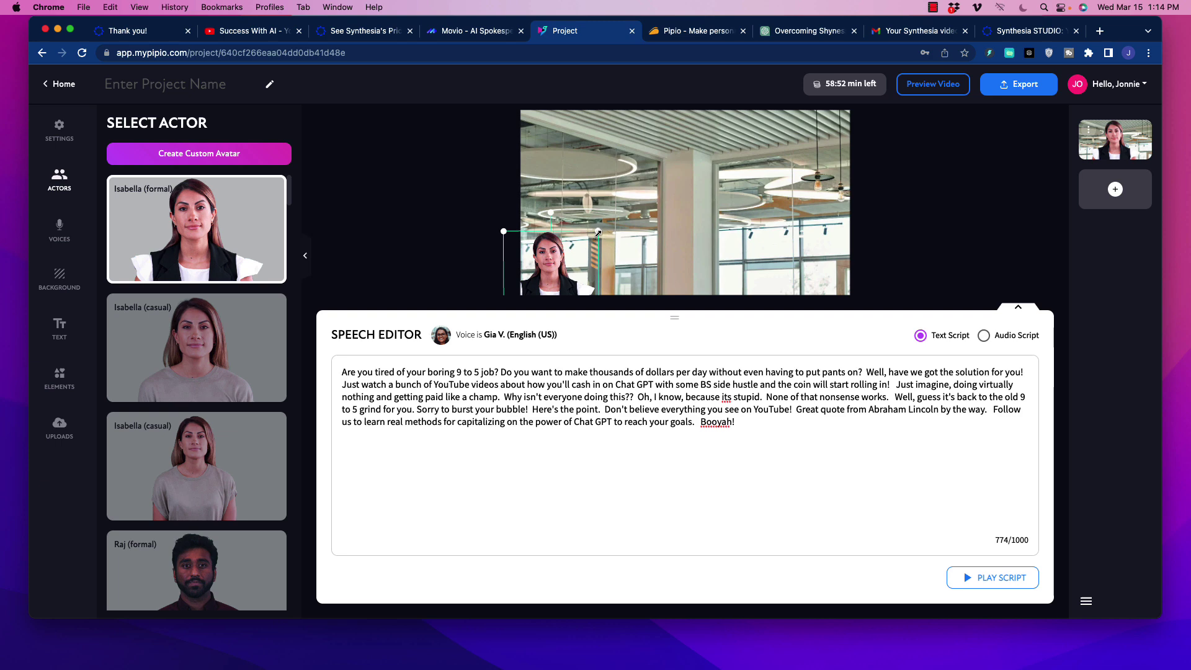
drag(598, 233, 625, 212)
scroll(174, 478, down, 10)
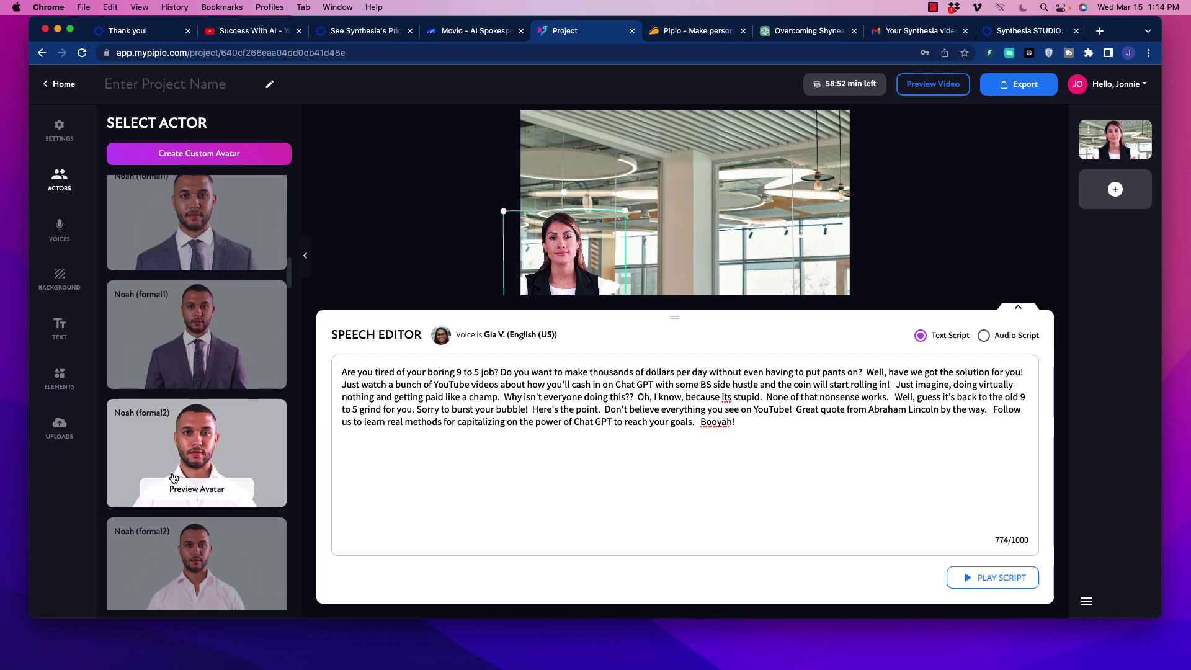
scroll(174, 478, down, 15)
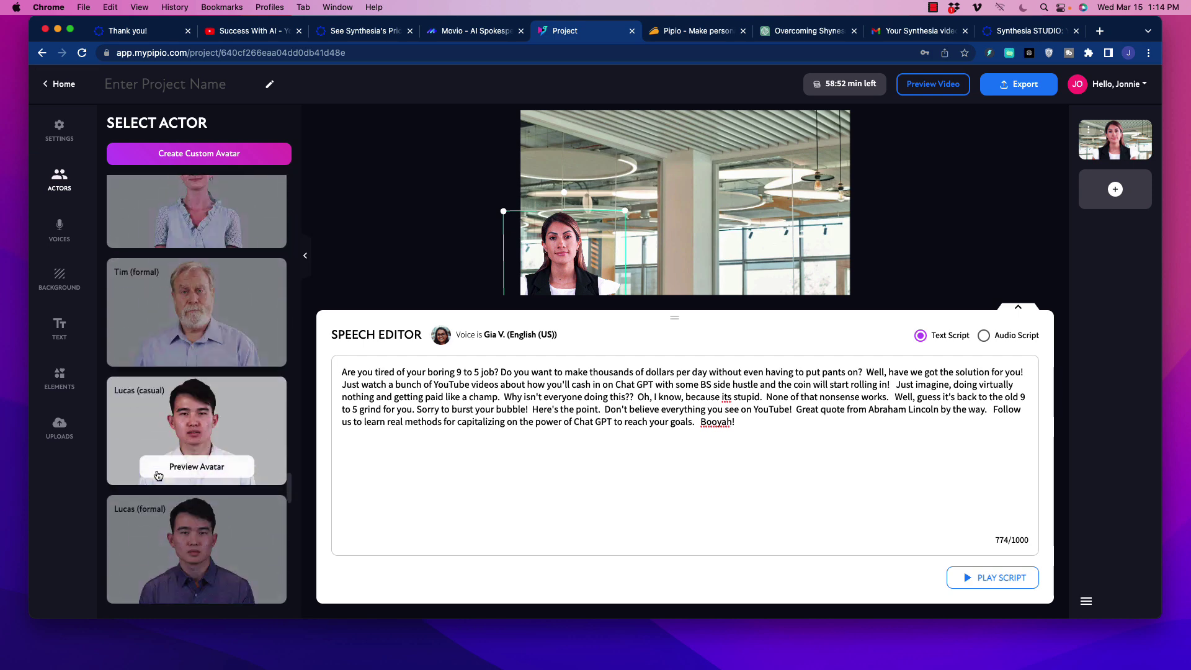
scroll(157, 475, down, 5)
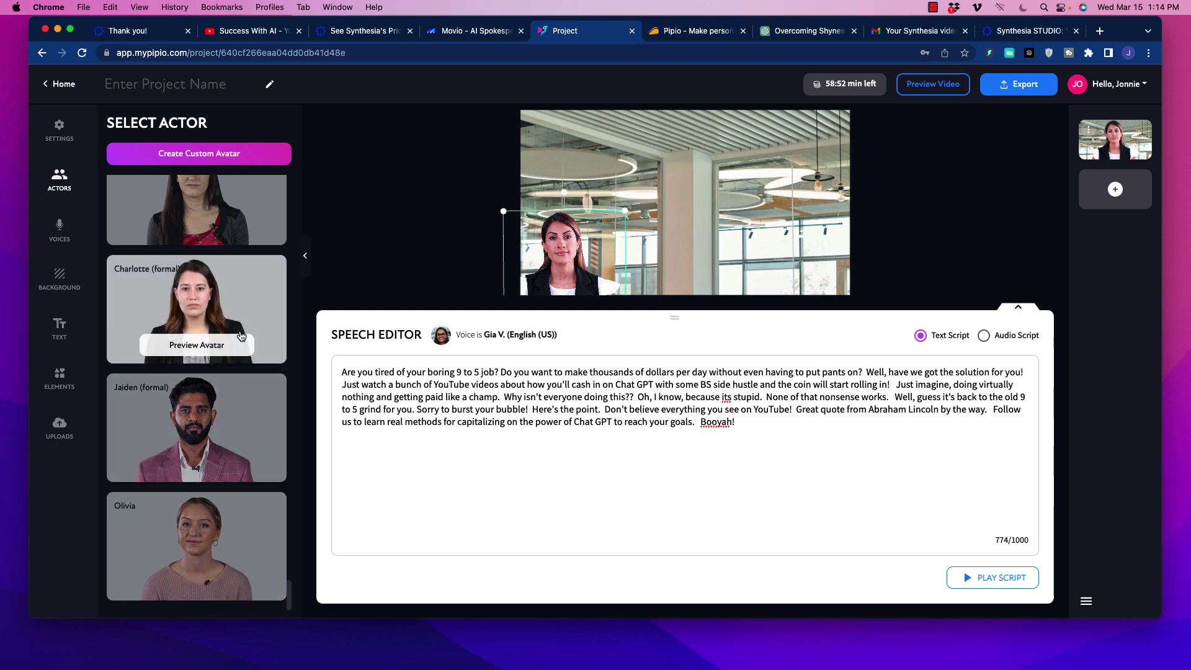
scroll(241, 336, up, 5)
scroll(230, 404, up, 10)
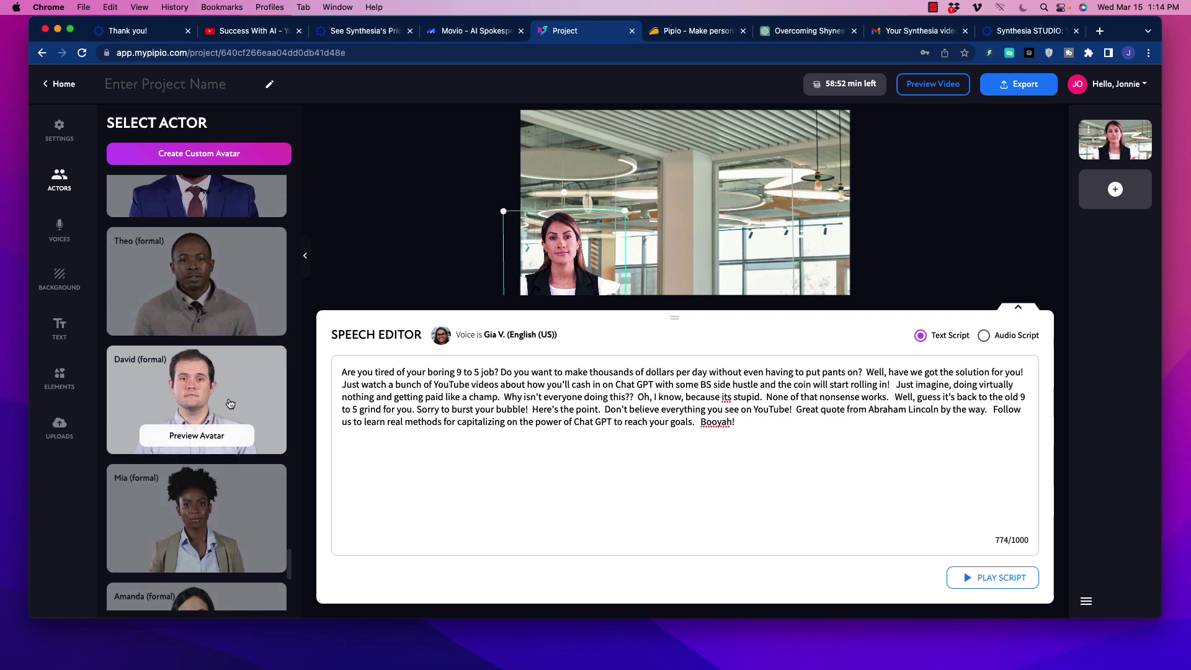
scroll(229, 404, up, 10)
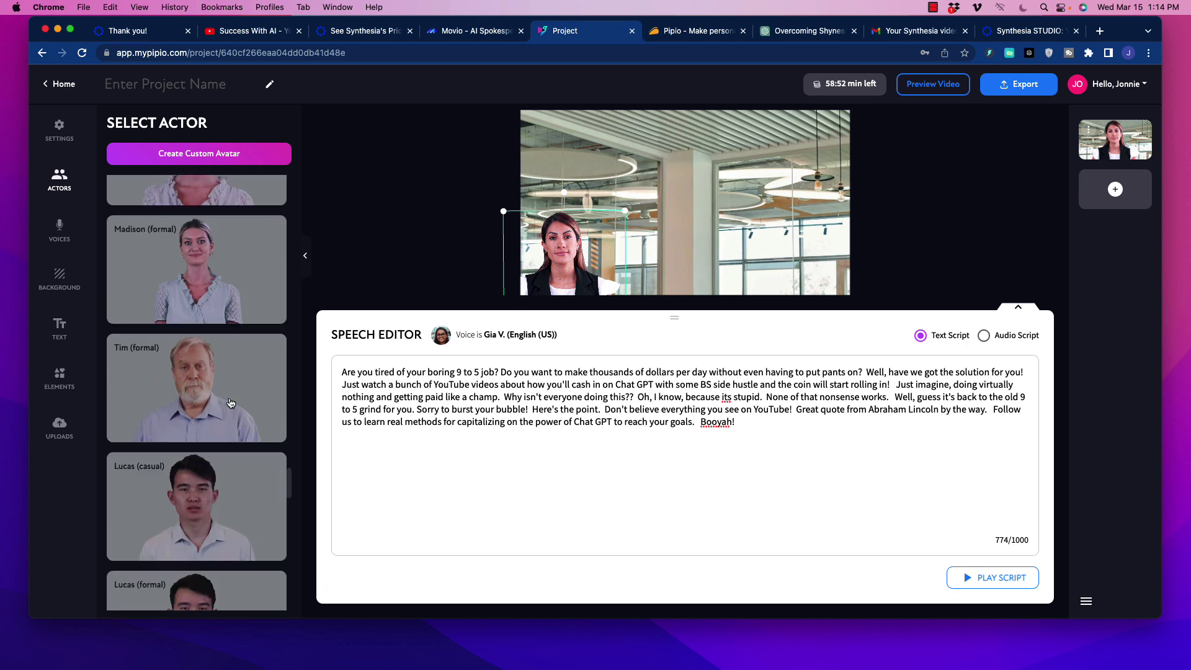
scroll(230, 404, down, 5)
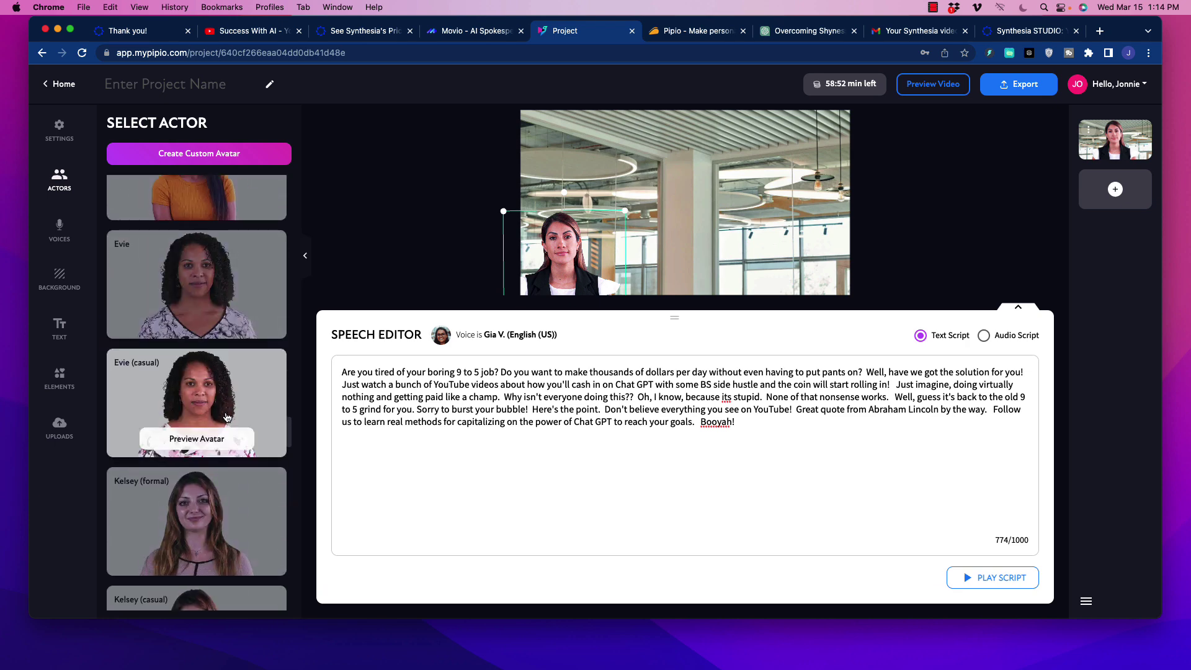
scroll(211, 446, up, 5)
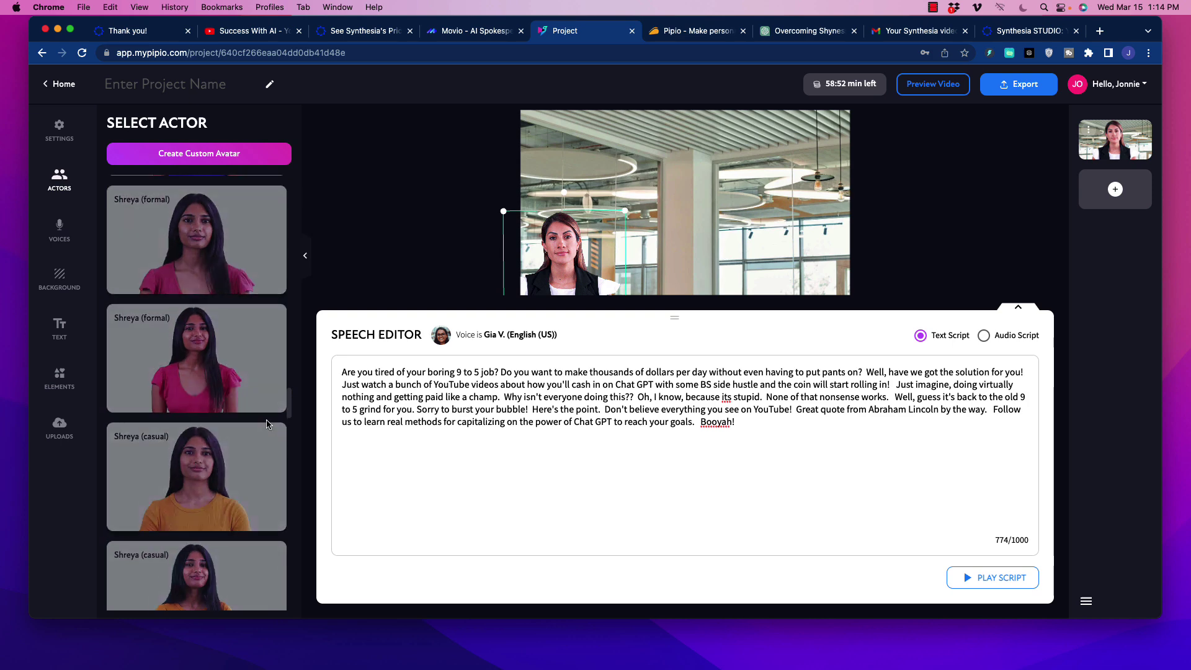
scroll(260, 372, up, 8)
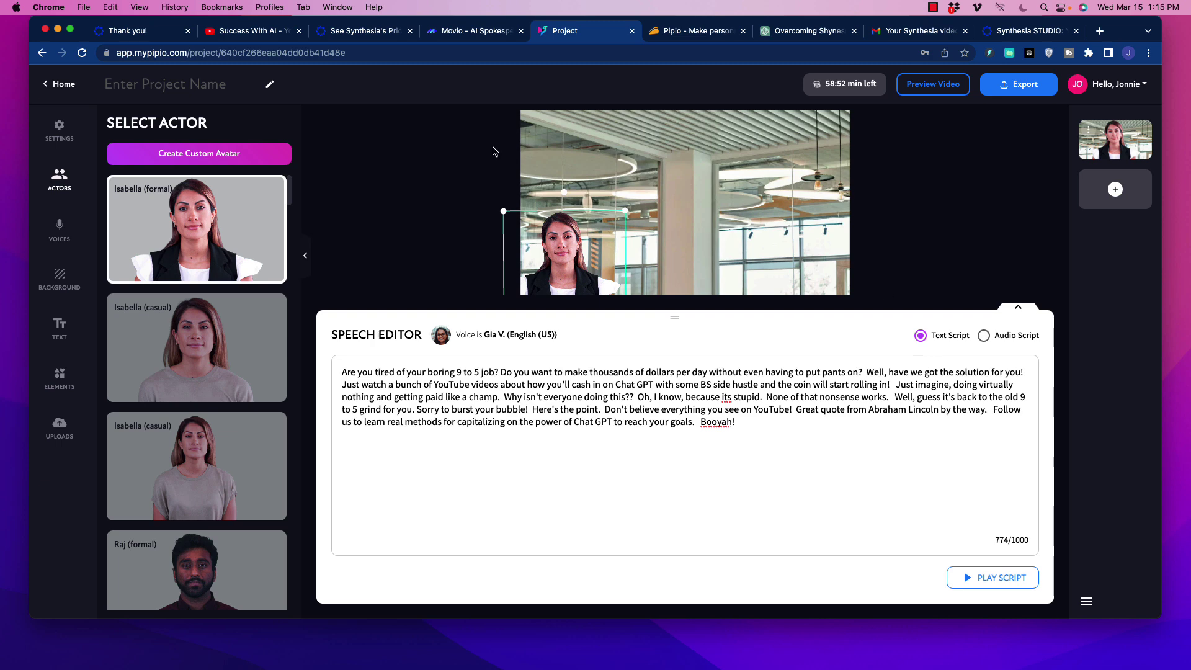
Browse Pipio's Text and Elements panels through Images, Shapes and the stock Videos grid.
click(59, 329)
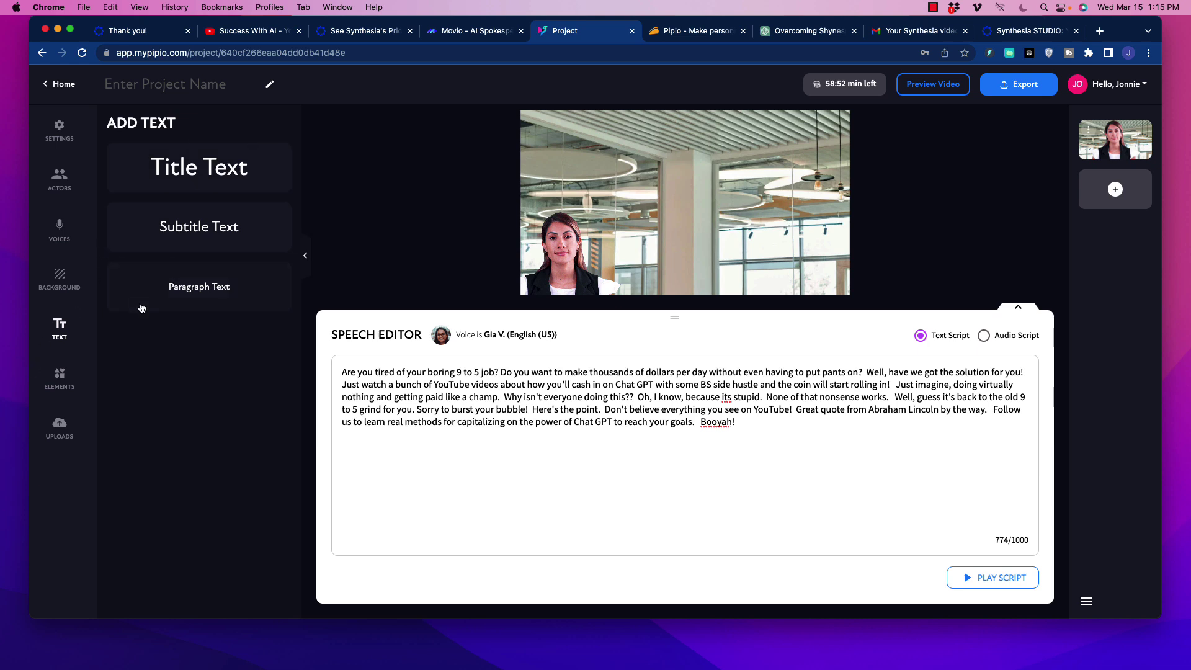
click(60, 377)
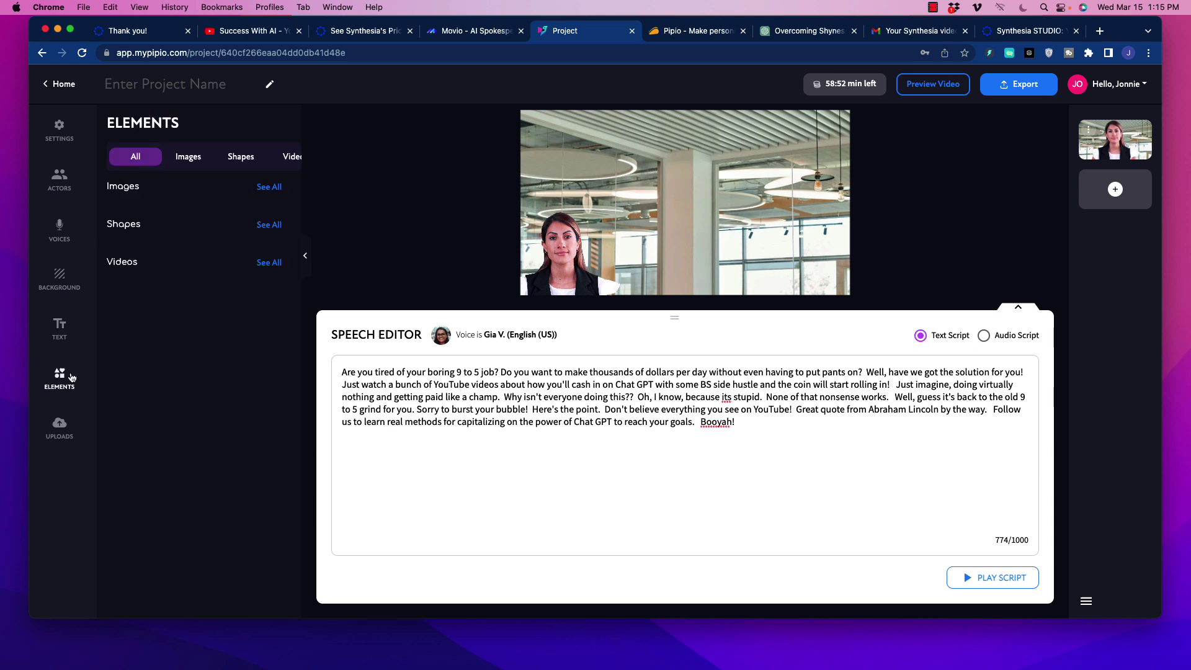
click(189, 156)
click(242, 157)
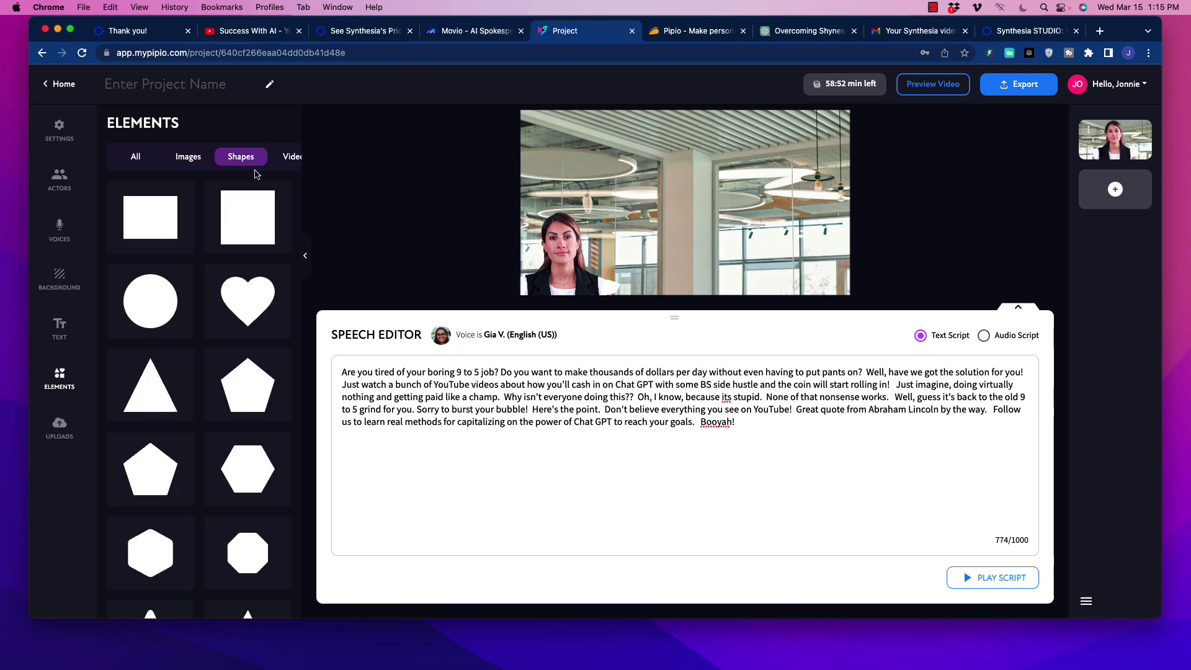
click(287, 157)
scroll(194, 342, down, 2)
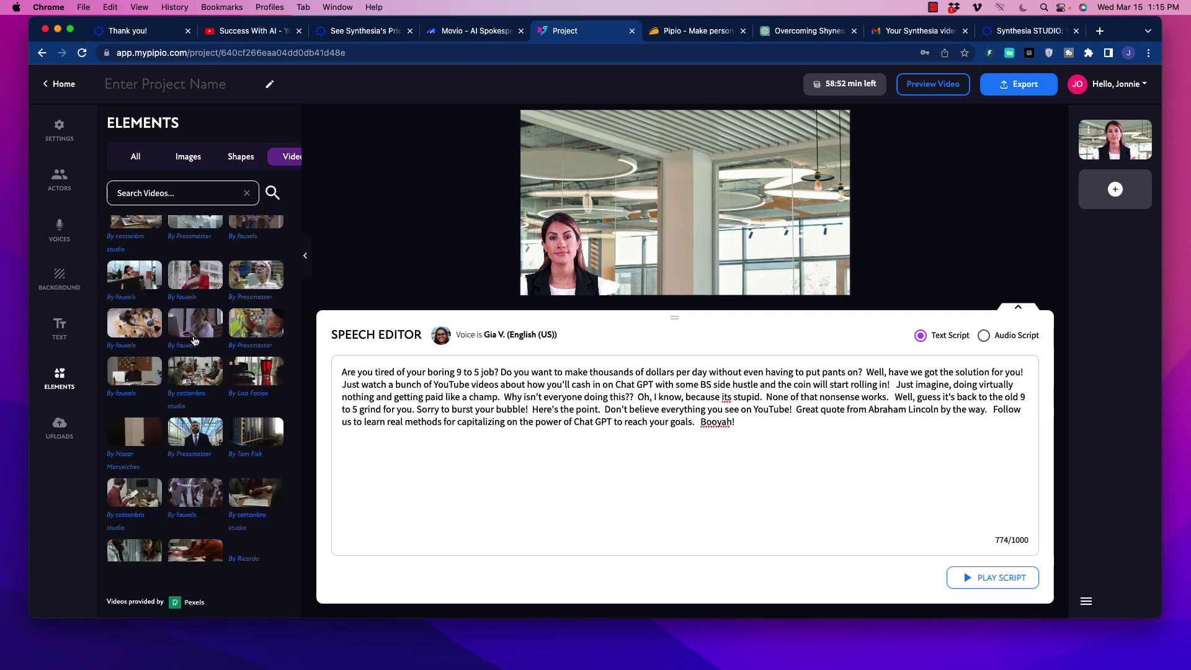
scroll(194, 342, down, 5)
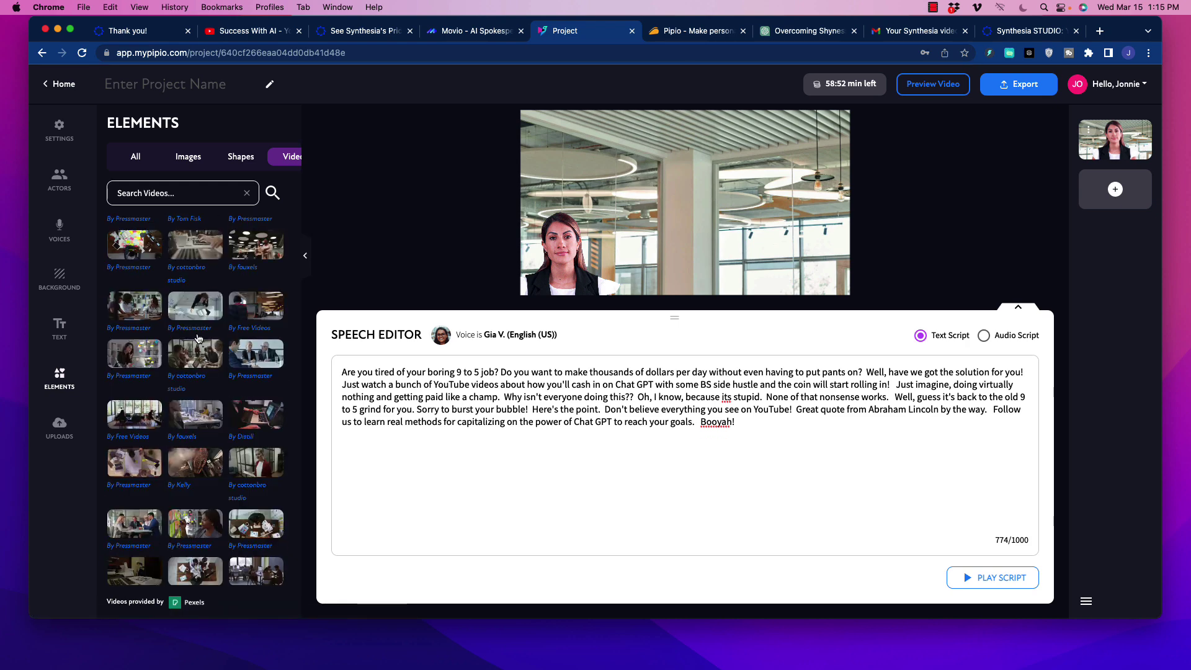
click(676, 33)
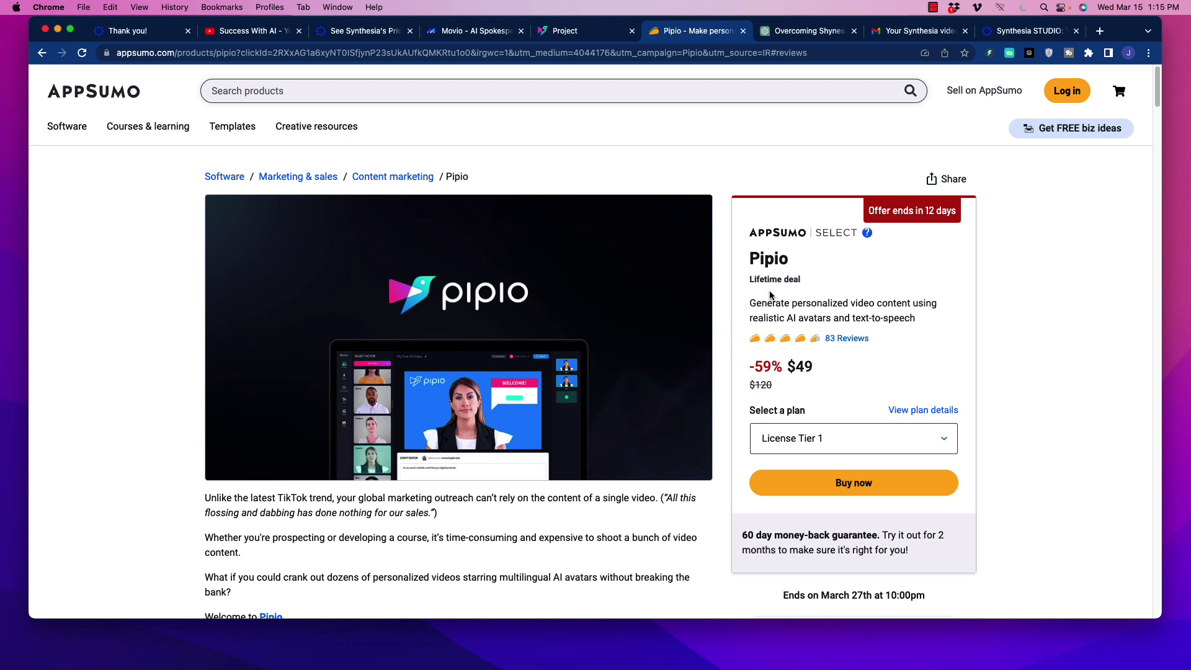
Highlight 'Lifetime deal' and list the License Tier 1–3 options at $49, $169 and $299.
drag(749, 279, 806, 283)
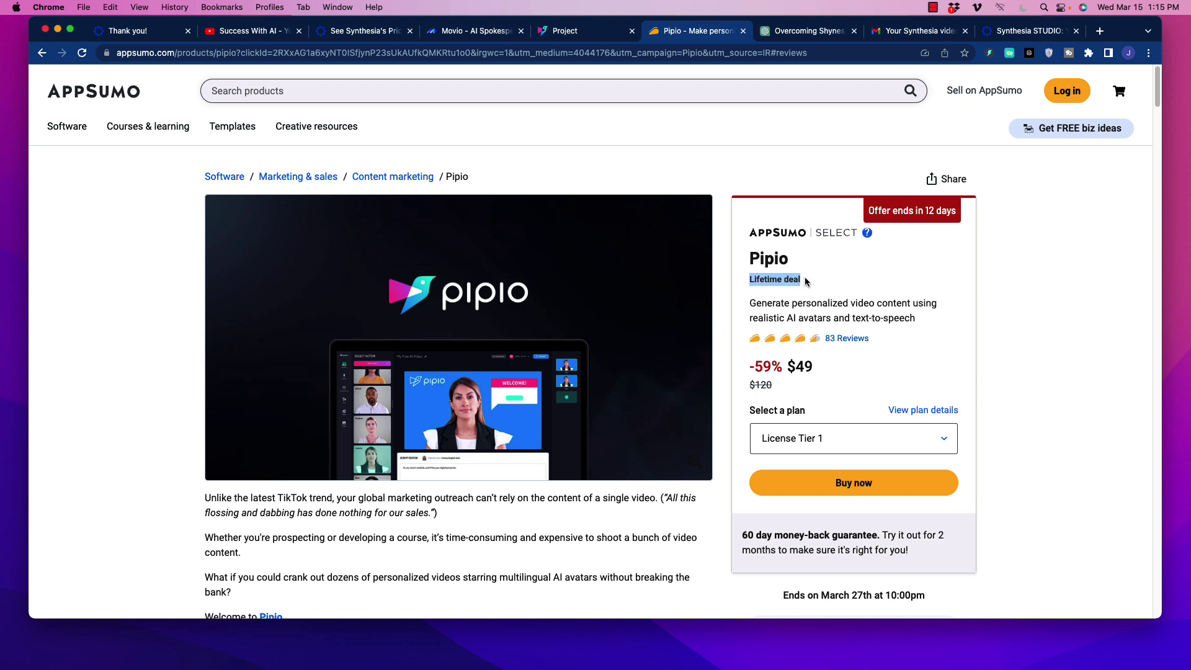
scroll(931, 298, down, 1)
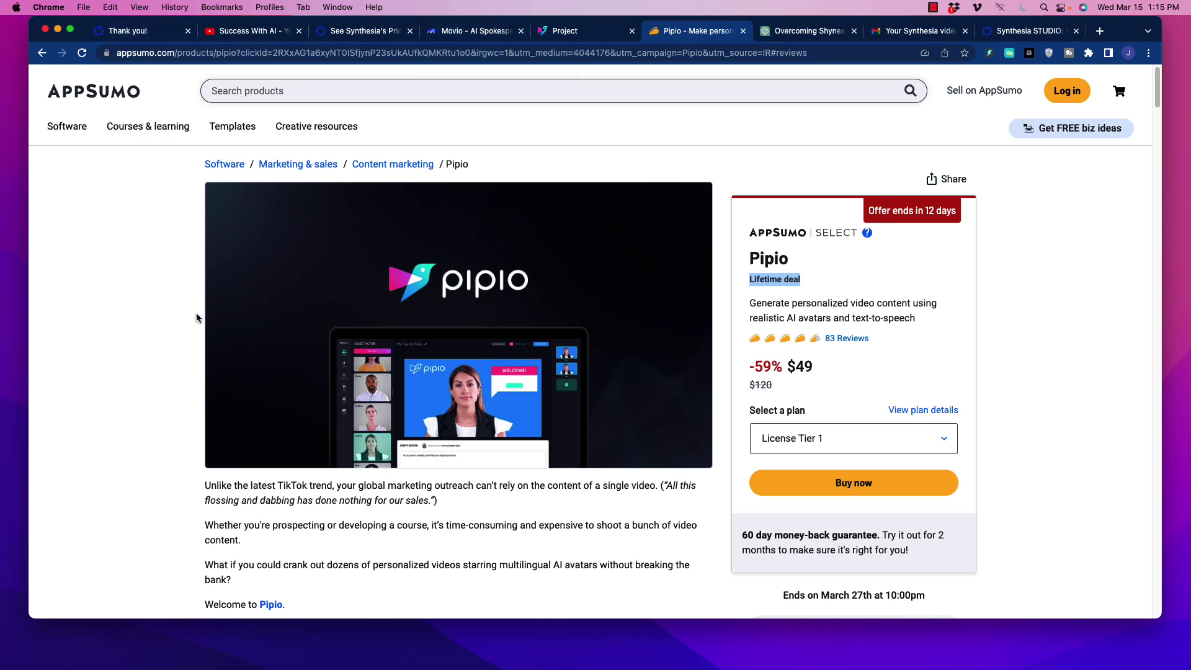
click(830, 446)
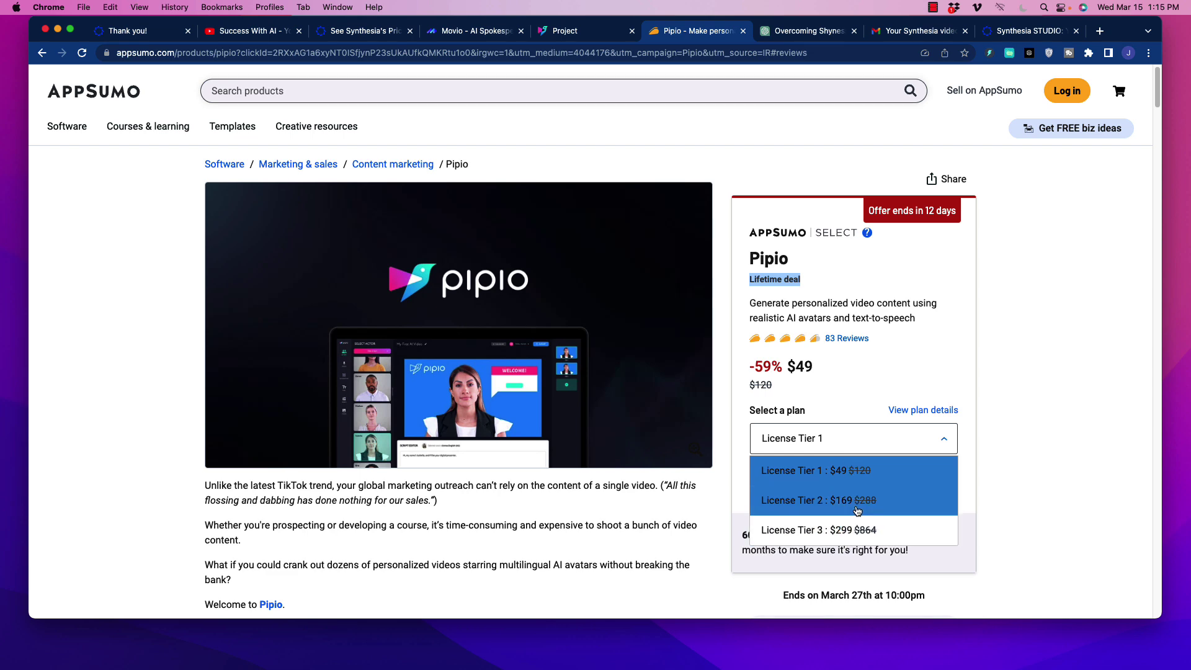
Highlight Tier 1's one-time $49 price, 15 credits per month and unlimited downloads.
click(124, 330)
scroll(124, 332, down, 15)
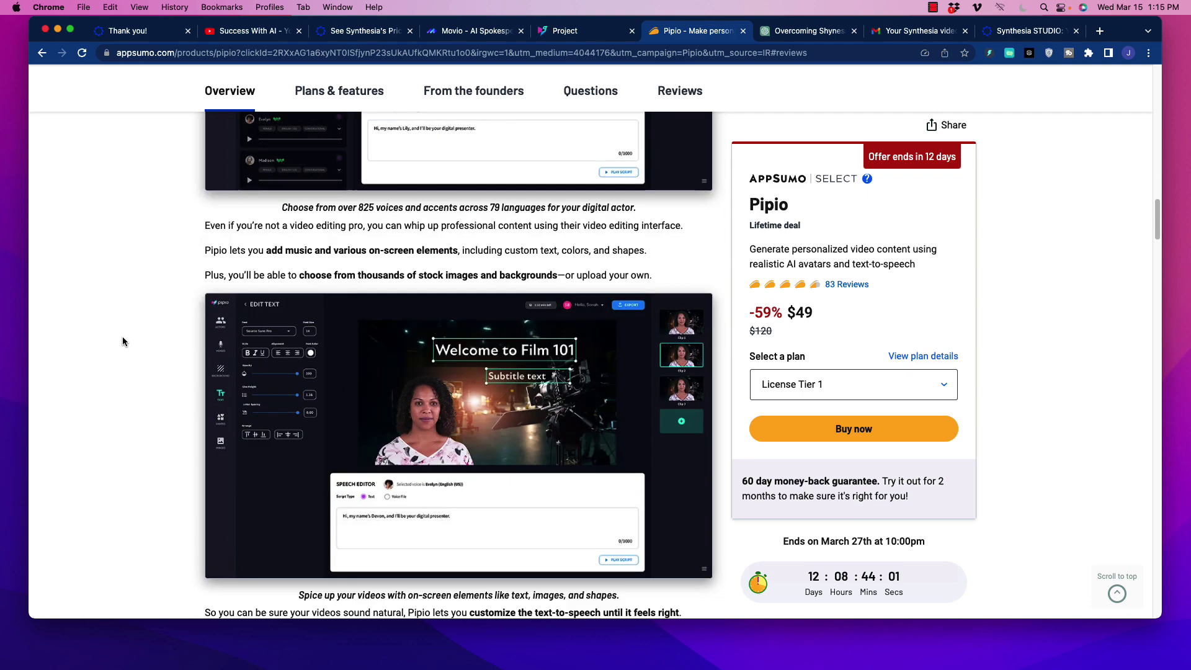
scroll(122, 339, down, 15)
scroll(122, 340, up, 5)
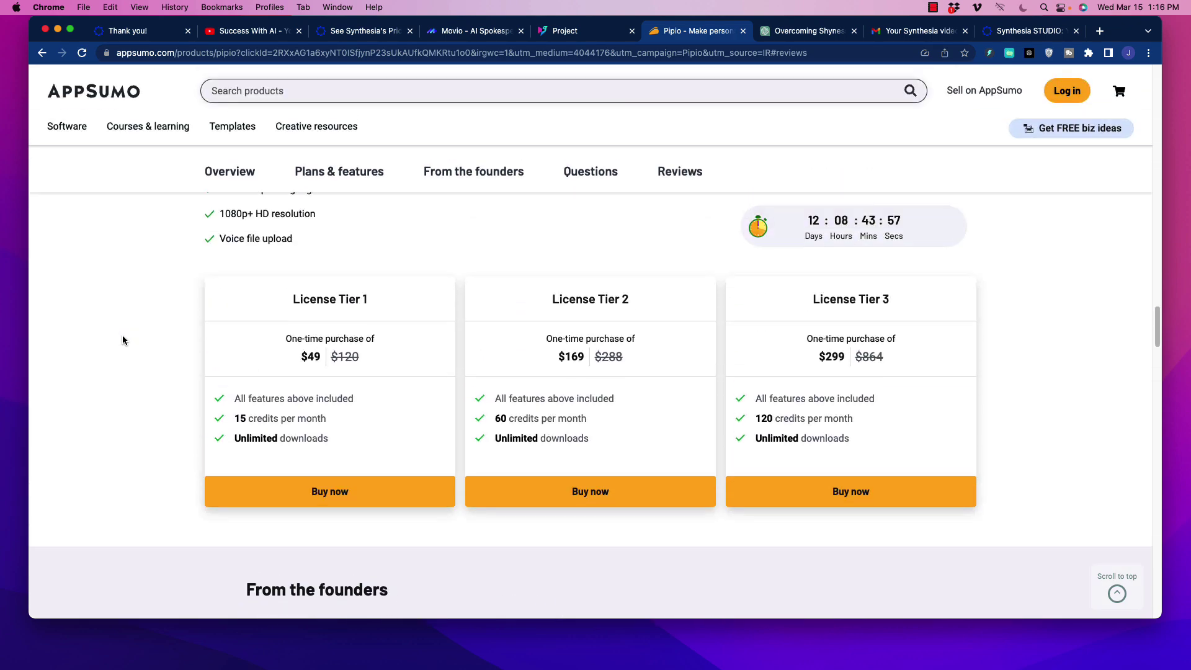
double_click(314, 361)
drag(281, 340, 391, 343)
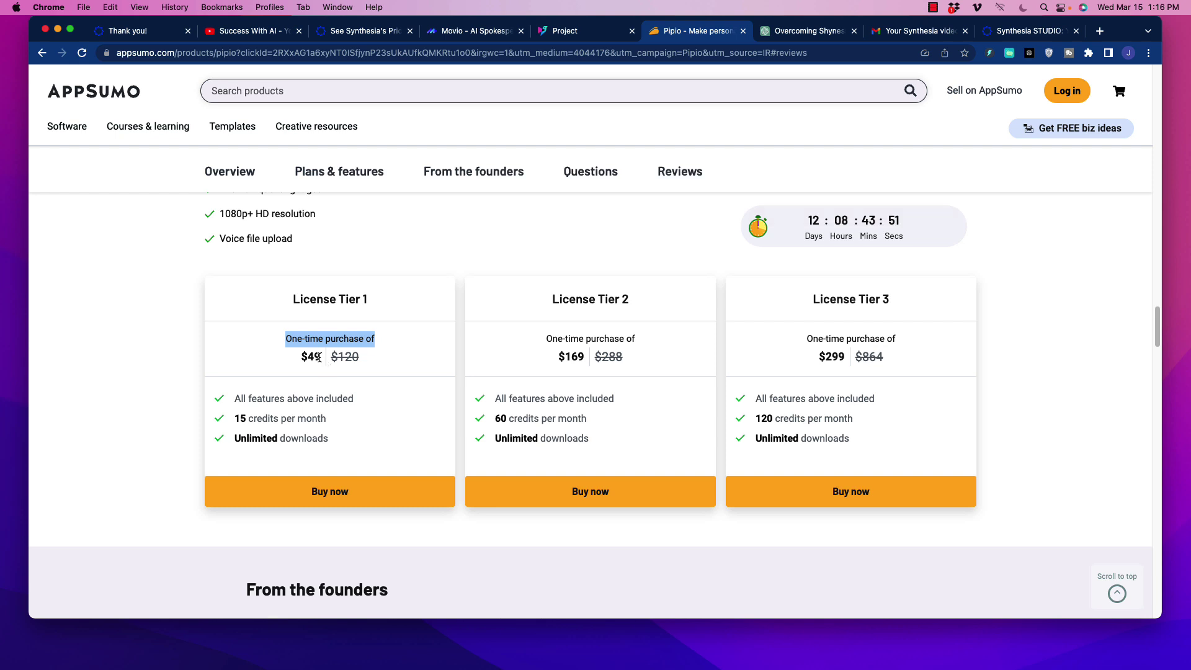
drag(306, 360, 320, 359)
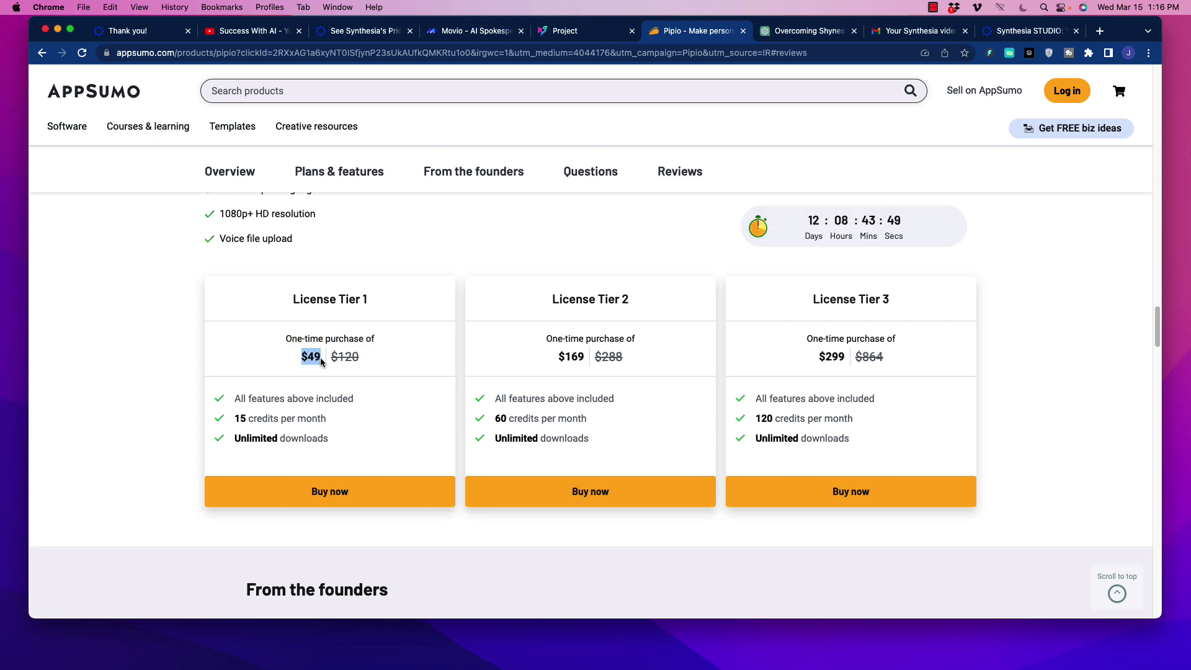
drag(233, 418, 330, 421)
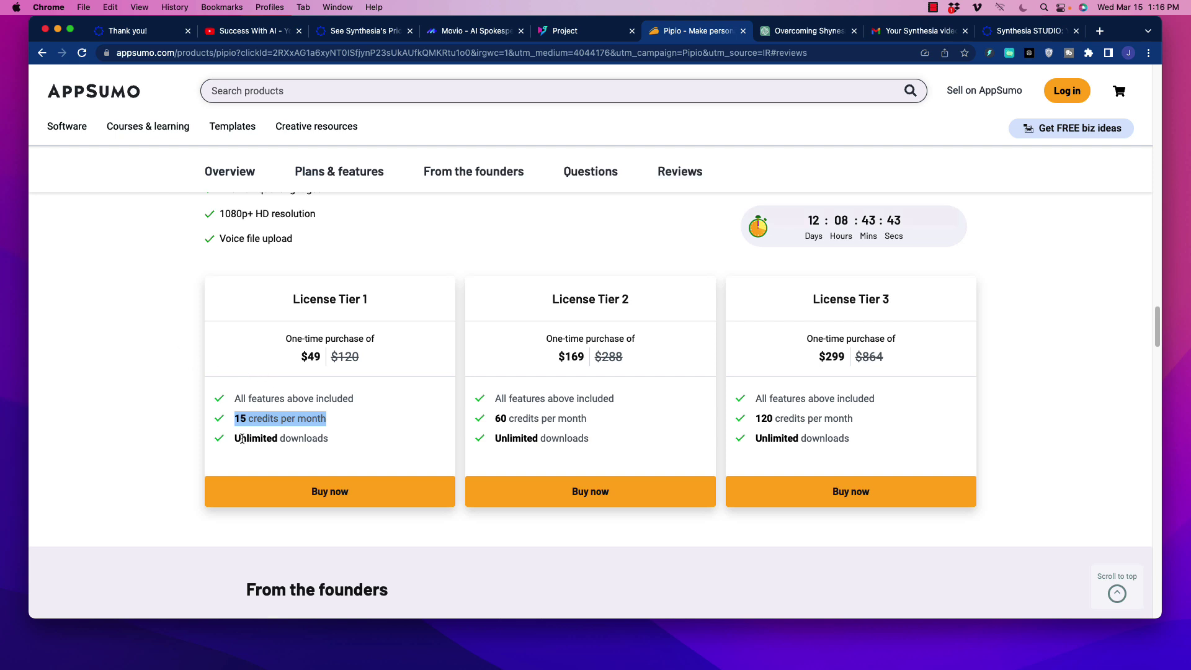
drag(286, 438, 329, 440)
drag(302, 356, 322, 358)
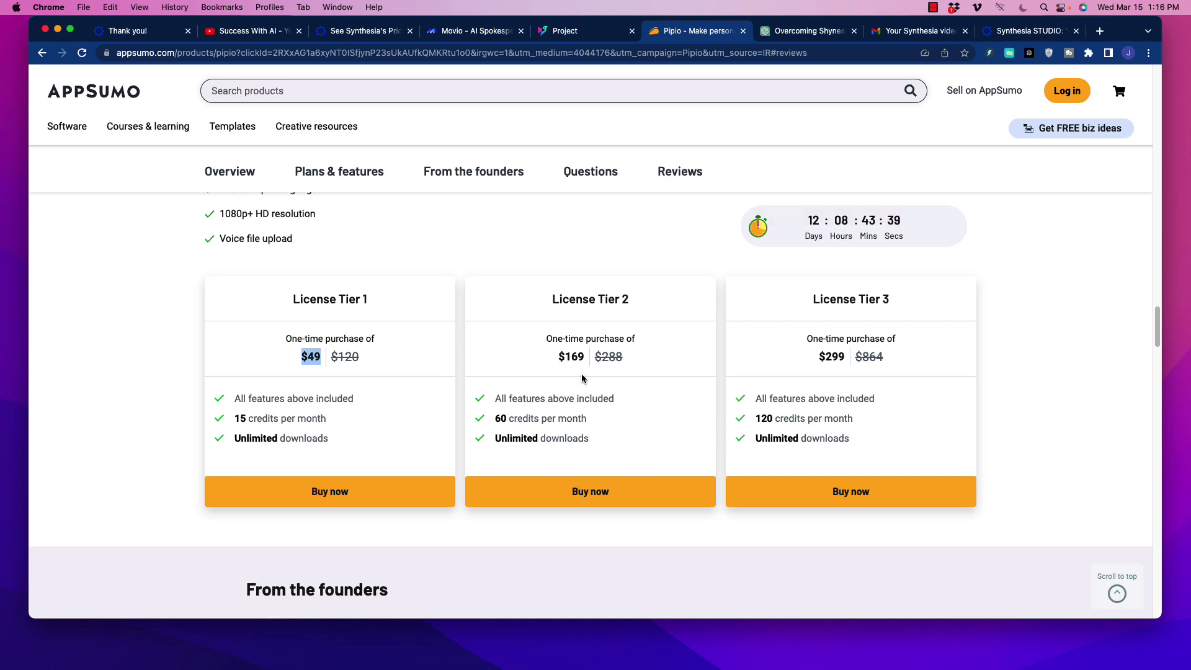
click(624, 333)
Highlight Tier 2's $169 price with 60 credits and Tier 3's $299 price with 120 credits.
drag(560, 357, 584, 357)
drag(499, 422, 607, 421)
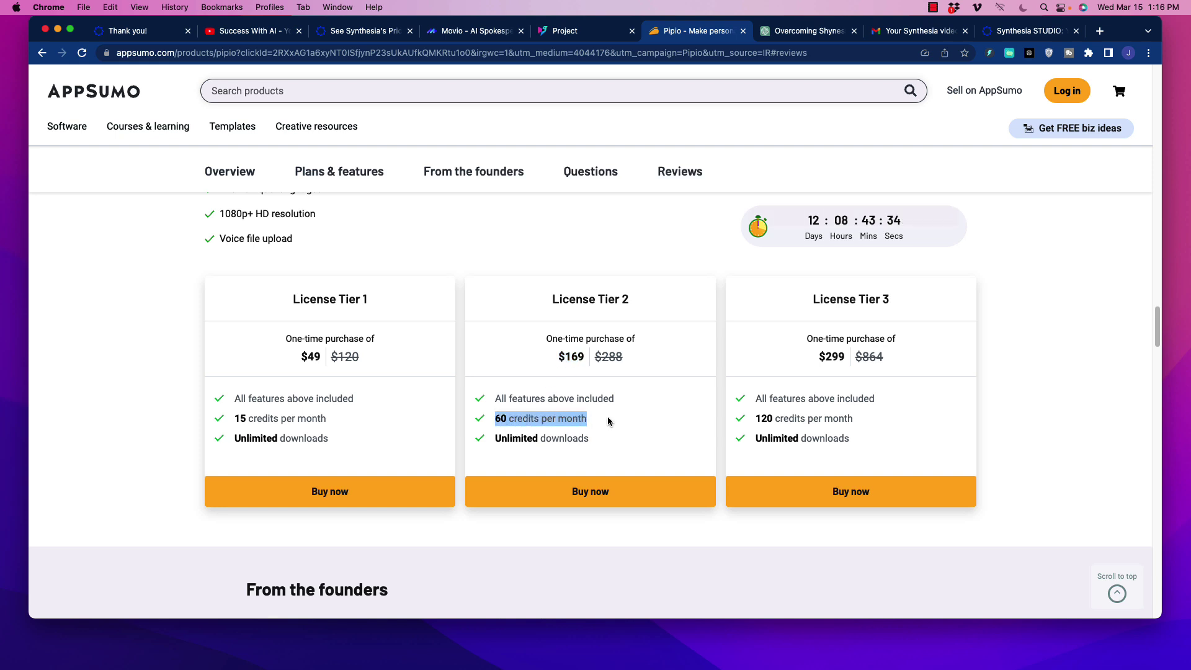
drag(797, 300, 904, 301)
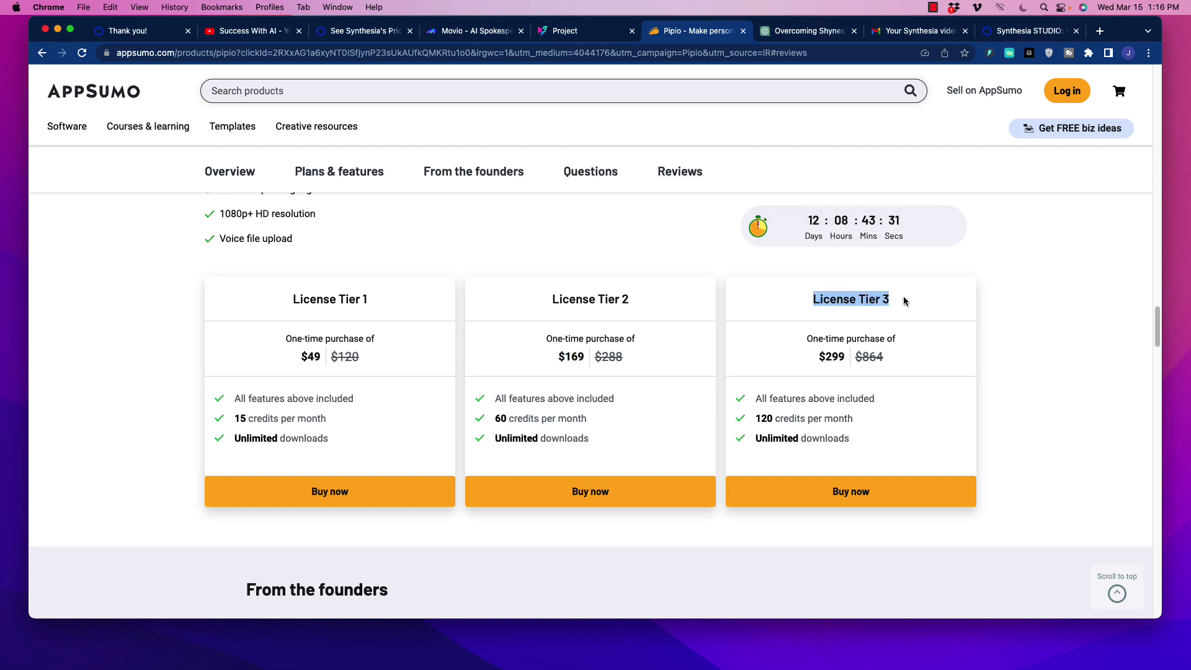
drag(821, 356, 846, 357)
click(771, 419)
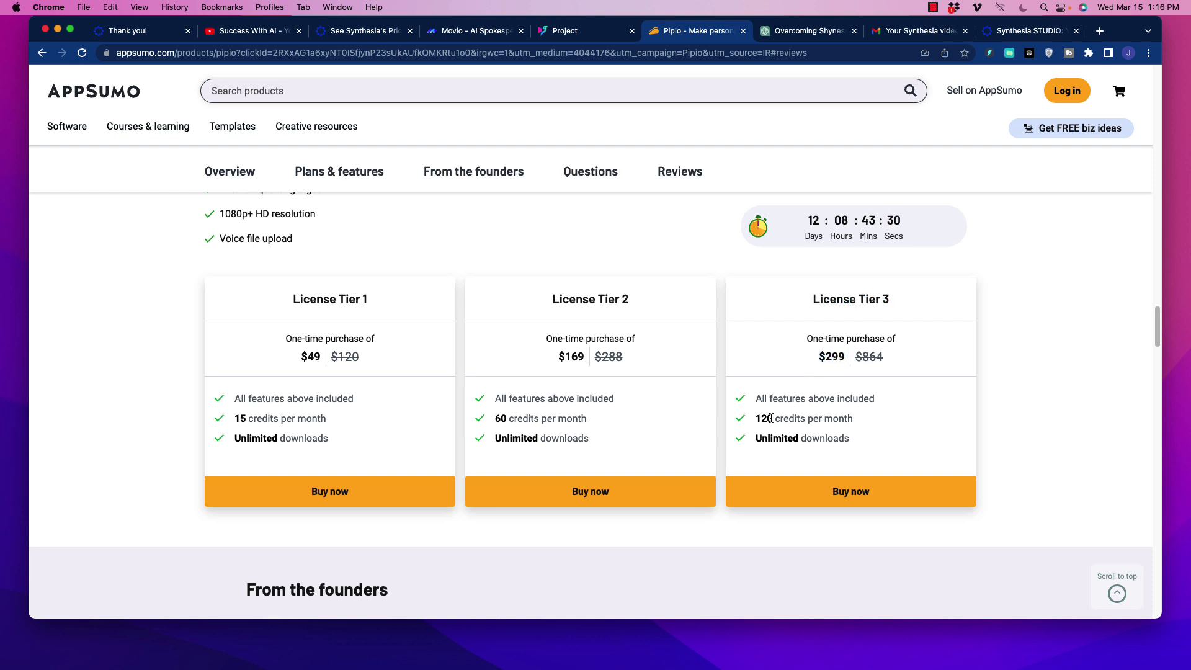
drag(771, 418, 860, 420)
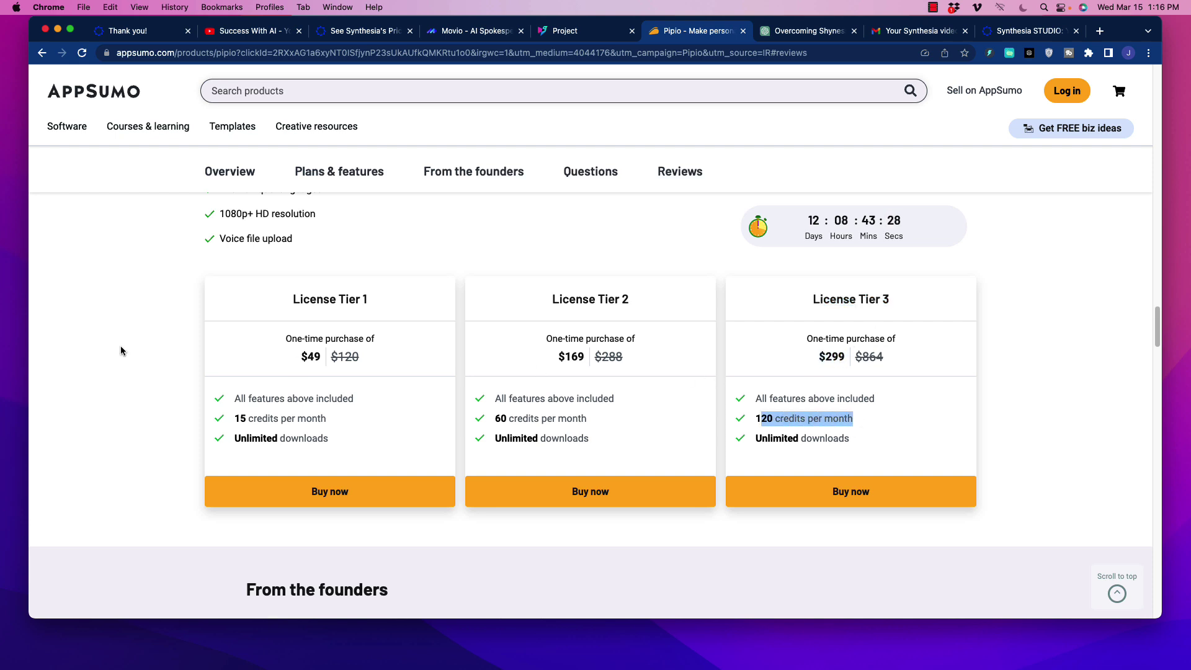
Highlight the Credit Explanation section stating one credit per minute of video.
scroll(141, 340, down, 3)
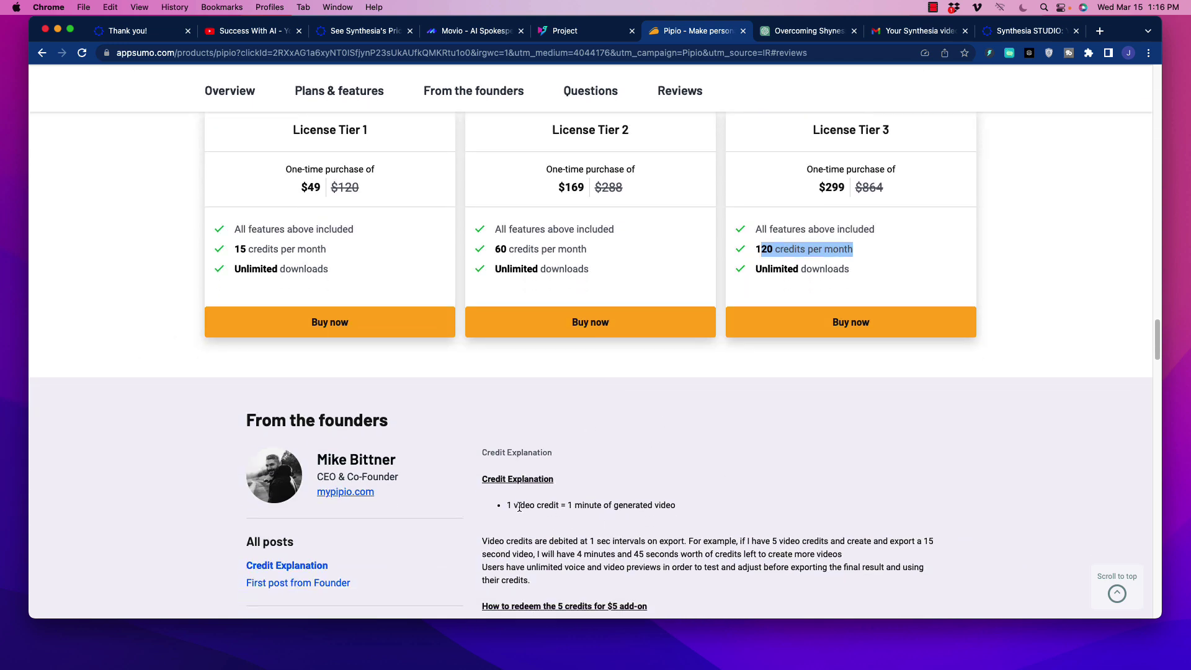
drag(520, 507, 708, 501)
triple_click(674, 452)
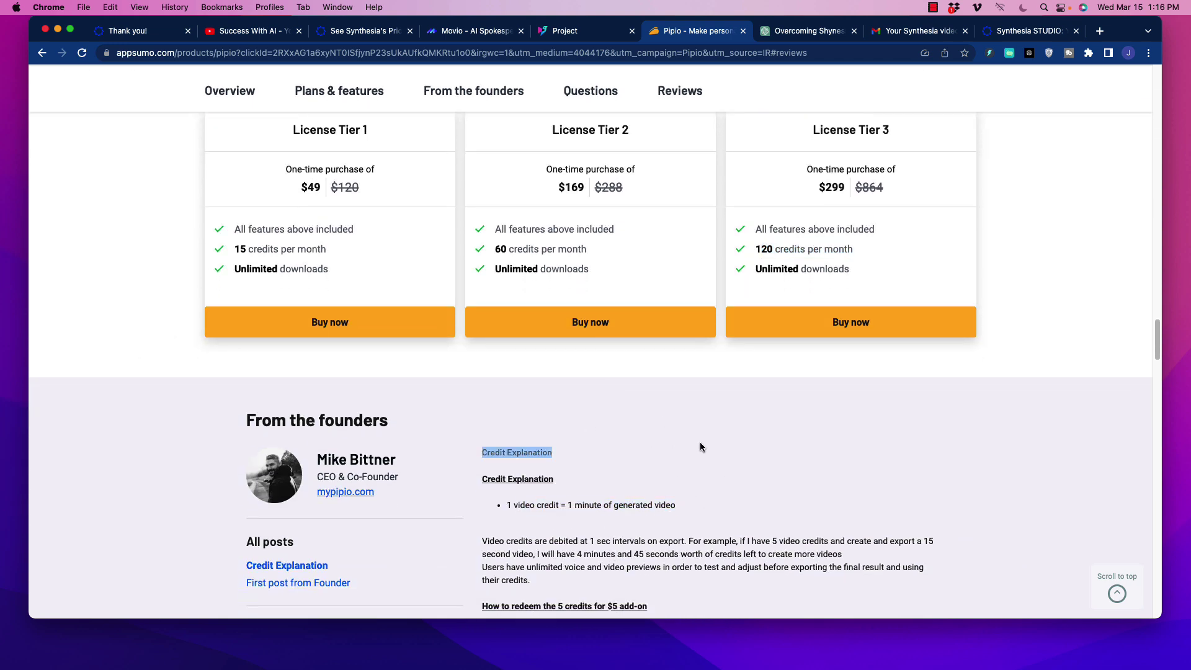
scroll(700, 438, up, 5)
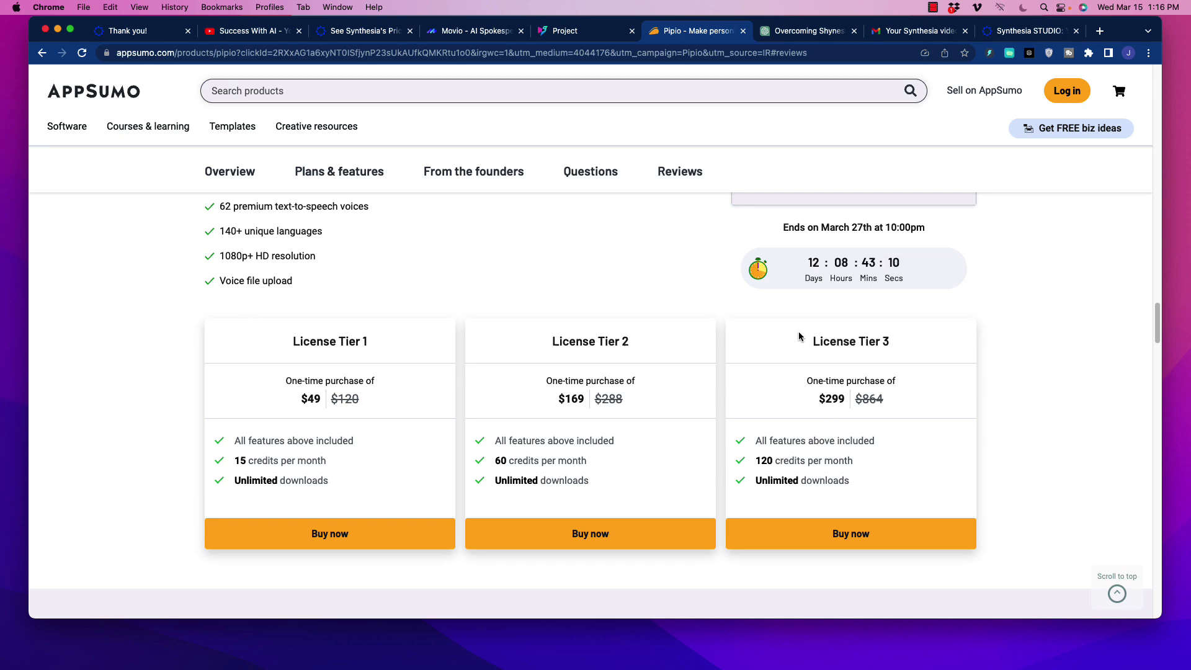
Scroll back up the Pipio deal page to the License Tier 1 price box ($49, 59% off $120).
scroll(176, 386, up, 2)
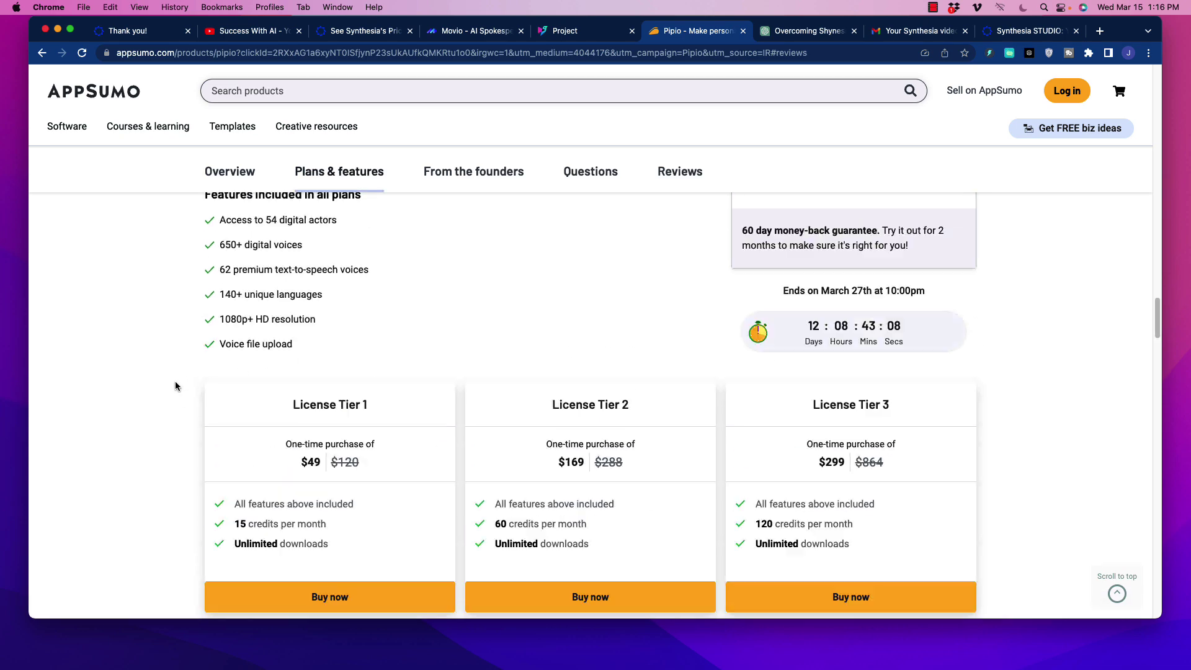
scroll(177, 385, up, 5)
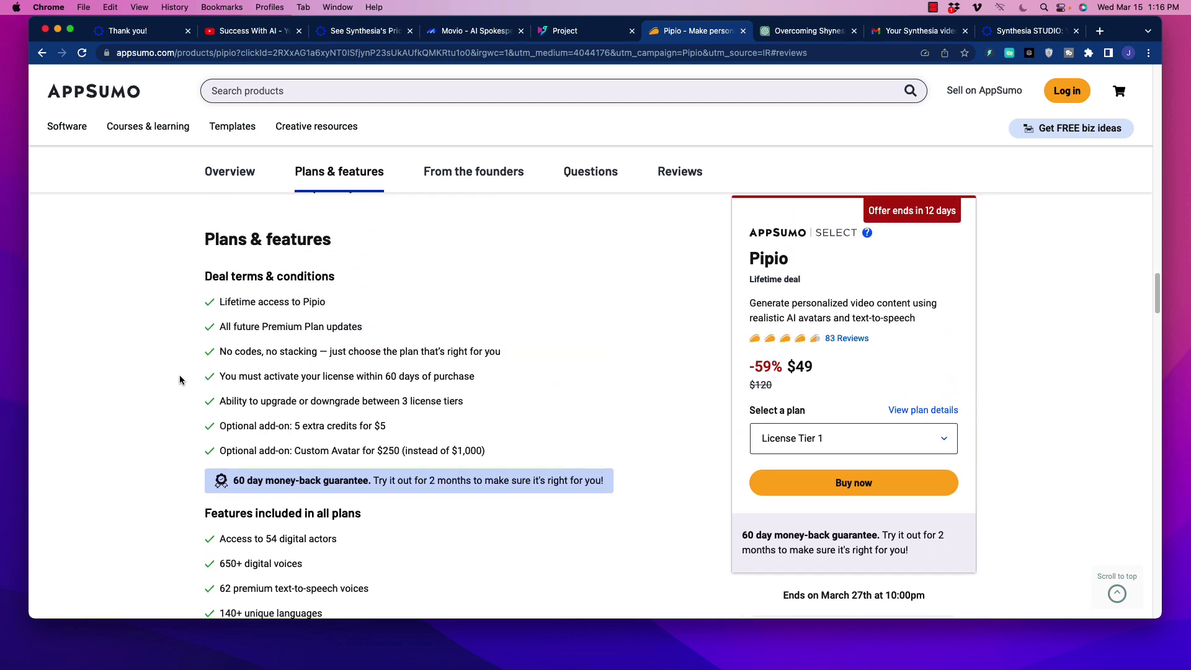
scroll(180, 379, up, 2)
scroll(540, 425, up, 15)
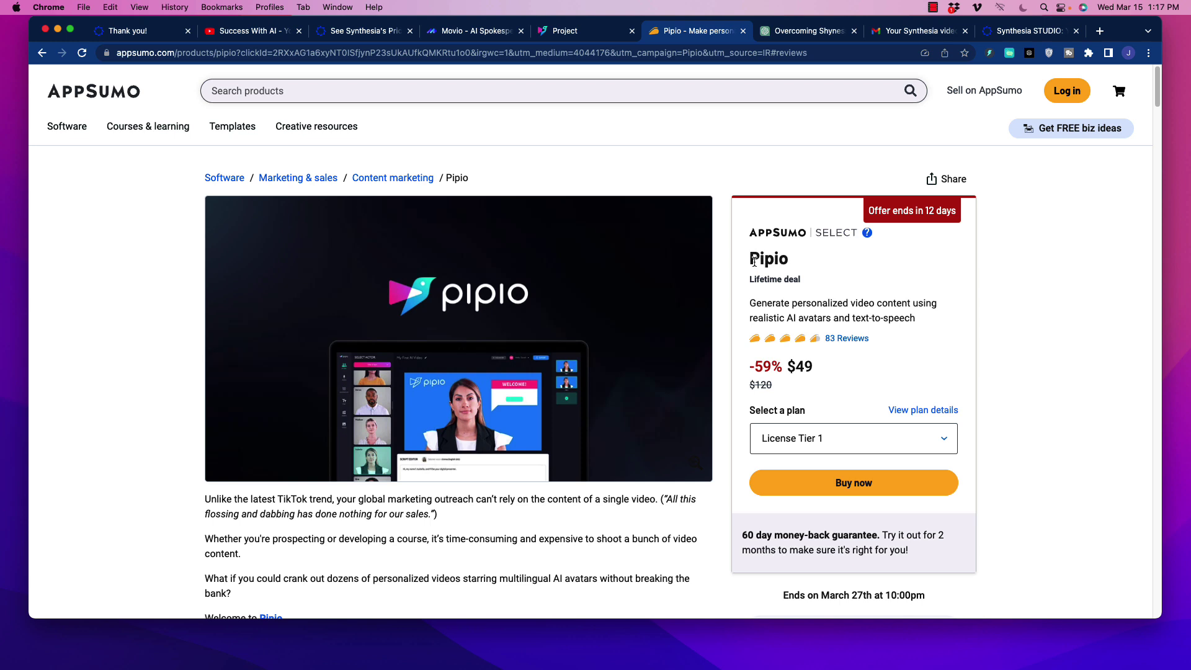
drag(750, 260, 793, 264)
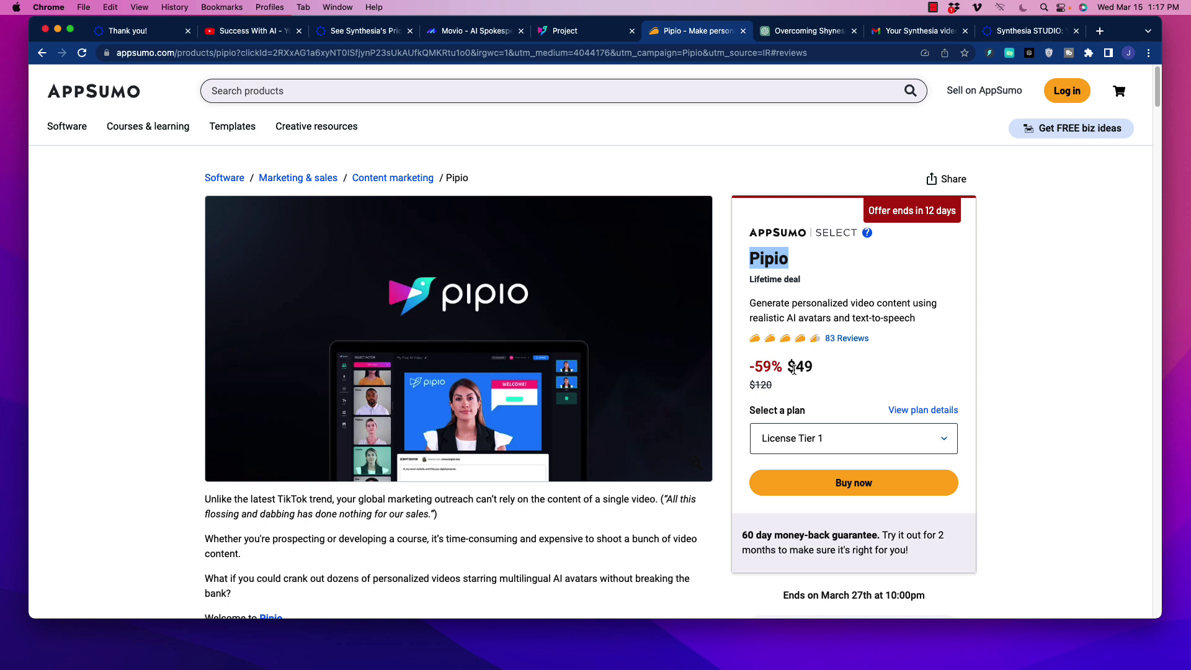
drag(795, 370, 814, 372)
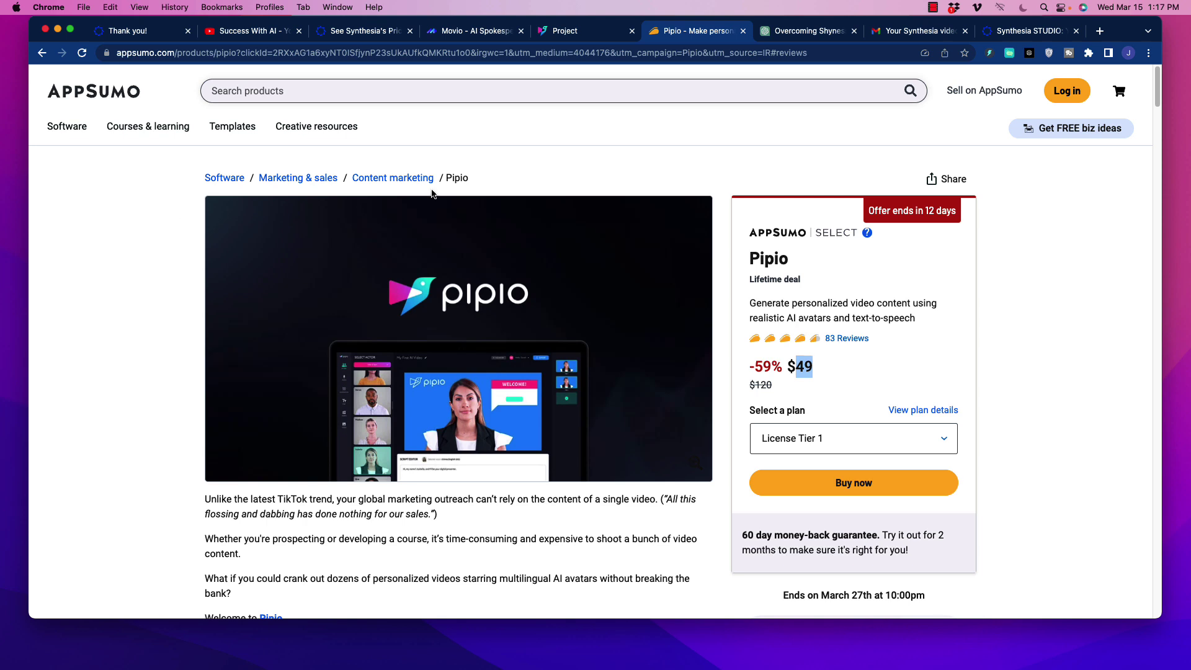
click(880, 212)
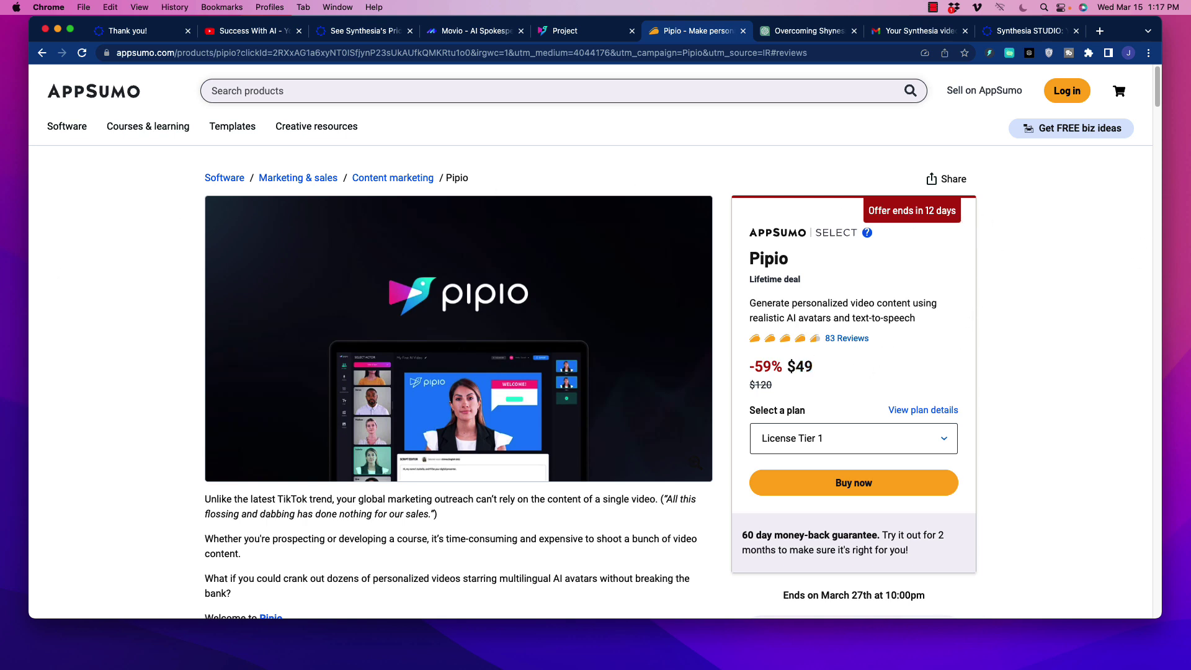